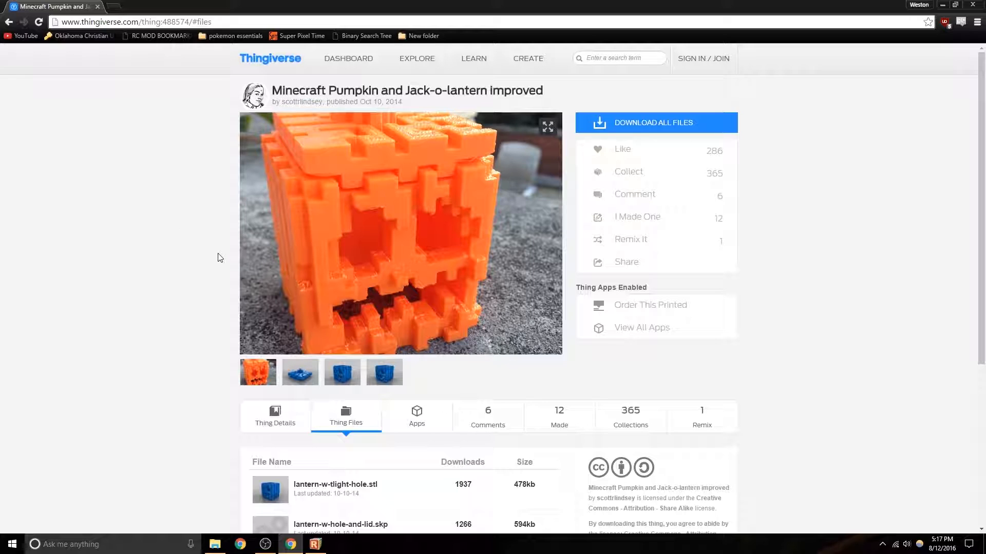
Review the file list of the Minecraft Pumpkin and Jack-o-lantern improved thing and download all its files as a zip.
{"action": "scroll", "coordinate": [208, 369], "scroll_direction": "down", "scroll_amount": 1}
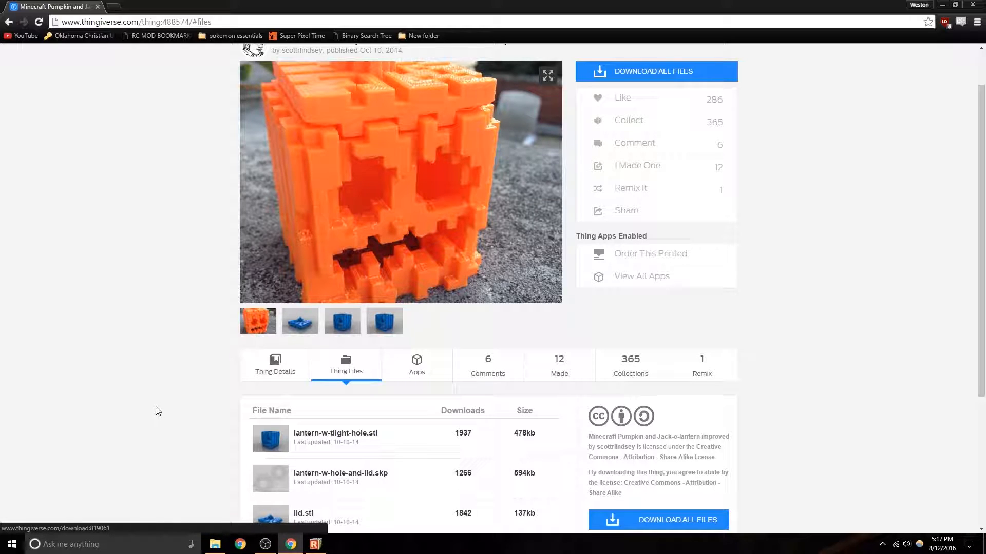
{"action": "scroll", "coordinate": [143, 356], "scroll_direction": "down", "scroll_amount": 1}
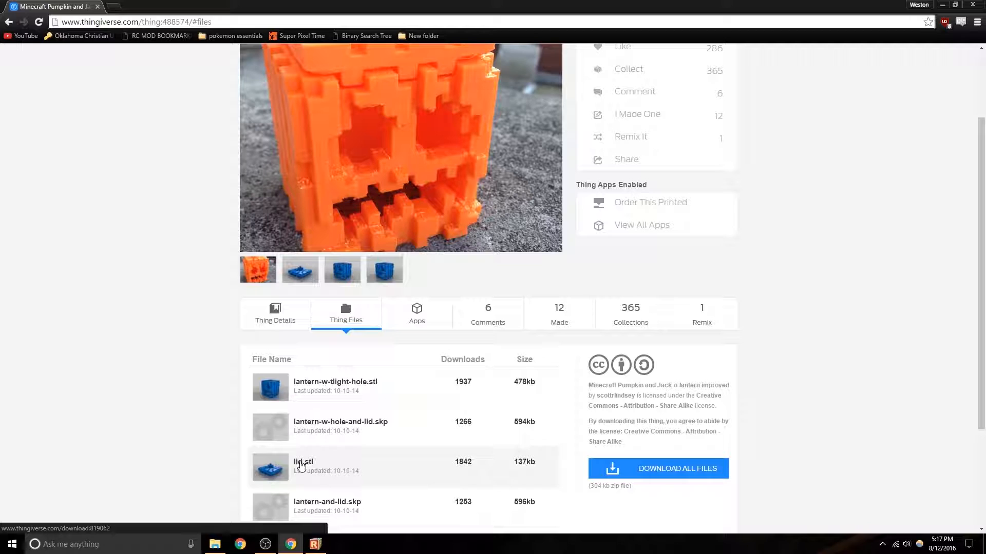
{"action": "scroll", "coordinate": [139, 308], "scroll_direction": "up", "scroll_amount": 2}
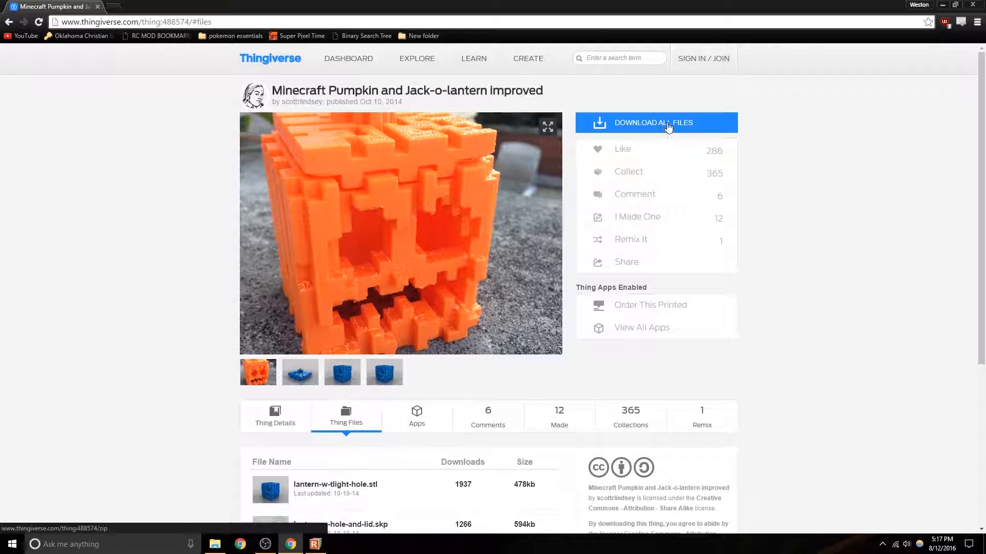
{"action": "left_click", "coordinate": [666, 122]}
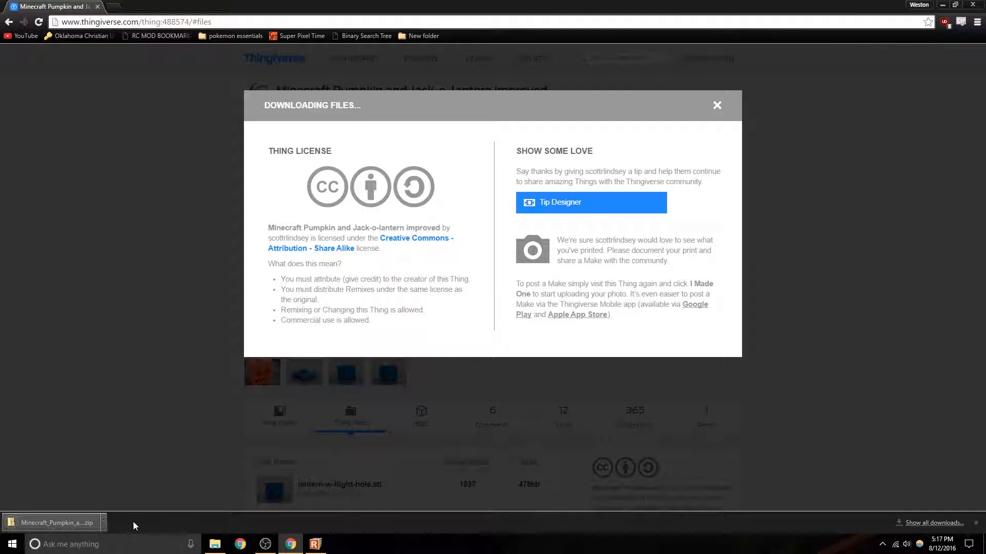
Show the downloaded pumpkin zip in its folder and open the archive down to the folder holding the model files.
{"action": "left_click", "coordinate": [104, 522]}
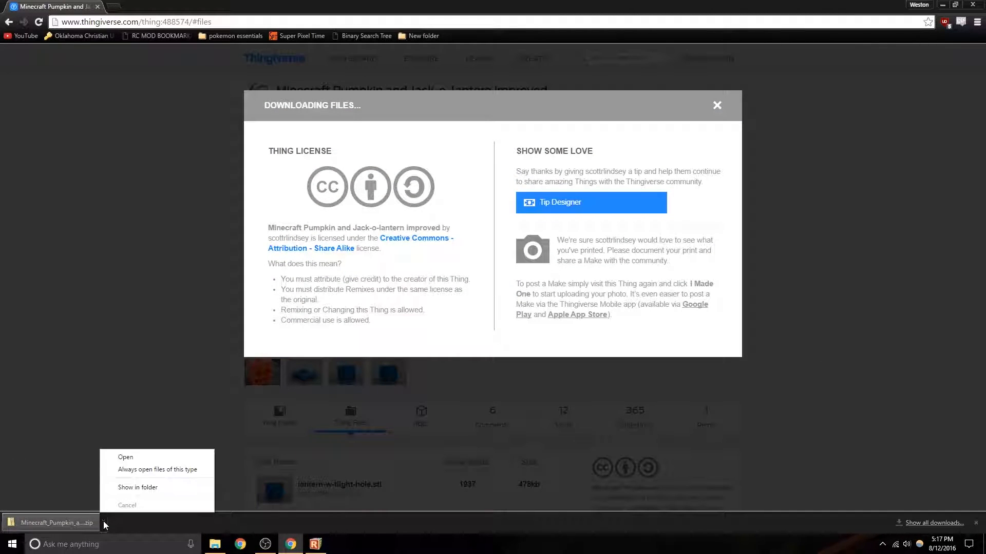
{"action": "left_click", "coordinate": [152, 488]}
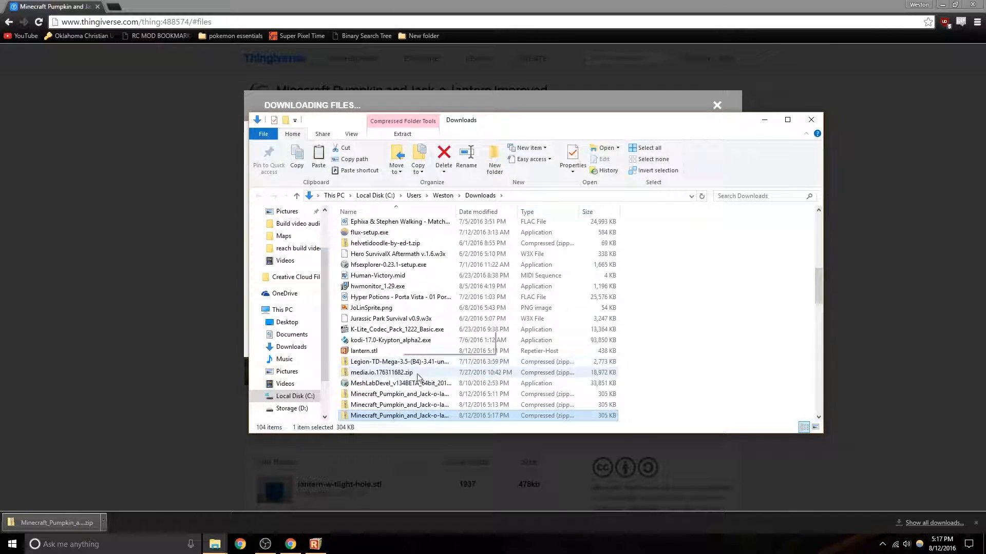
{"action": "right_click", "coordinate": [395, 415]}
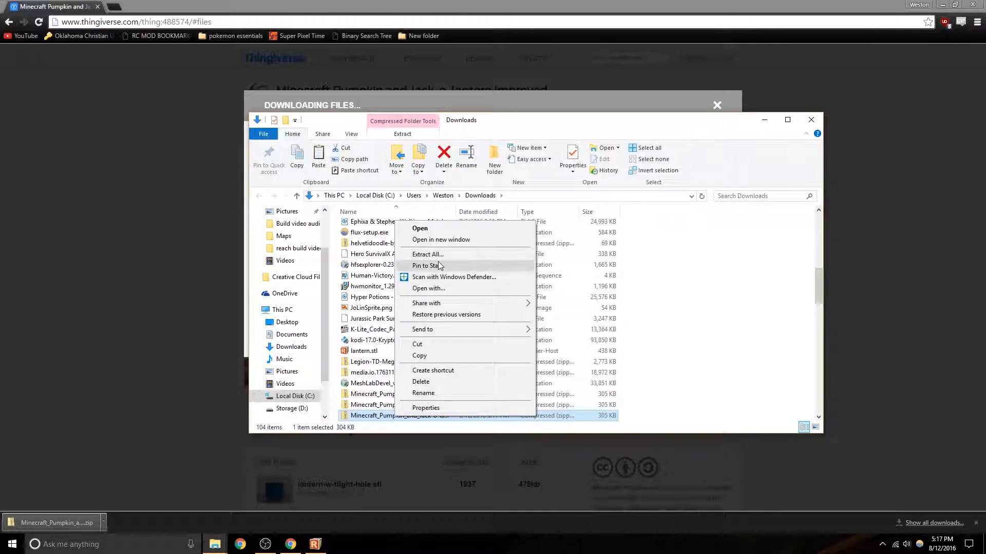
{"action": "double_click", "coordinate": [373, 415]}
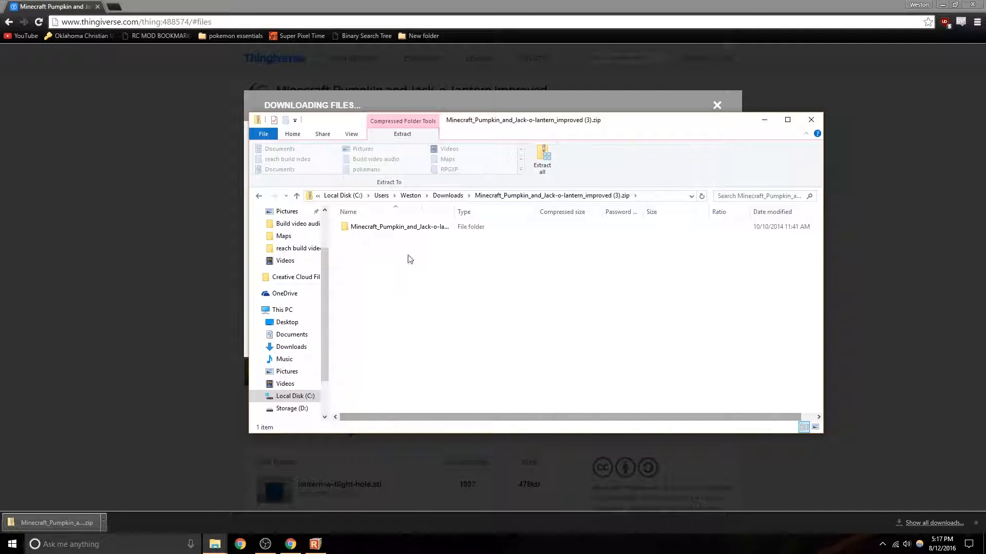
{"action": "double_click", "coordinate": [398, 227]}
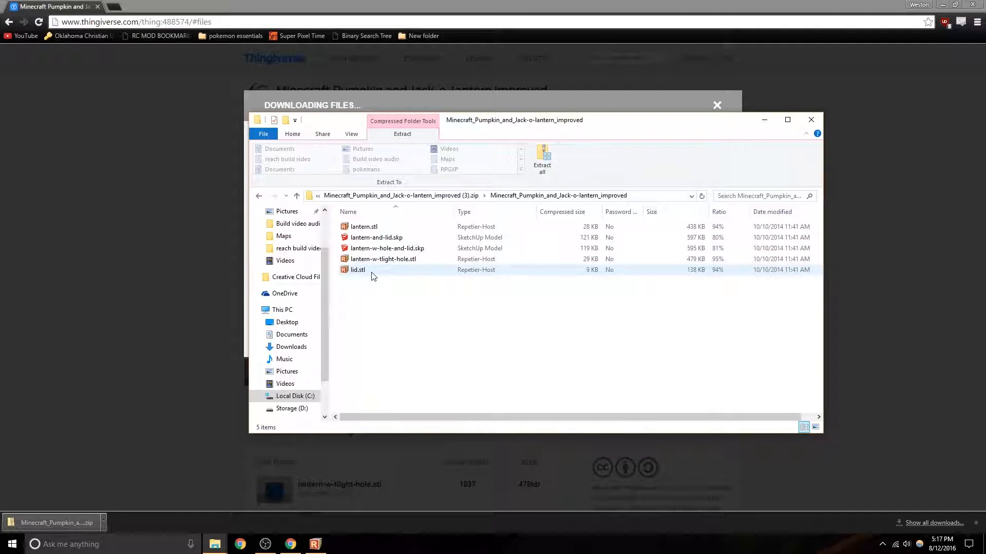
Copy lantern.stl from the archive to the desktop, replacing the existing file of the same name.
{"action": "left_click", "coordinate": [369, 229]}
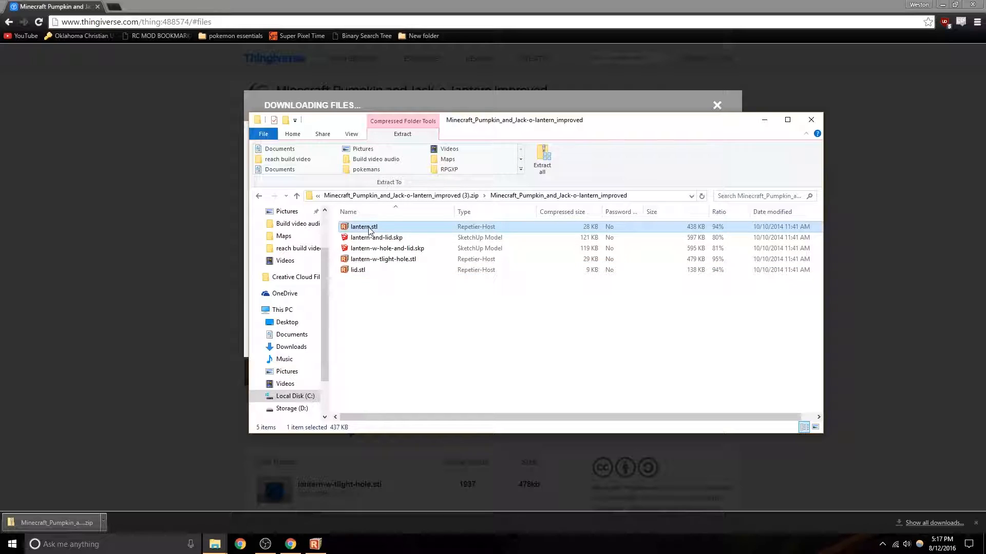
{"action": "right_click", "coordinate": [377, 230]}
{"action": "left_click", "coordinate": [403, 260]}
{"action": "right_click", "coordinate": [355, 227]}
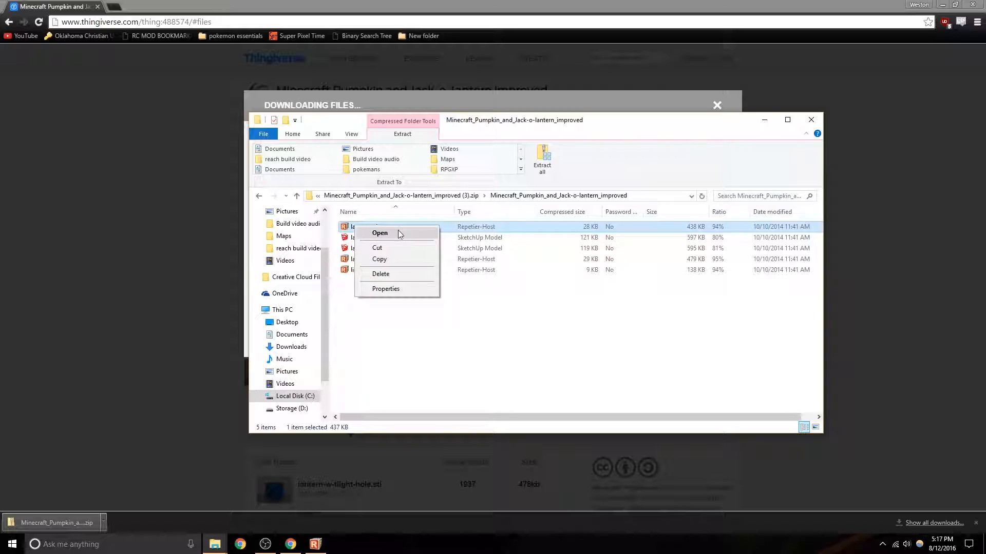
{"action": "left_click", "coordinate": [675, 352]}
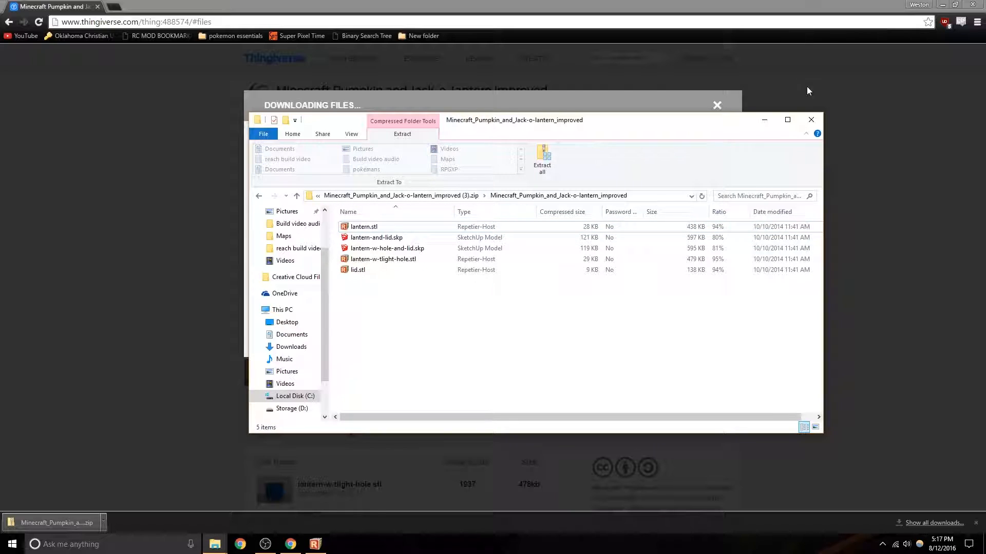
{"action": "left_click", "coordinate": [811, 119]}
{"action": "left_click", "coordinate": [942, 5]}
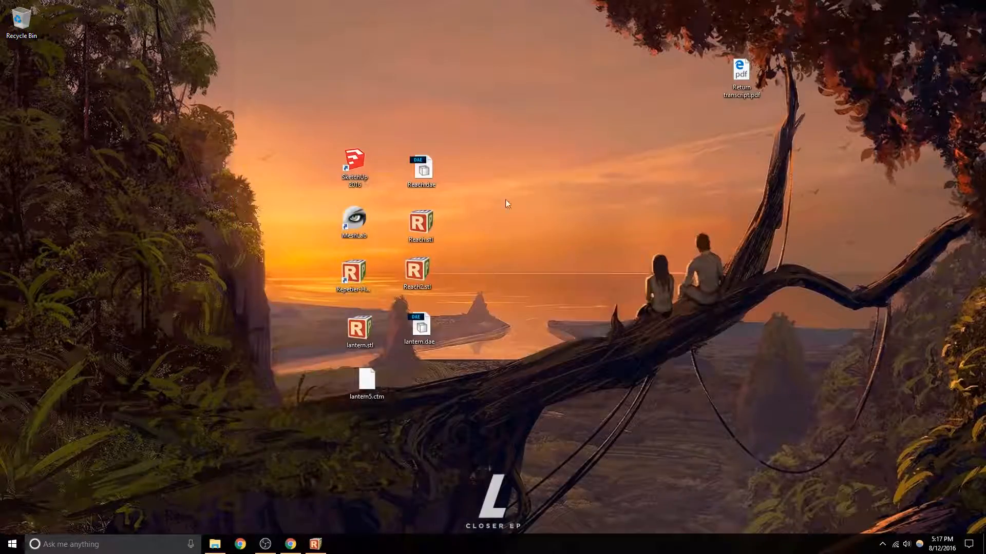
{"action": "right_click", "coordinate": [565, 281]}
{"action": "left_click", "coordinate": [590, 323]}
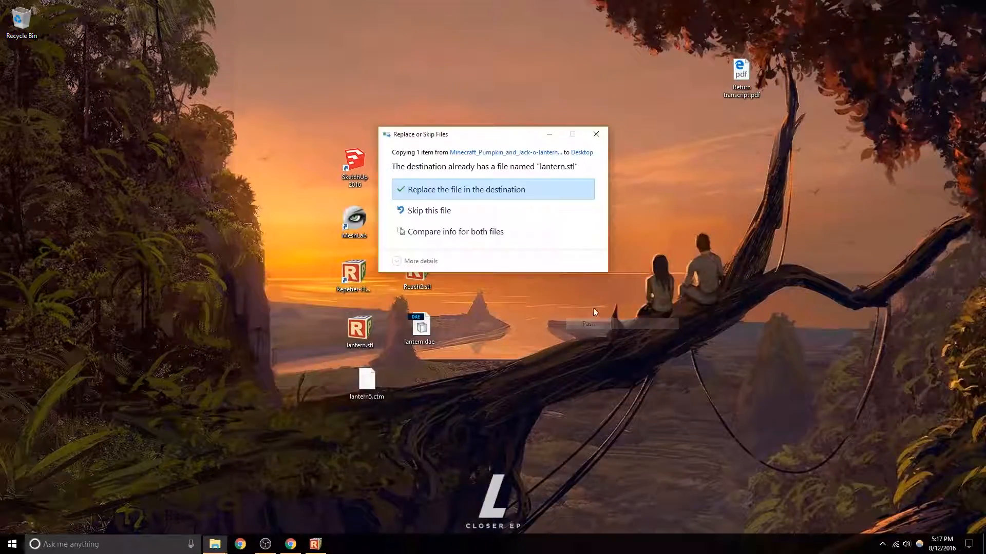
{"action": "left_click", "coordinate": [439, 194]}
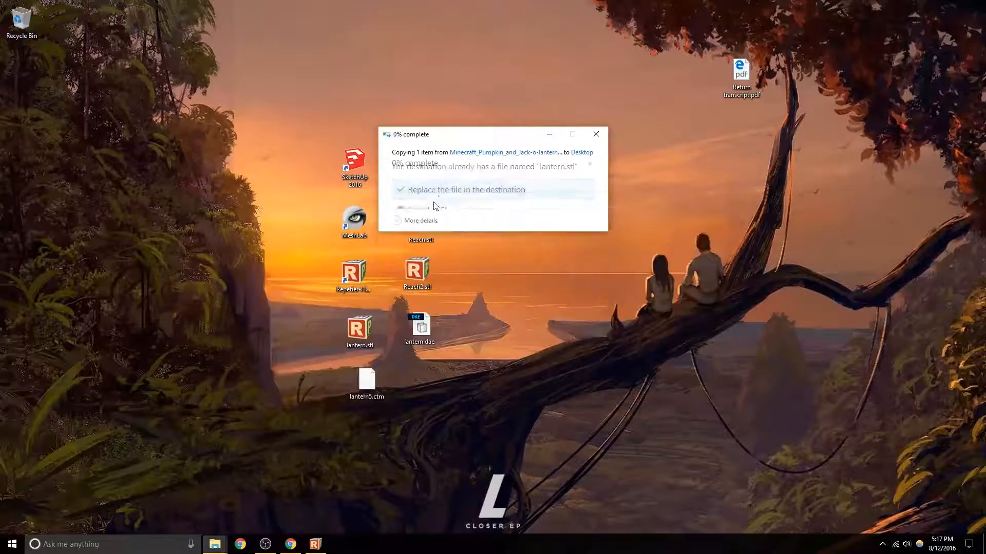
Launch MeshLab and import lantern.stl from the desktop with duplicated vertices unified.
{"action": "left_click", "coordinate": [356, 333]}
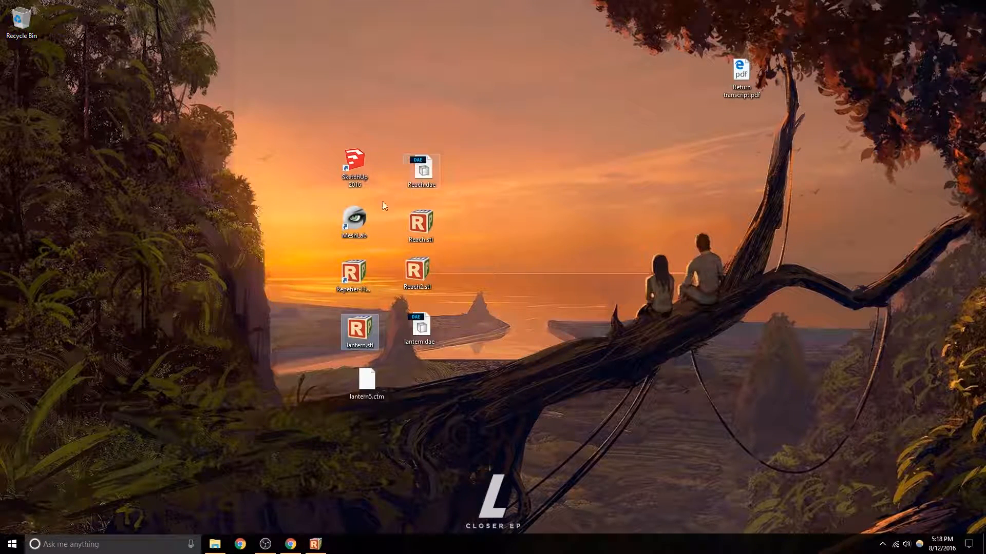
{"action": "left_click", "coordinate": [350, 211]}
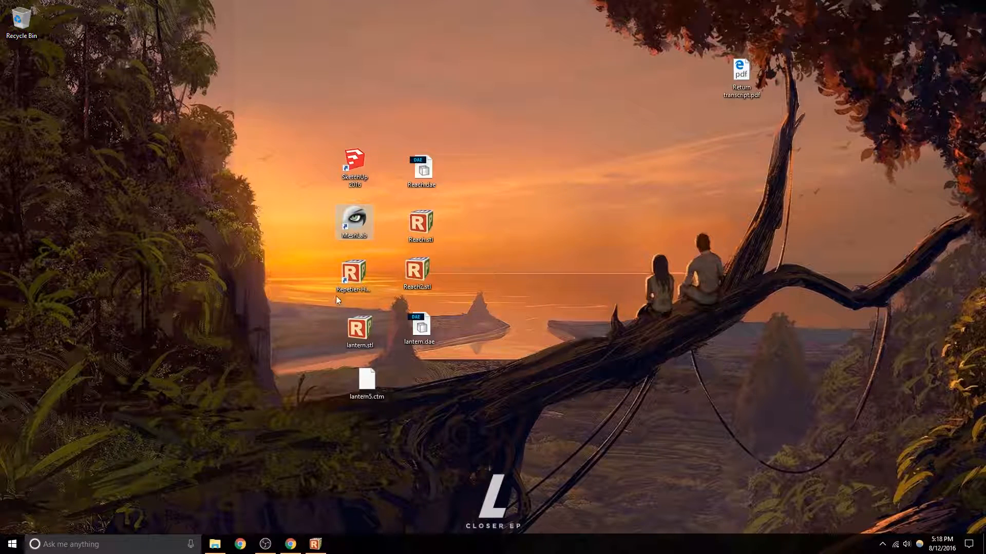
{"action": "double_click", "coordinate": [358, 220]}
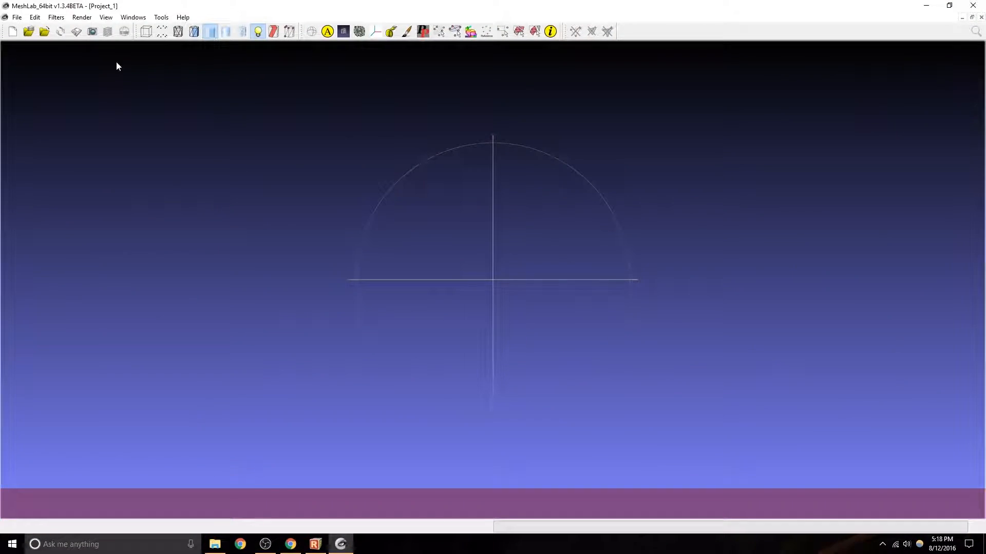
{"action": "left_click", "coordinate": [45, 32]}
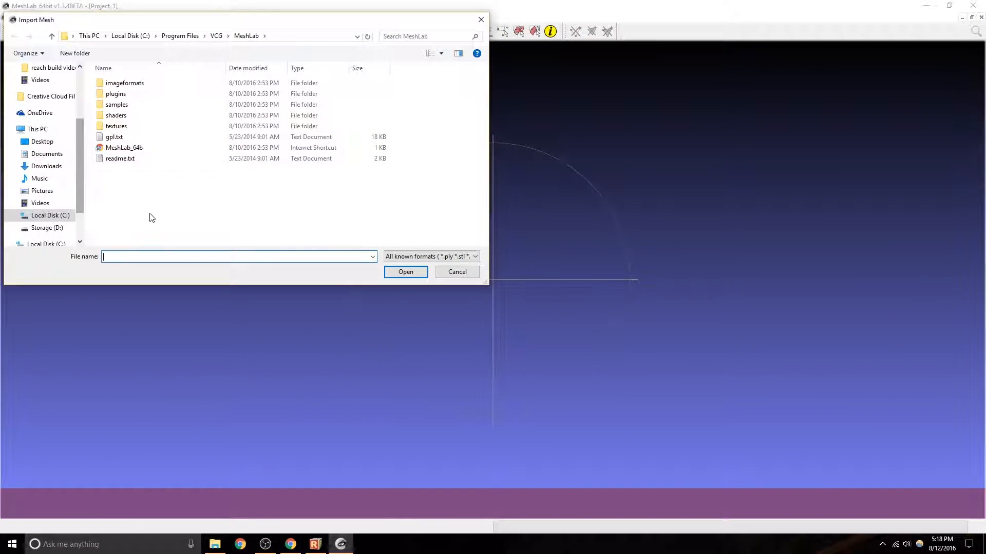
{"action": "left_click", "coordinate": [42, 142]}
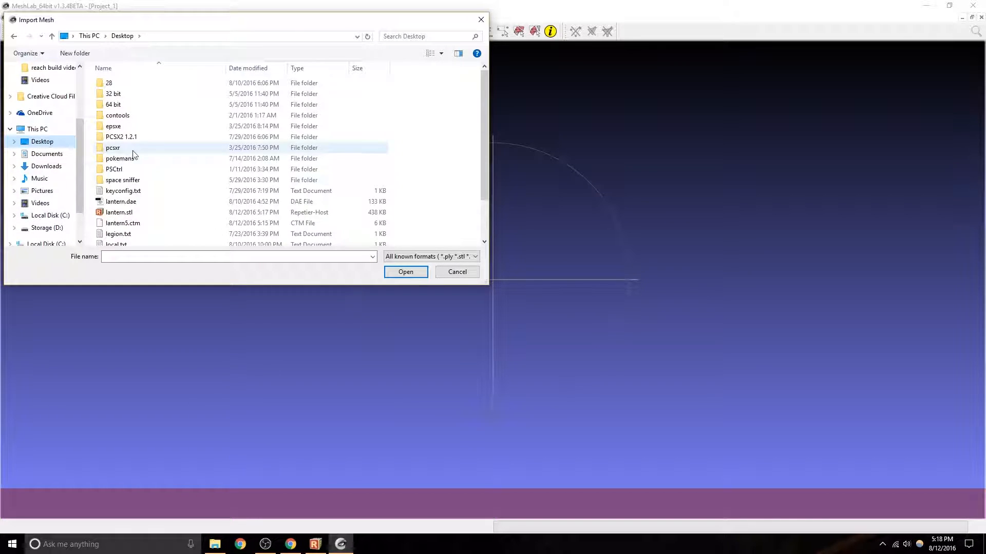
{"action": "left_click", "coordinate": [118, 212]}
{"action": "left_click", "coordinate": [400, 272]}
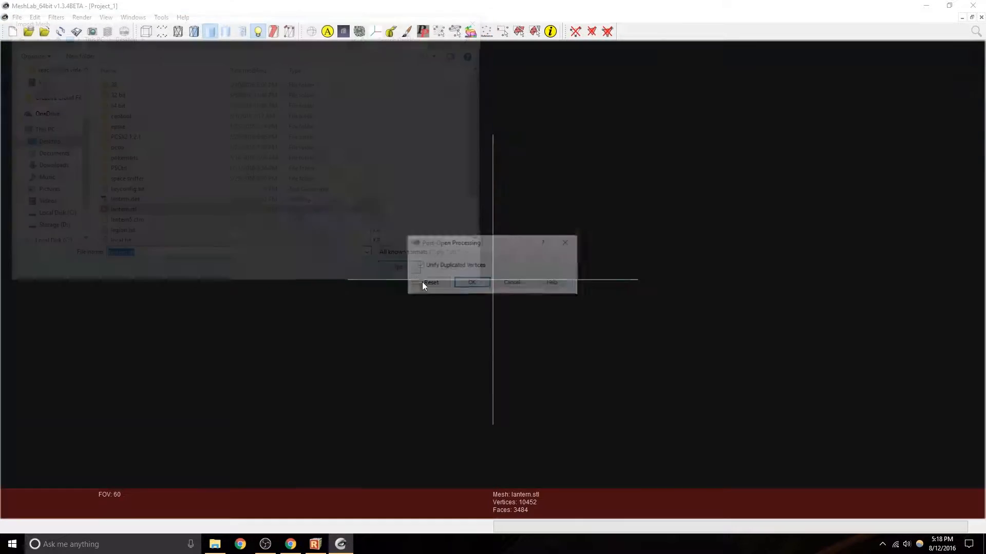
{"action": "left_click", "coordinate": [471, 284]}
Export the lantern mesh to the desktop in Collada format as lantern7.dae, keeping the default saving options.
{"action": "scroll", "coordinate": [464, 351], "scroll_direction": "up", "scroll_amount": 5}
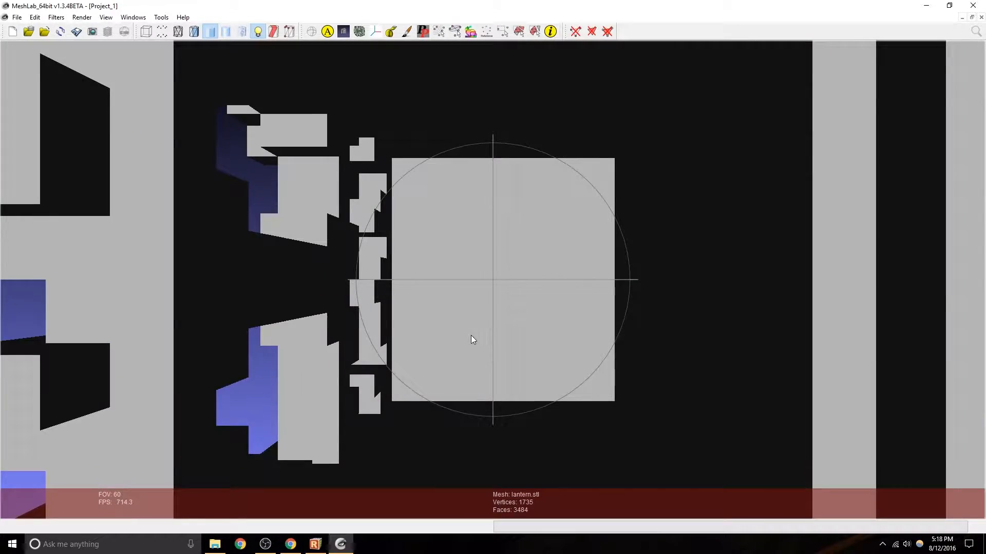
{"action": "scroll", "coordinate": [471, 339], "scroll_direction": "down", "scroll_amount": 8}
{"action": "left_click_drag", "start_coordinate": [470, 339], "coordinate": [207, 154]}
{"action": "left_click", "coordinate": [17, 18]}
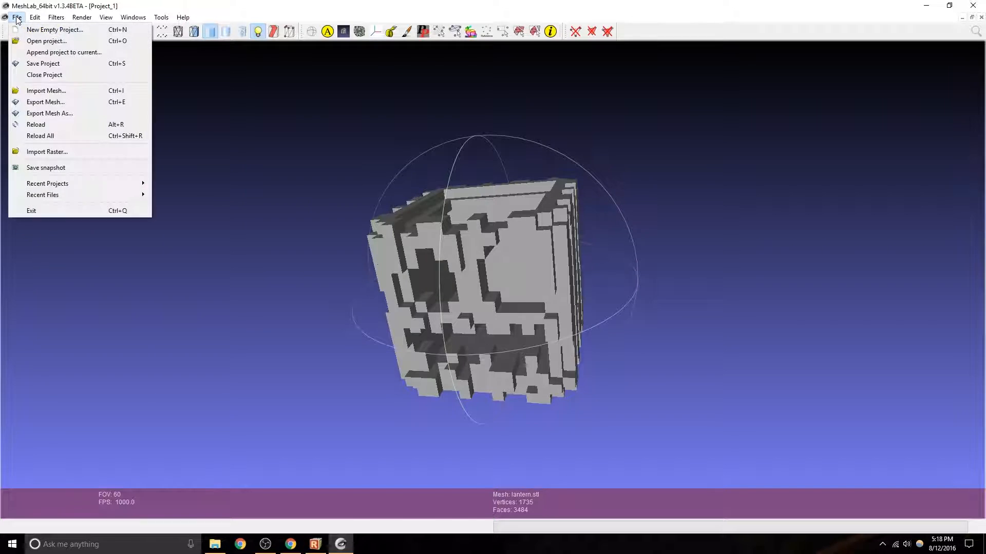
{"action": "left_click", "coordinate": [51, 114]}
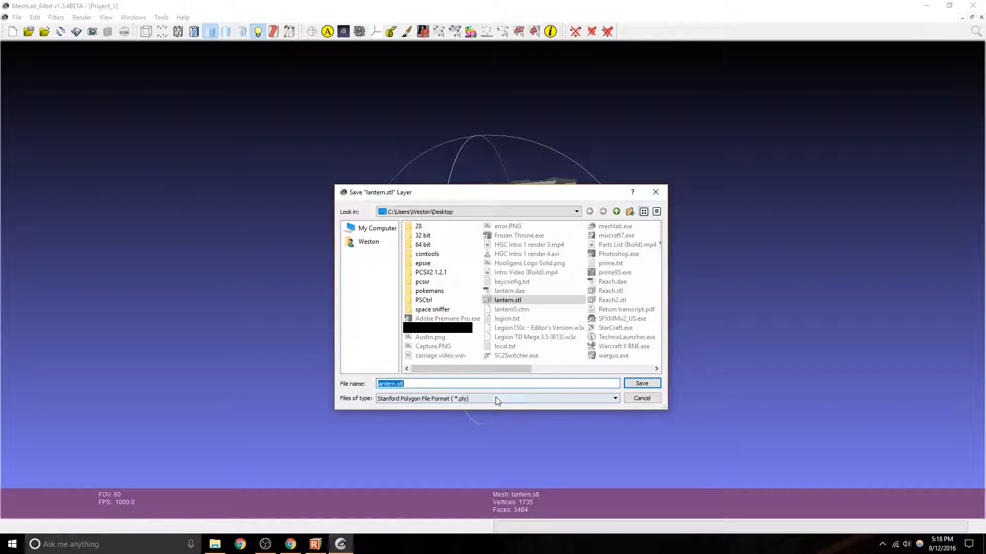
{"action": "left_click", "coordinate": [496, 399]}
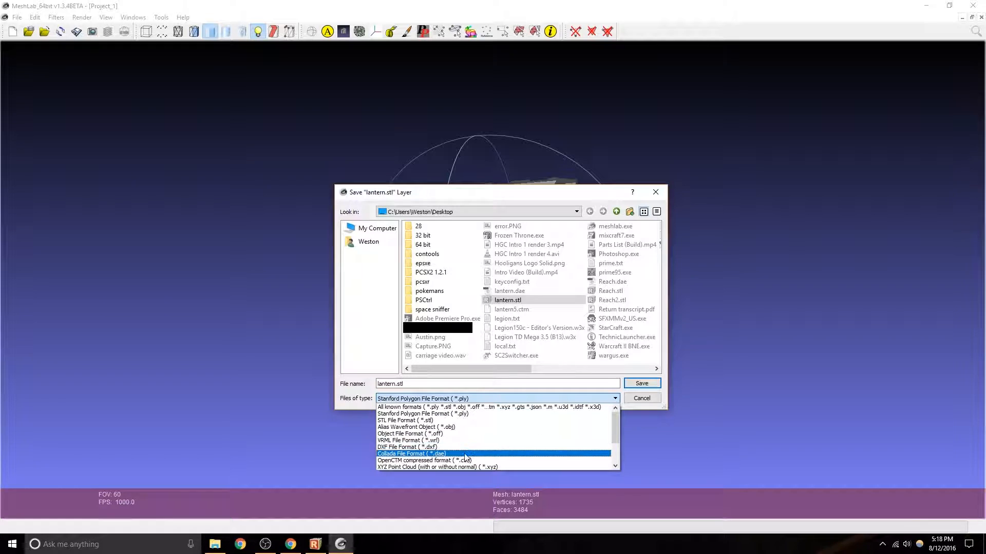
{"action": "left_click", "coordinate": [440, 454]}
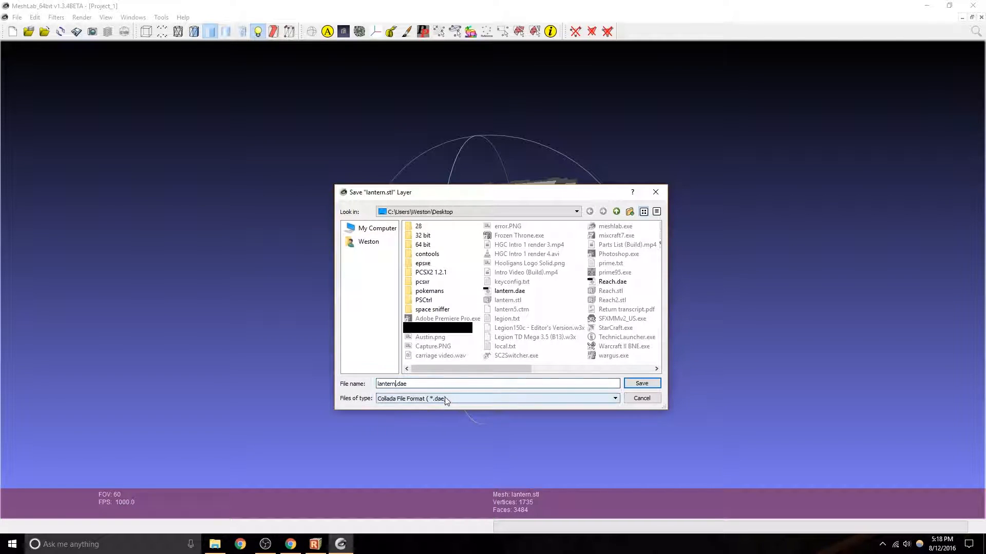
{"action": "type", "text": "7"}
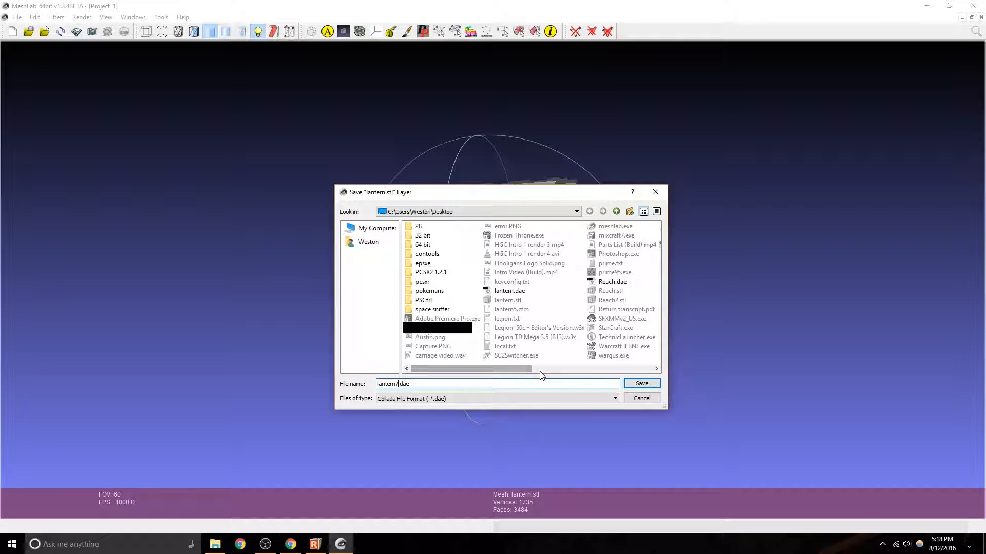
{"action": "left_click", "coordinate": [641, 385]}
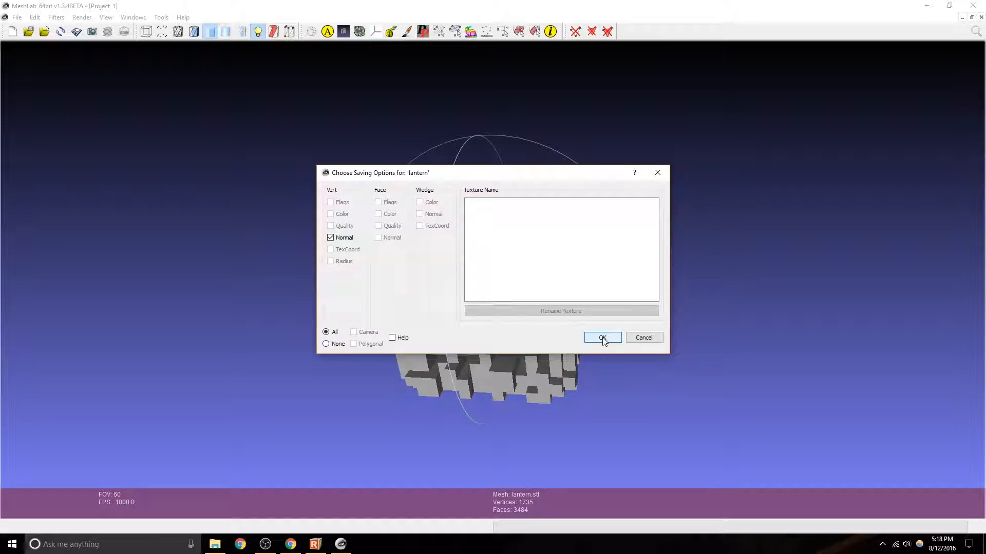
{"action": "left_click", "coordinate": [603, 339]}
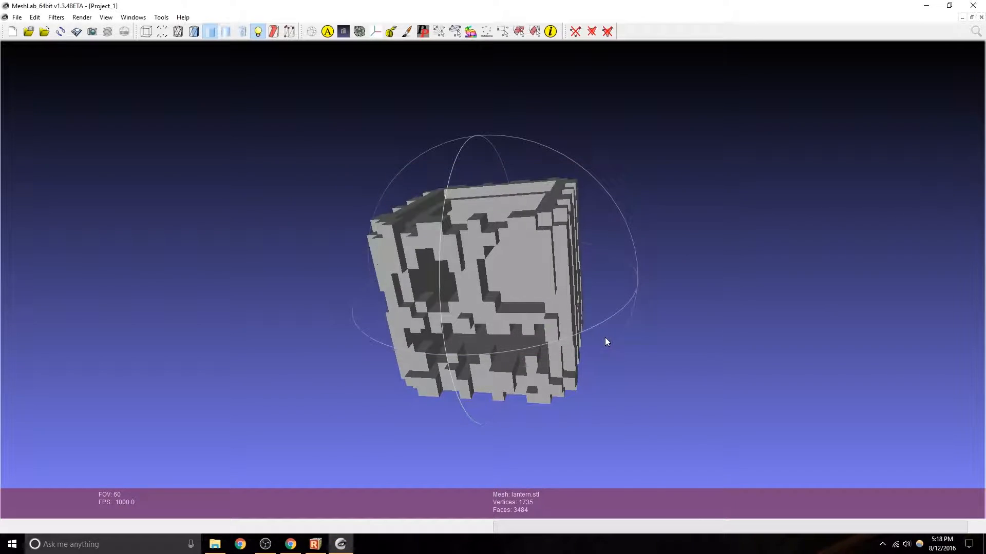
Return to the desktop to locate the exported lantern7.dae, and close MeshLab and Repetier-Host.
{"action": "left_click", "coordinate": [926, 5]}
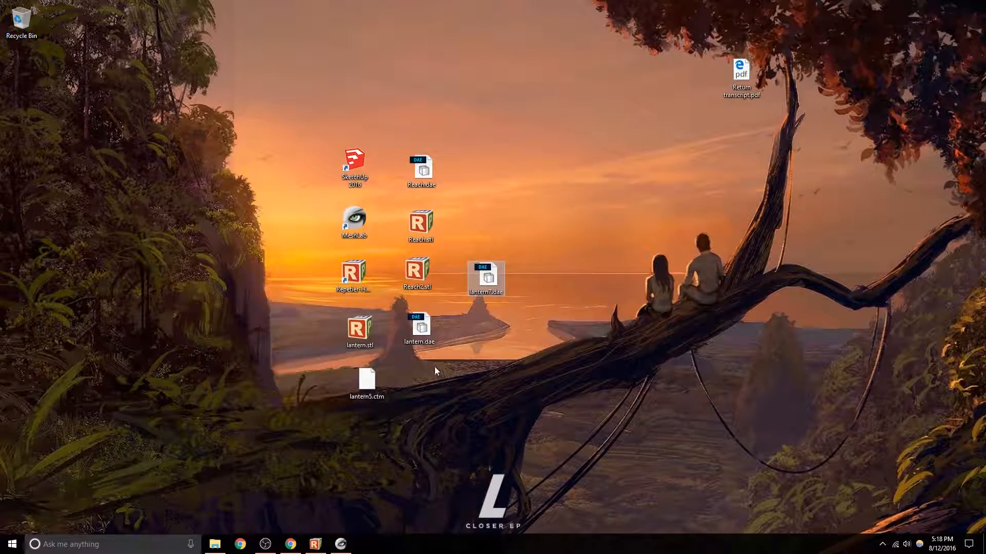
{"action": "left_click", "coordinate": [420, 327]}
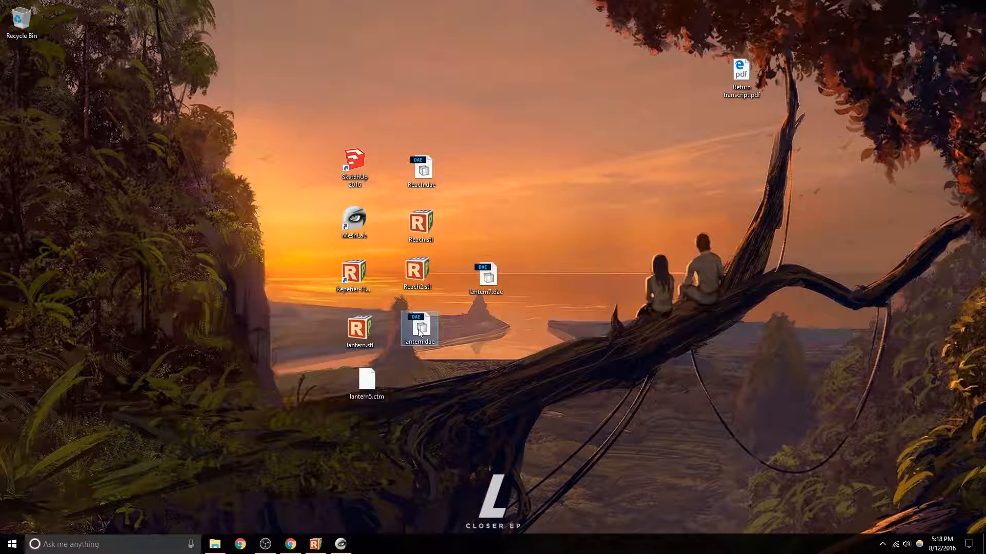
{"action": "left_click", "coordinate": [485, 277]}
{"action": "left_click", "coordinate": [356, 159]}
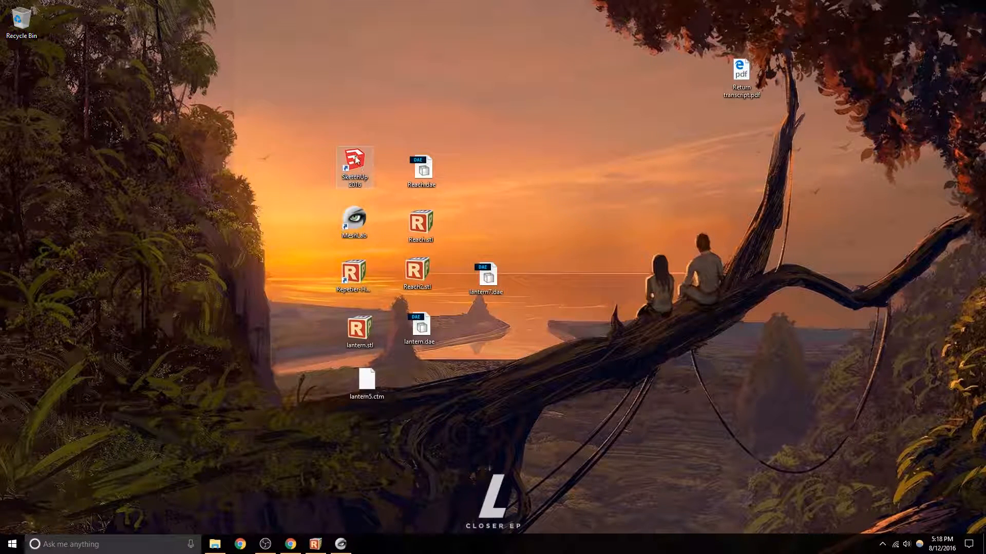
{"action": "right_click", "coordinate": [343, 539]}
{"action": "left_click", "coordinate": [347, 517]}
{"action": "right_click", "coordinate": [322, 544]}
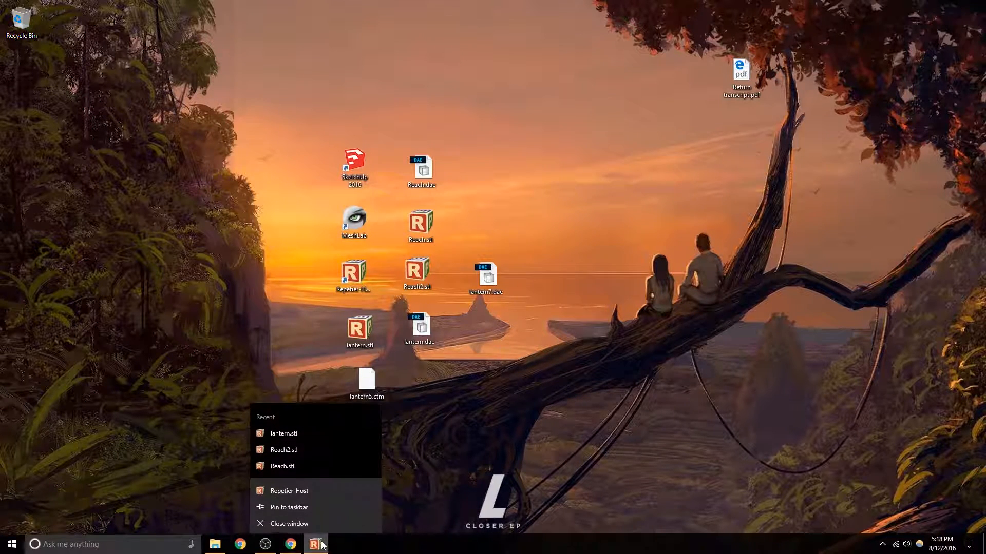
{"action": "left_click", "coordinate": [323, 524]}
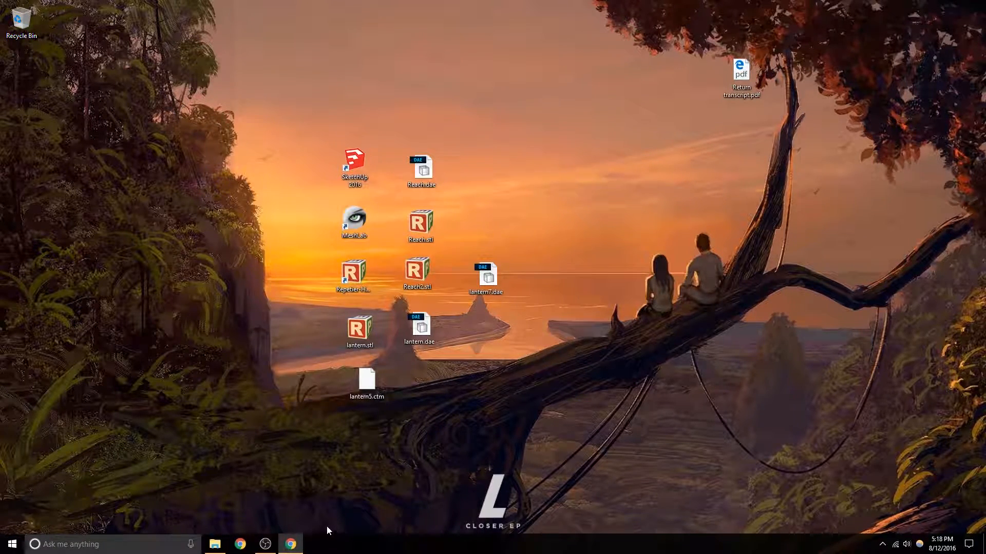
Launch SketchUp with the default 3D Printing - Millimeters template and delete the Makerbot Replicator 2X build volume.
{"action": "double_click", "coordinate": [353, 164]}
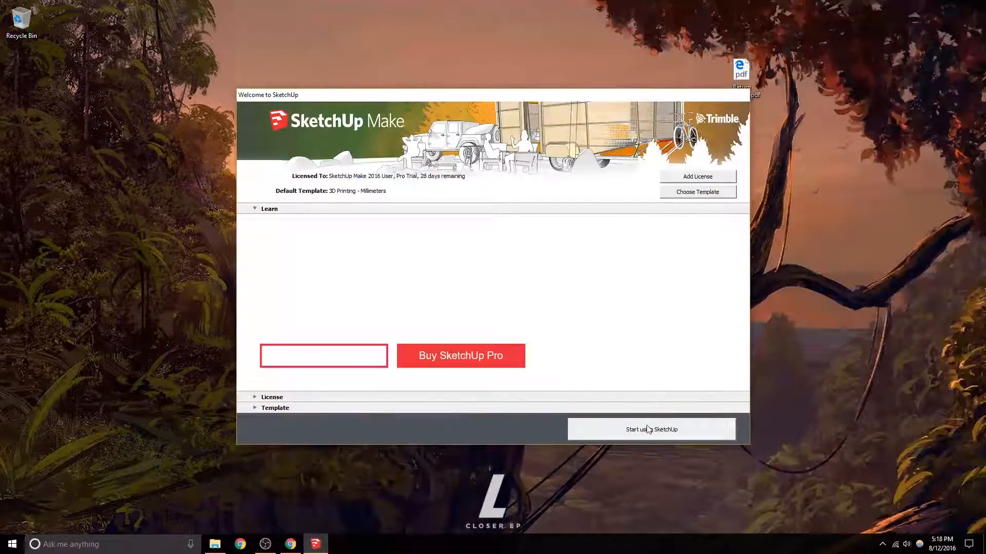
{"action": "left_click", "coordinate": [651, 431]}
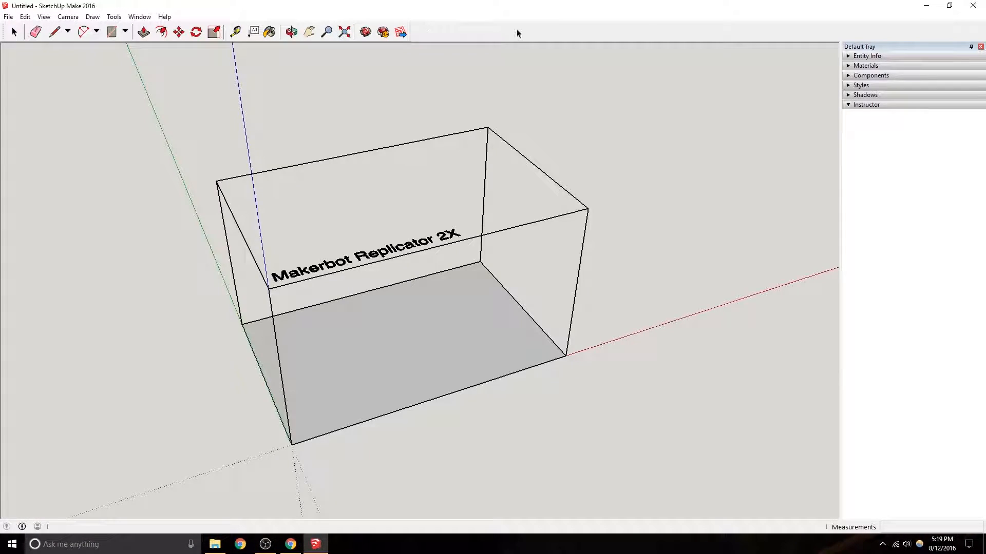
{"action": "left_click_drag", "start_coordinate": [126, 155], "coordinate": [126, 155]}
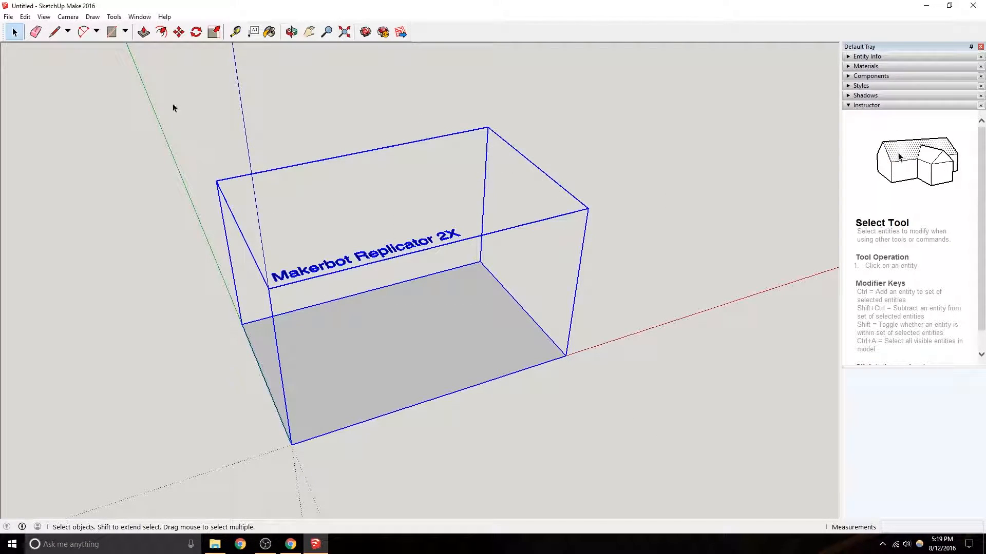
{"action": "key", "text": "Delete"}
Import the COLLADA file lantern7.dae from the desktop and place the lantern in the model.
{"action": "left_click", "coordinate": [8, 16]}
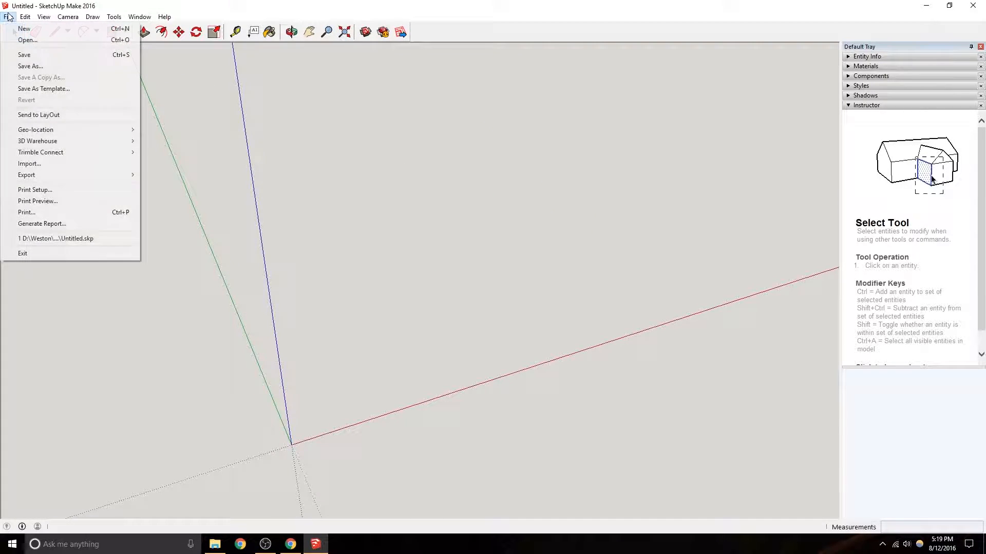
{"action": "left_click", "coordinate": [35, 163]}
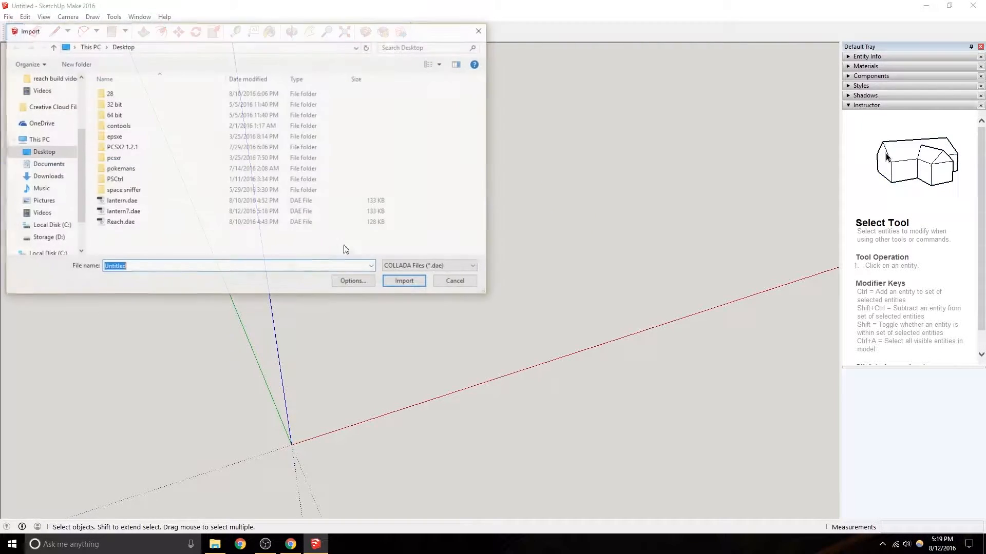
{"action": "left_click", "coordinate": [126, 212]}
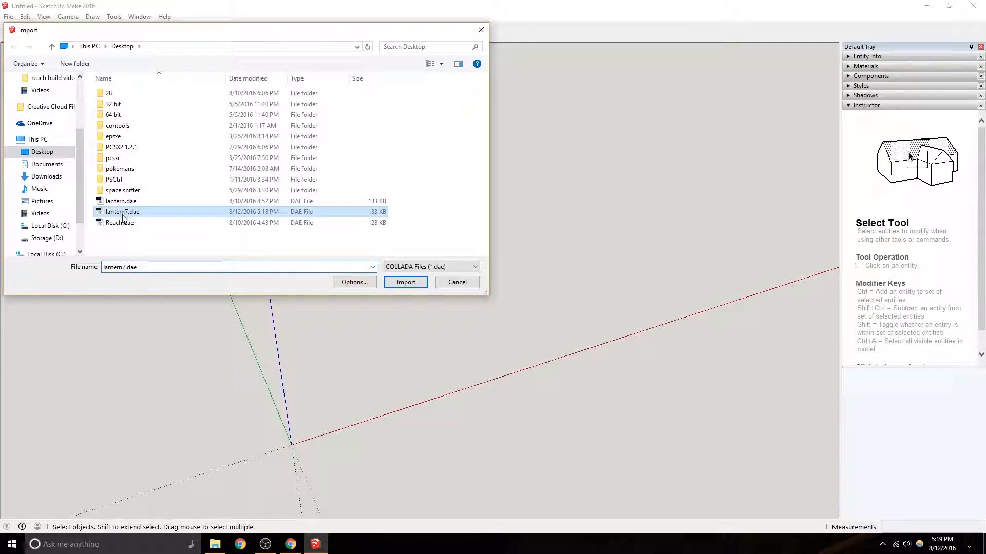
{"action": "left_click", "coordinate": [405, 282]}
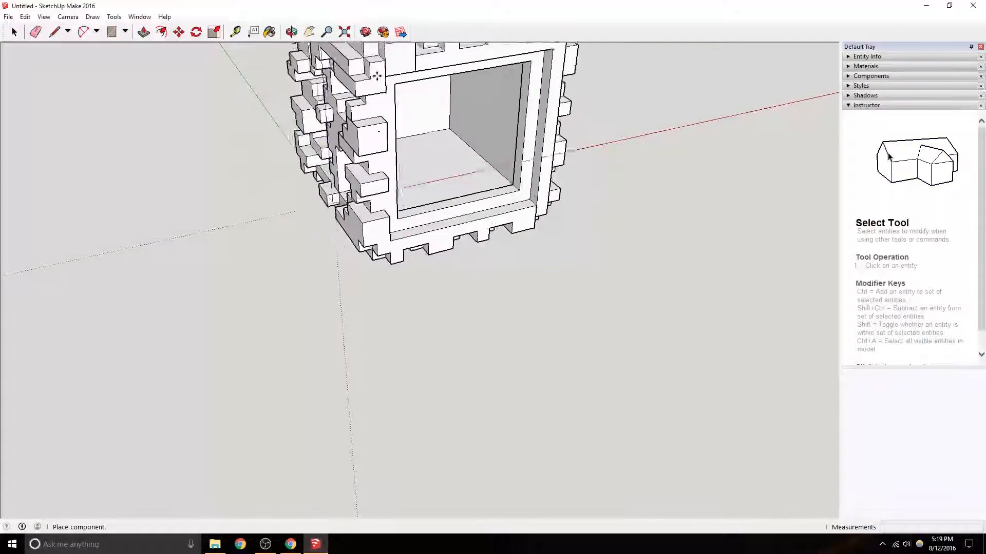
{"action": "left_click", "coordinate": [377, 85]}
Move the lantern so that its lower front corner sits at the axes origin.
{"action": "middle_click_drag", "start_coordinate": [352, 286], "coordinate": [125, 408]}
{"action": "left_click", "coordinate": [355, 367]}
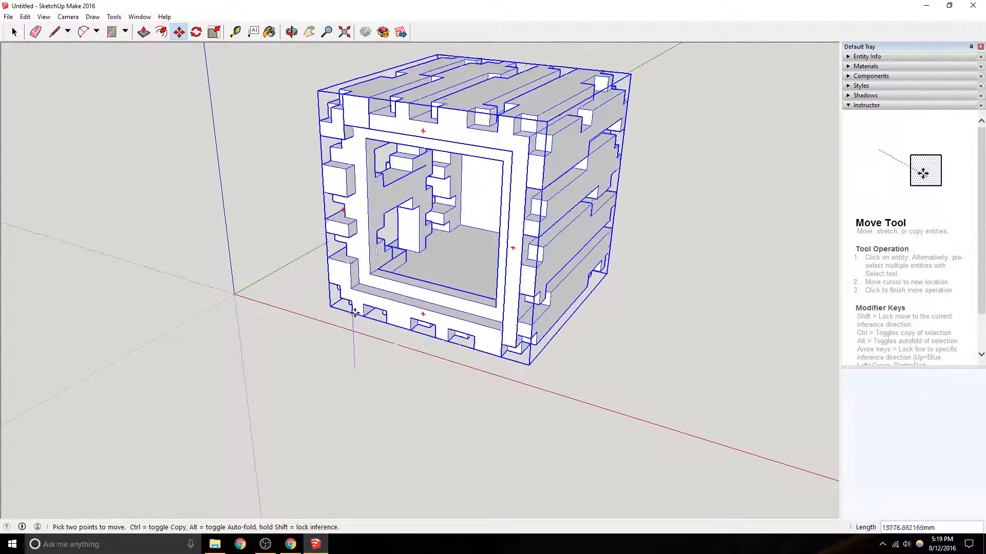
{"action": "left_click", "coordinate": [233, 291]}
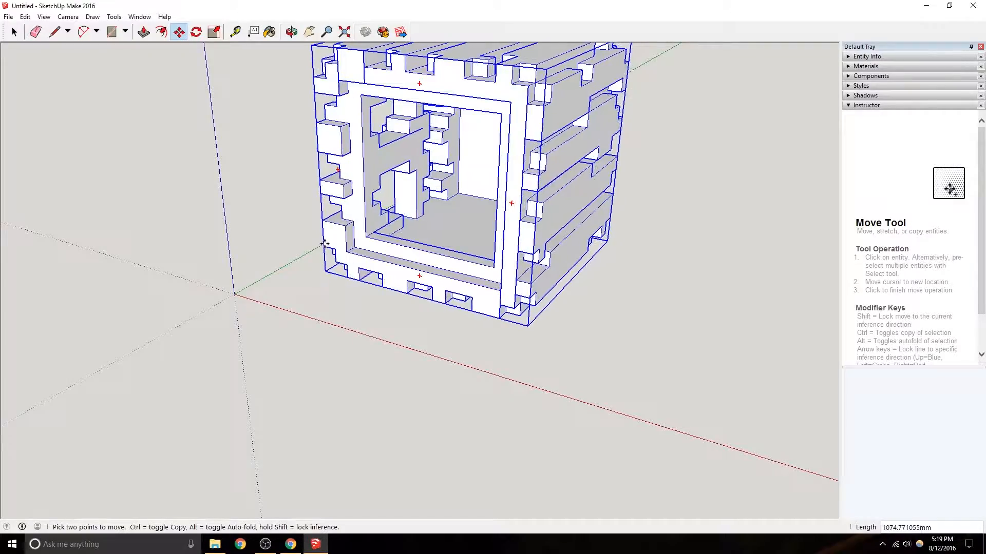
{"action": "left_click", "coordinate": [325, 244]}
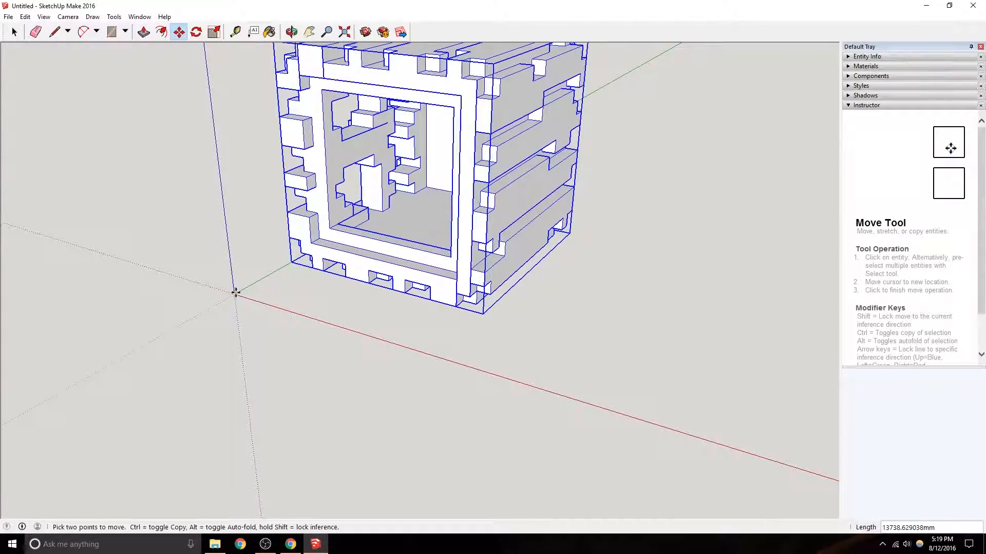
{"action": "left_click", "coordinate": [313, 267]}
{"action": "left_click", "coordinate": [233, 288]}
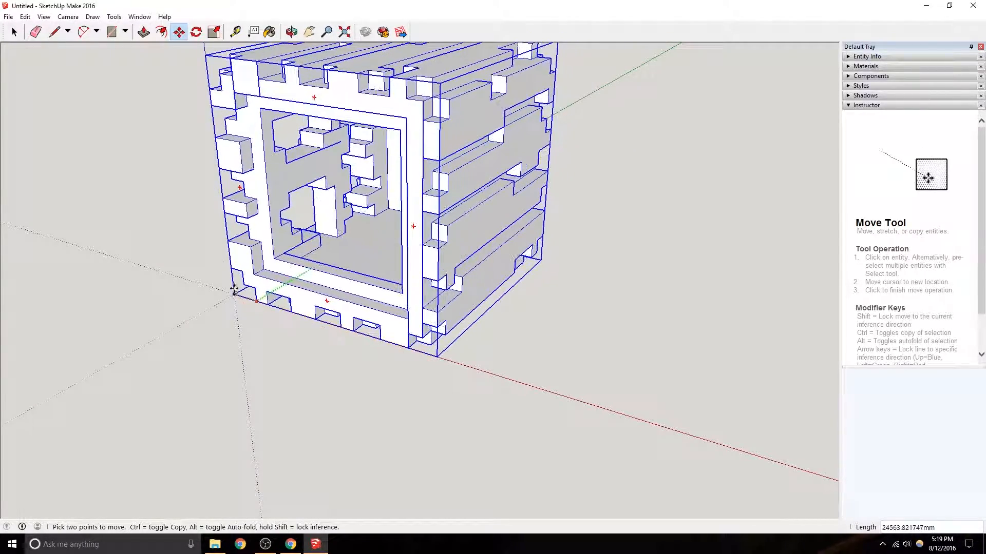
{"action": "middle_click_drag", "start_coordinate": [234, 288], "coordinate": [330, 398]}
{"action": "scroll", "coordinate": [300, 211], "scroll_direction": "down", "scroll_amount": 5}
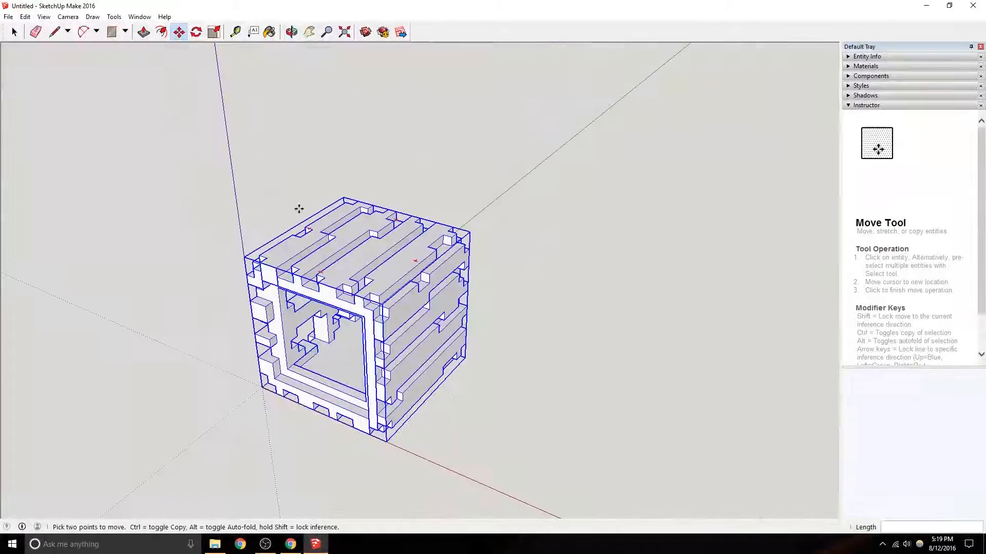
Scale the lantern down uniformly by a factor of .01 about the corner at the origin.
{"action": "left_click", "coordinate": [211, 33]}
{"action": "left_click_drag", "start_coordinate": [467, 235], "coordinate": [284, 371]}
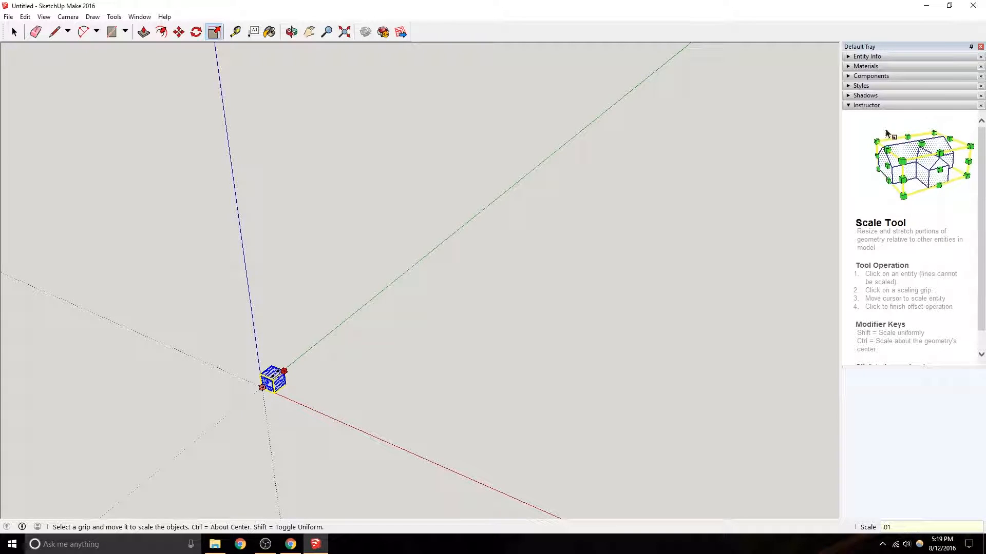
{"action": "key", "text": "Return"}
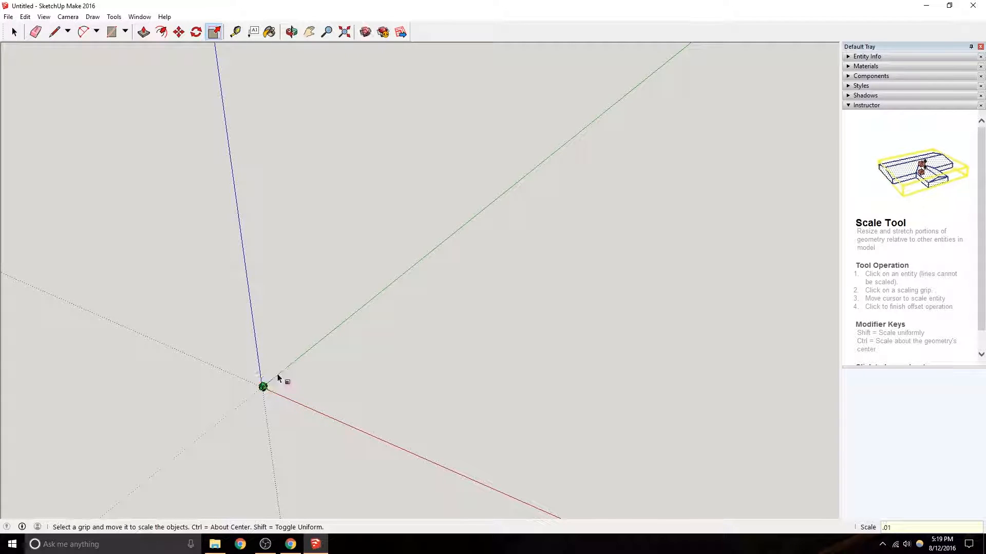
{"action": "scroll", "coordinate": [258, 395], "scroll_direction": "up", "scroll_amount": 10}
{"action": "scroll", "coordinate": [283, 391], "scroll_direction": "up", "scroll_amount": 8}
Move the scaled-down lantern away from the origin and back so its lower corner rests beside the origin.
{"action": "key", "text": "m"}
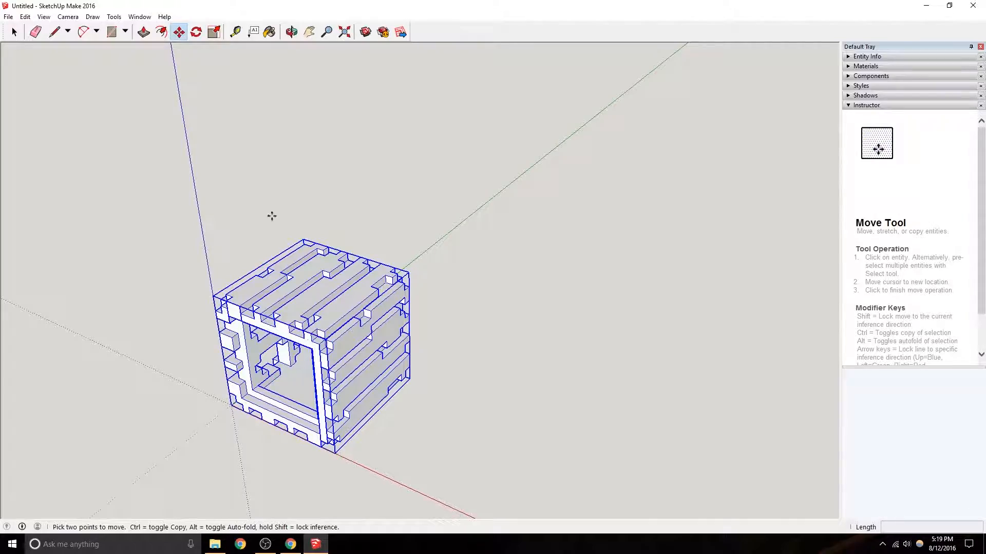
{"action": "left_click", "coordinate": [289, 328]}
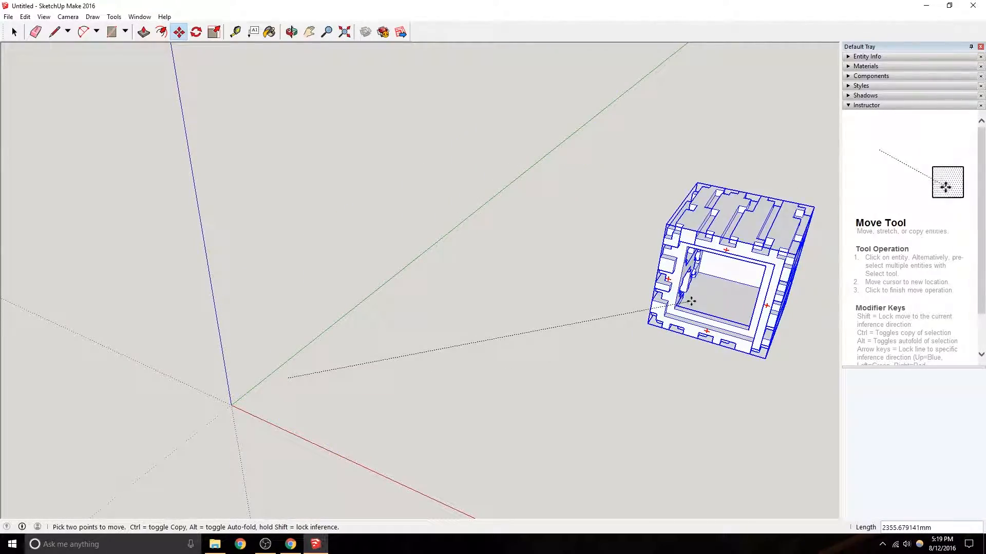
{"action": "left_click", "coordinate": [642, 319]}
{"action": "middle_click_drag", "start_coordinate": [642, 319], "coordinate": [418, 269]}
{"action": "left_click", "coordinate": [459, 265]}
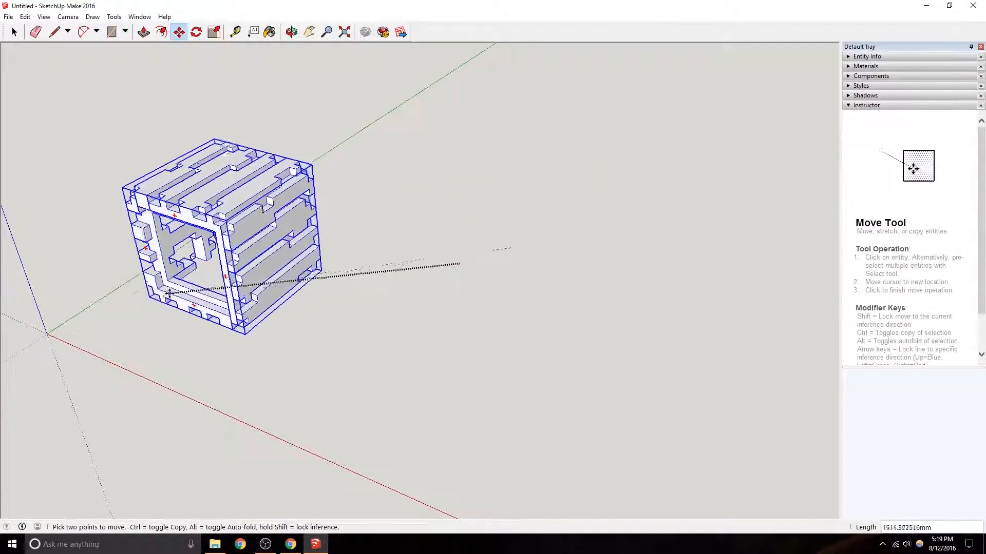
{"action": "left_click", "coordinate": [51, 334]}
{"action": "middle_click_drag", "start_coordinate": [61, 321], "coordinate": [719, 354]}
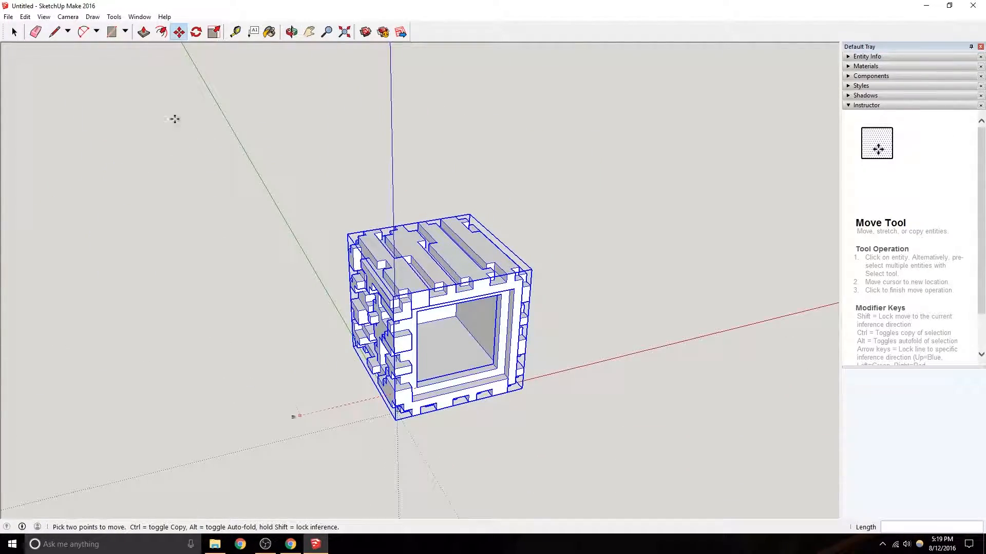
Try scaling the lantern uniformly by .01 from its upper rear corner, and undo the scaling.
{"action": "left_click", "coordinate": [214, 32]}
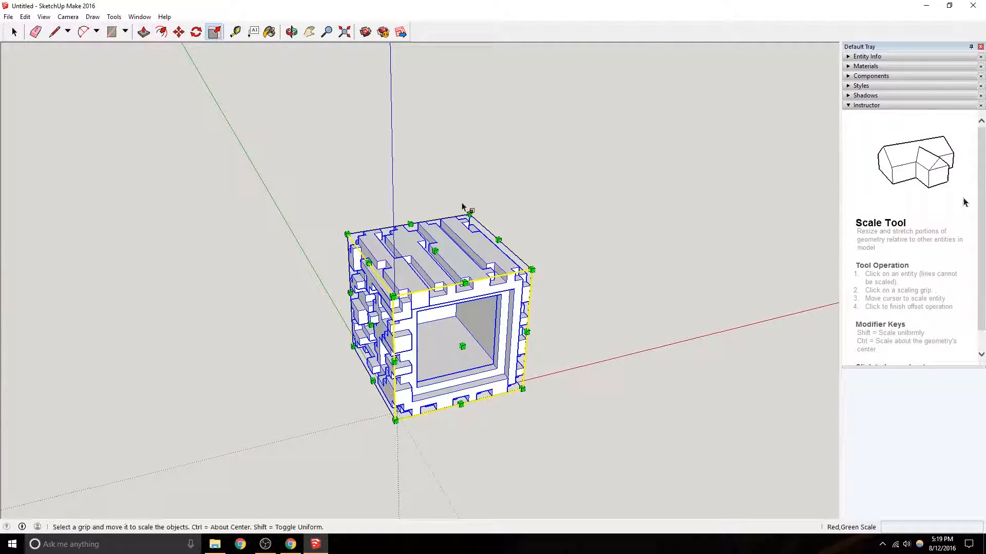
{"action": "left_click", "coordinate": [470, 213]}
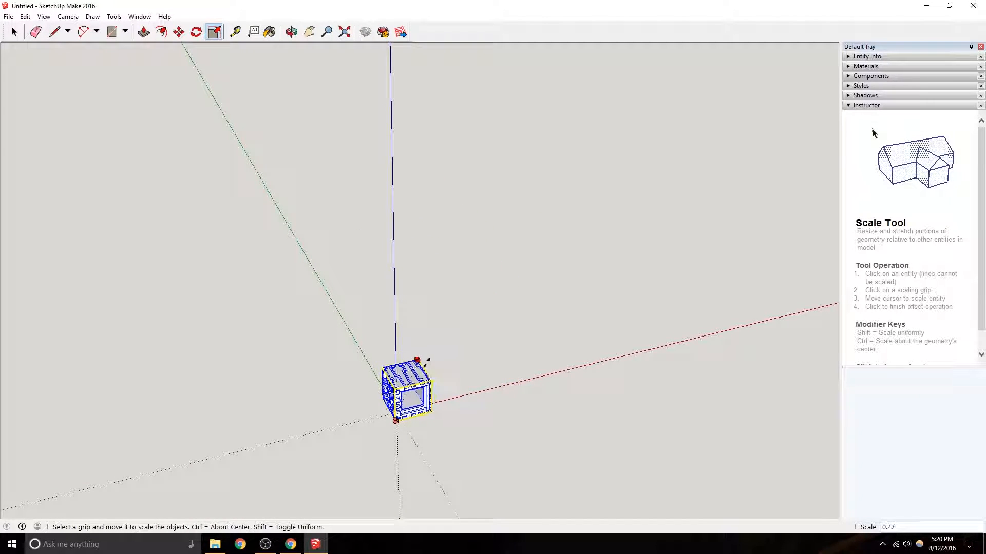
{"action": "type", "text": ".01"}
{"action": "key", "text": "Return"}
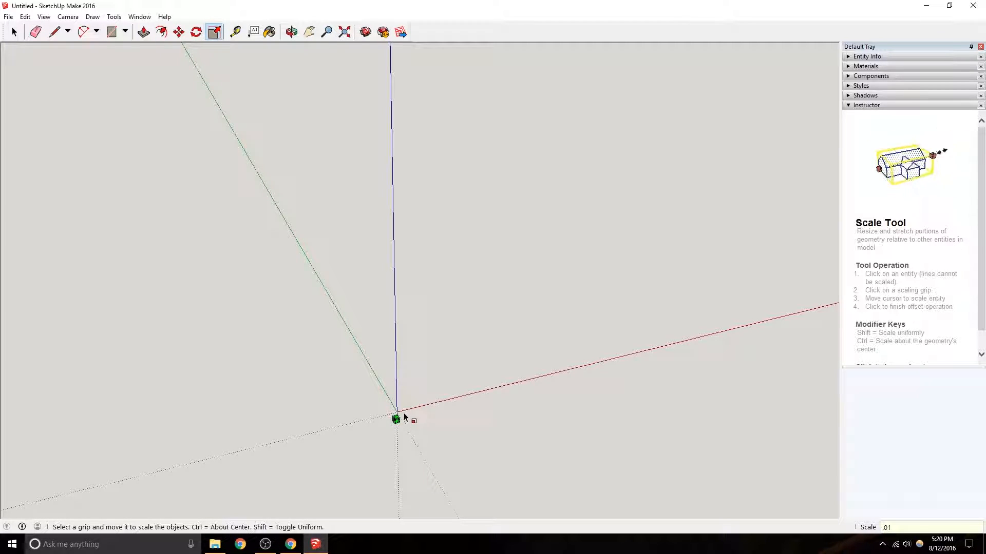
{"action": "key", "text": "ctrl+z"}
Try scaling the lantern uniformly by .1 instead, and undo that scaling as well.
{"action": "left_click_drag", "start_coordinate": [470, 213], "coordinate": [402, 323]}
{"action": "type", "text": ".1"}
{"action": "key", "text": "Return"}
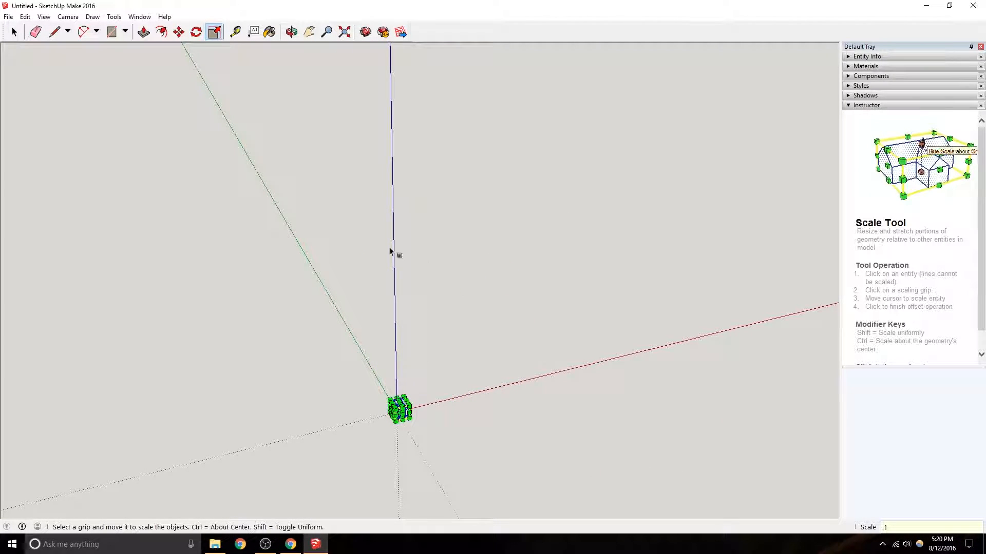
{"action": "key", "text": "ctrl+z"}
Measure the lantern's side length with the Line tool, parallel to the green axis across one side.
{"action": "middle_click_drag", "start_coordinate": [411, 415], "coordinate": [115, 51]}
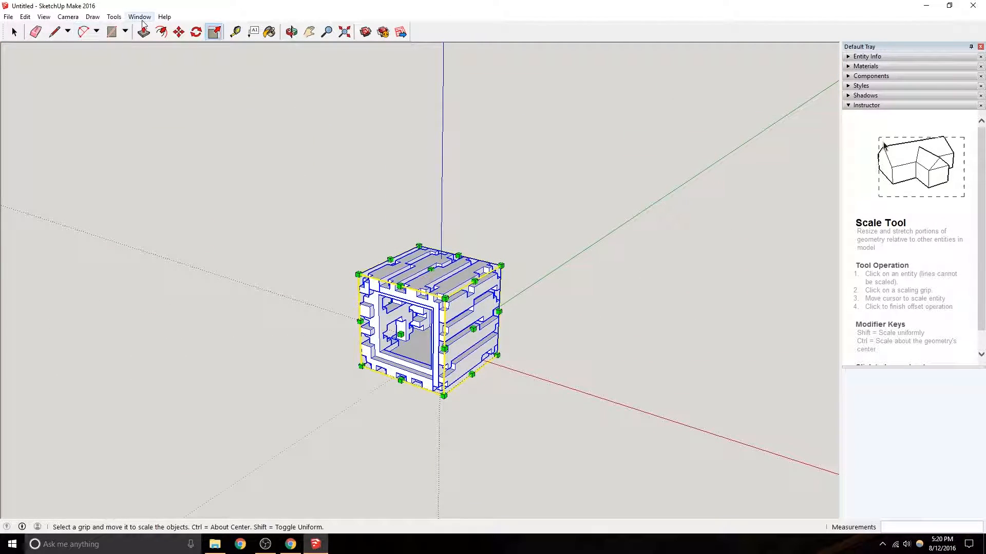
{"action": "left_click", "coordinate": [54, 31]}
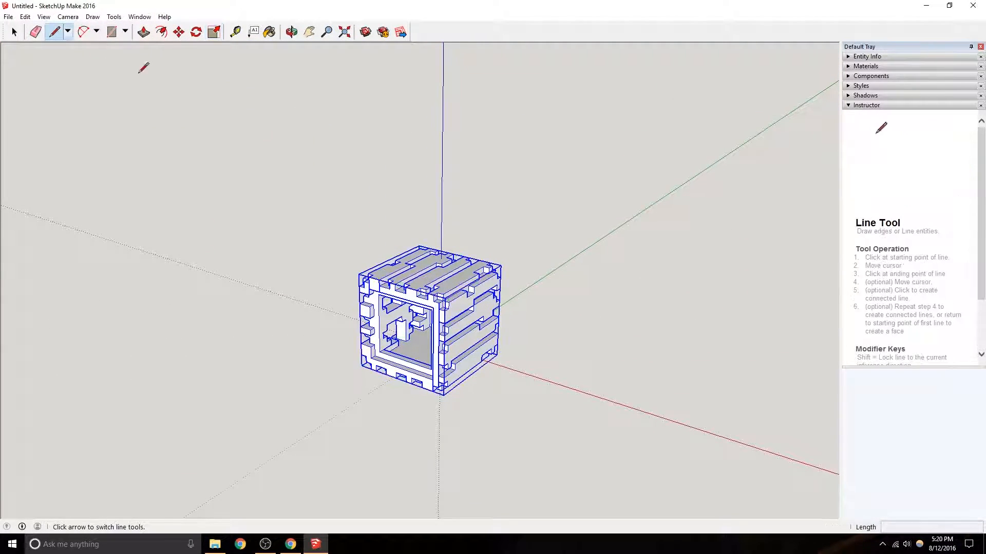
{"action": "middle_click_drag", "start_coordinate": [482, 272], "coordinate": [318, 373]}
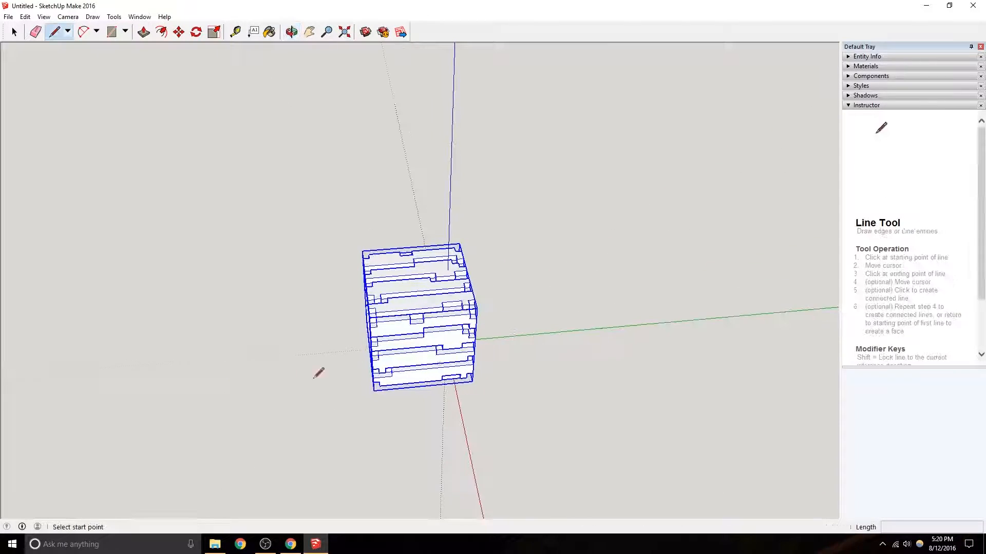
{"action": "left_click", "coordinate": [477, 318]}
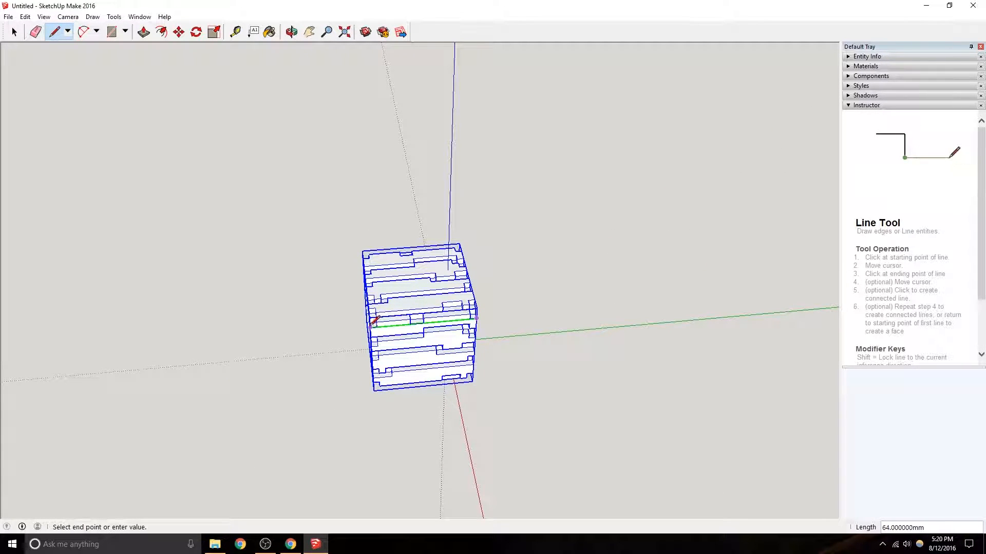
{"action": "middle_click_drag", "start_coordinate": [370, 327], "coordinate": [488, 288]}
{"action": "scroll", "coordinate": [489, 280], "scroll_direction": "up", "scroll_amount": 2}
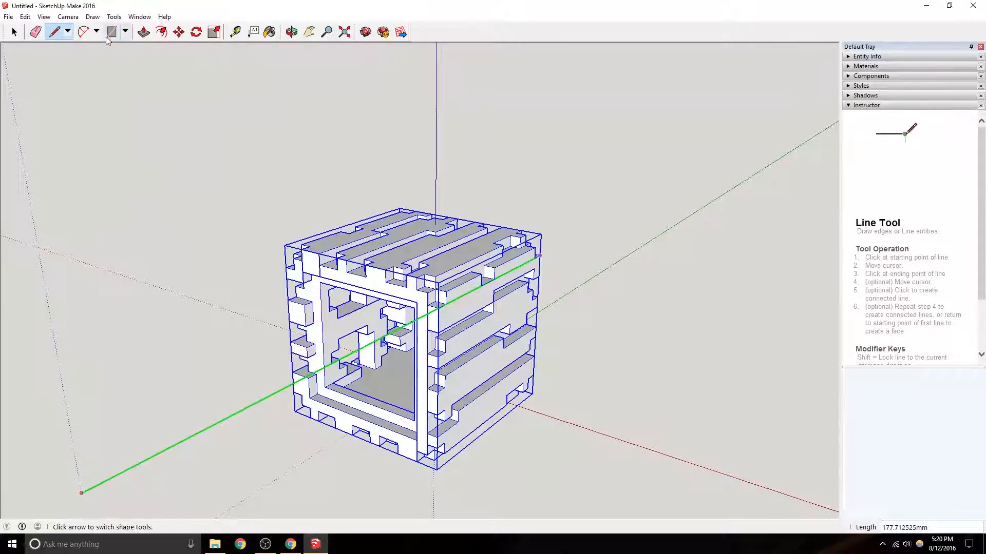
Rotate the lantern about the red axis so that its open side faces up.
{"action": "left_click", "coordinate": [196, 32]}
{"action": "middle_click_drag", "start_coordinate": [451, 286], "coordinate": [266, 298]}
{"action": "left_click", "coordinate": [178, 31]}
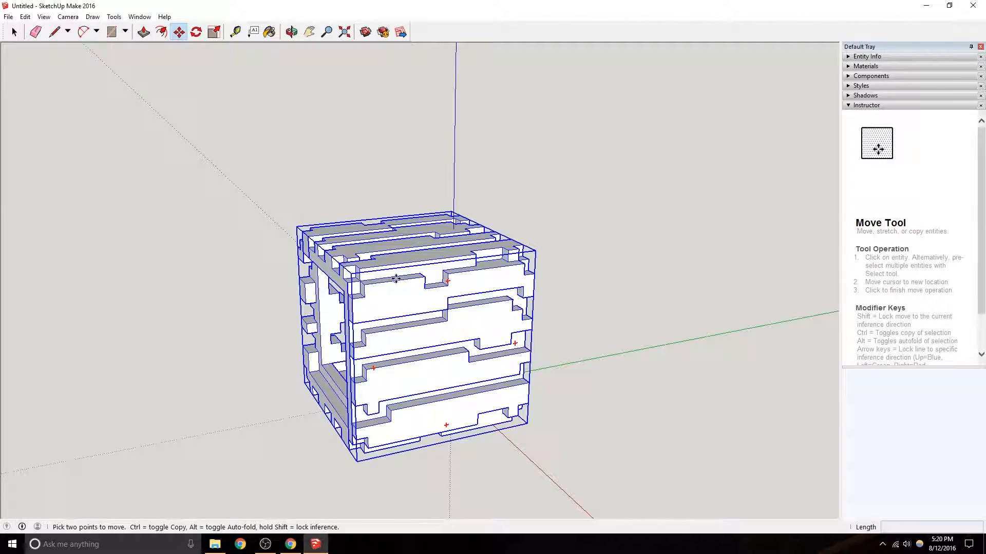
{"action": "left_click", "coordinate": [449, 277]}
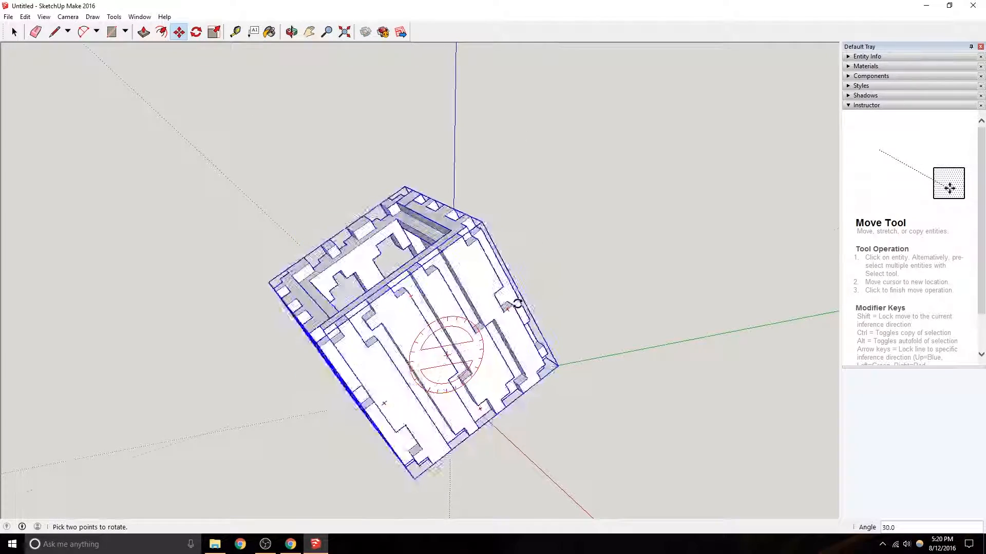
{"action": "left_click", "coordinate": [436, 367]}
Rotate the lantern about its vertical axis so the carved pumpkin face points toward the negative green direction.
{"action": "middle_click_drag", "start_coordinate": [436, 367], "coordinate": [390, 241]}
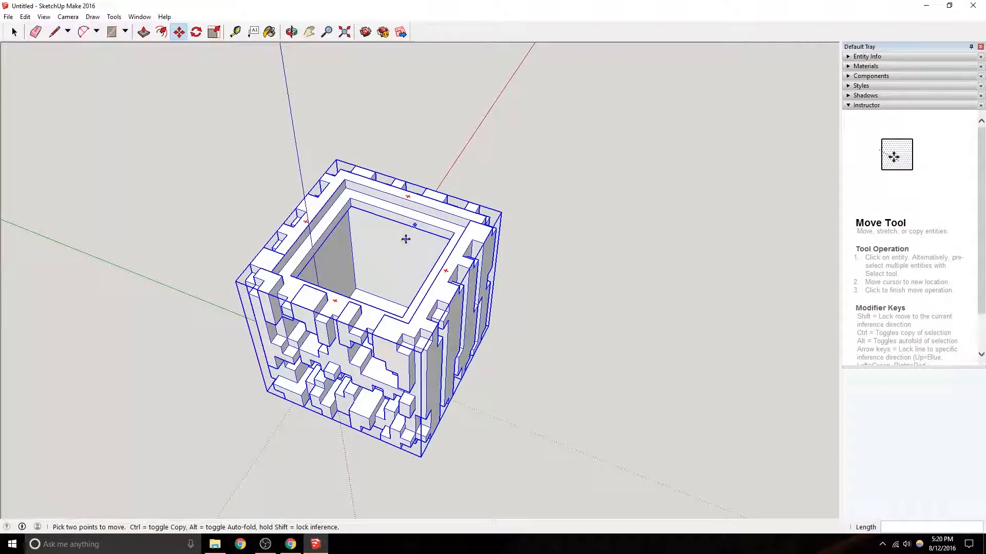
{"action": "left_click", "coordinate": [382, 200]}
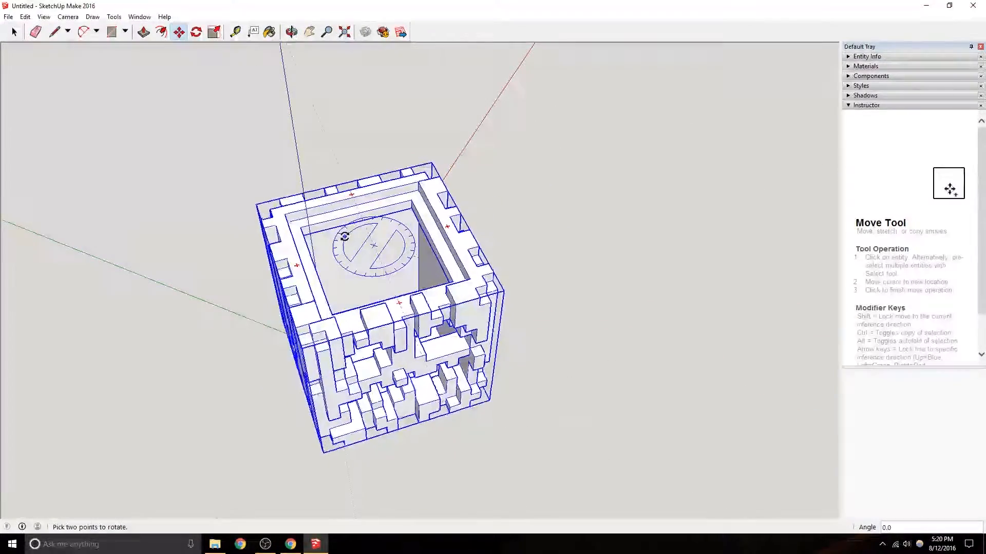
{"action": "left_click", "coordinate": [121, 228]}
{"action": "left_click", "coordinate": [303, 223]}
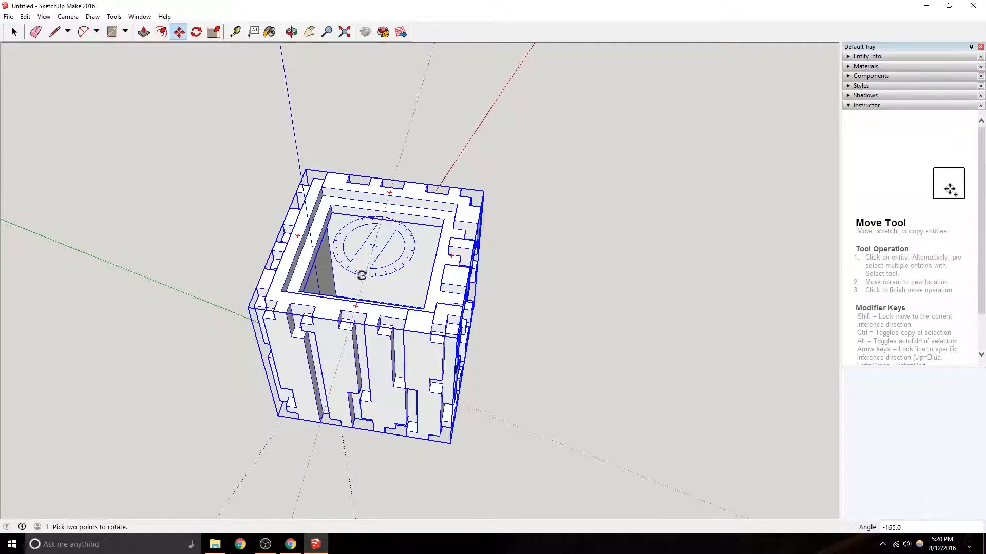
{"action": "middle_click_drag", "start_coordinate": [354, 275], "coordinate": [137, 257]}
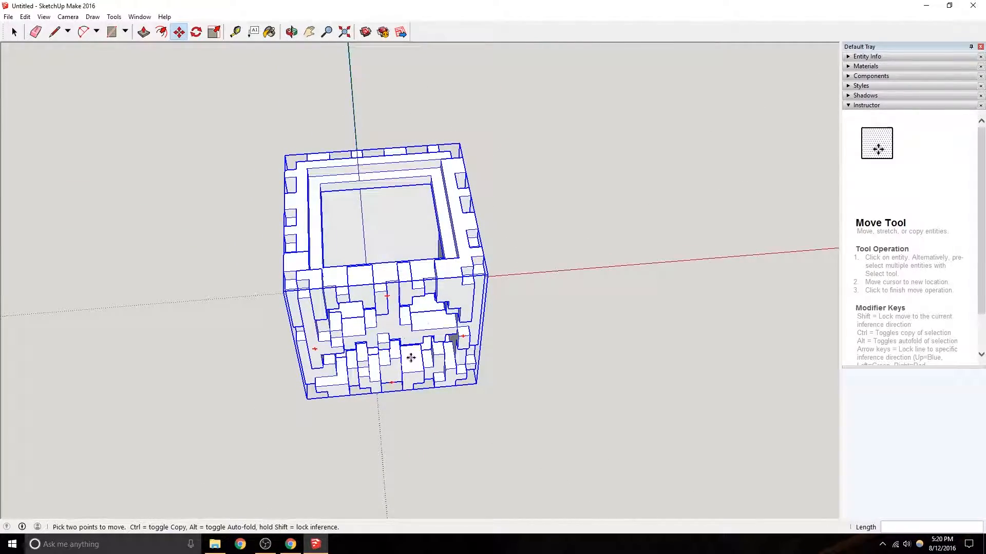
Move the upright lantern back along the green axis so its lower front corner lies beside the origin.
{"action": "left_click", "coordinate": [401, 358]}
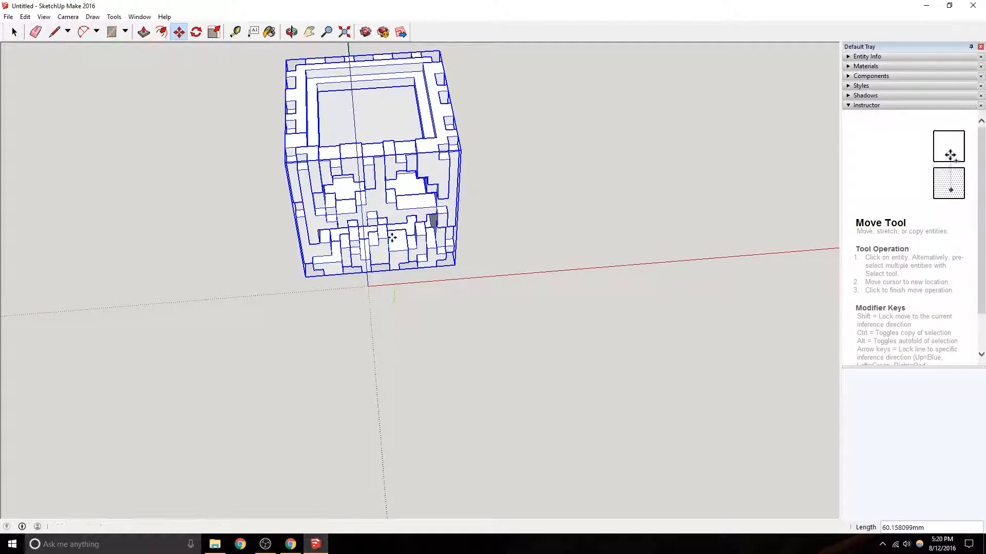
{"action": "left_click", "coordinate": [433, 241]}
{"action": "middle_click_drag", "start_coordinate": [433, 241], "coordinate": [158, 206]}
{"action": "left_click", "coordinate": [15, 32]}
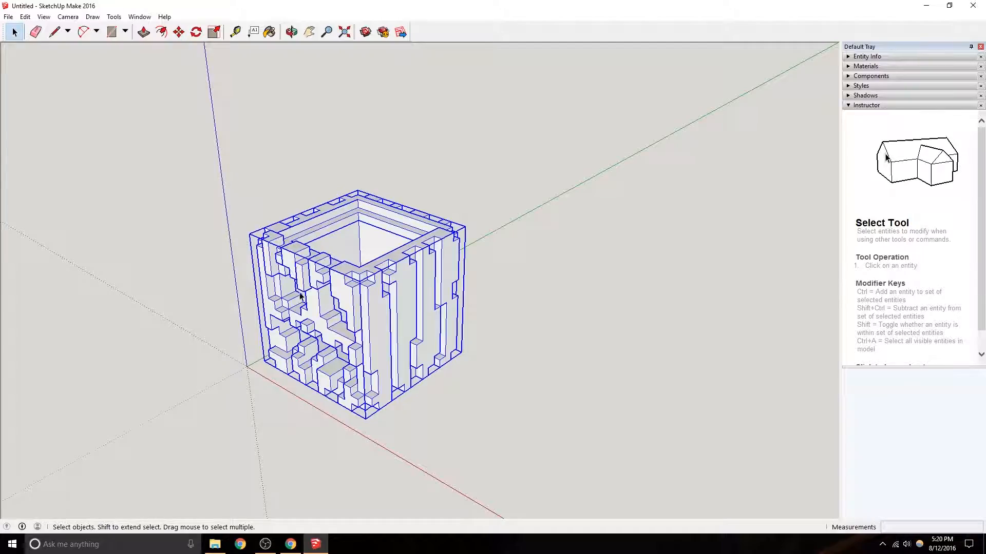
Deselect the lantern and examine its carved front and underside from a low angle.
{"action": "scroll", "coordinate": [308, 302], "scroll_direction": "up", "scroll_amount": 3}
{"action": "middle_click_drag", "start_coordinate": [385, 439], "coordinate": [388, 167]}
{"action": "left_click", "coordinate": [436, 396]}
{"action": "middle_click_drag", "start_coordinate": [436, 395], "coordinate": [417, 276]}
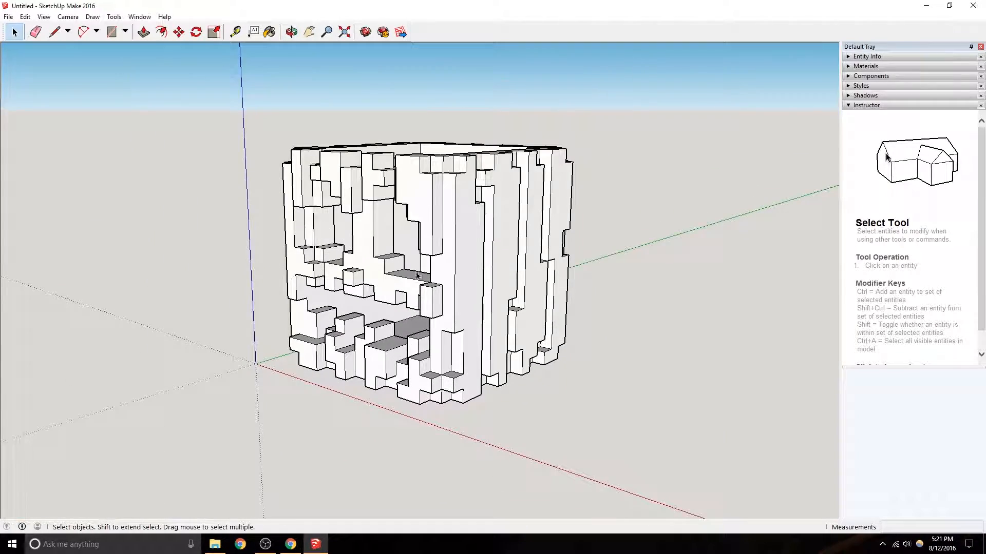
Draw an 80 by 80 mm square on the ground beside the lantern, just behind the red axis.
{"action": "left_click", "coordinate": [112, 32]}
{"action": "middle_click_drag", "start_coordinate": [318, 318], "coordinate": [419, 436]}
{"action": "left_click", "coordinate": [414, 454]}
{"action": "key", "text": "Escape"}
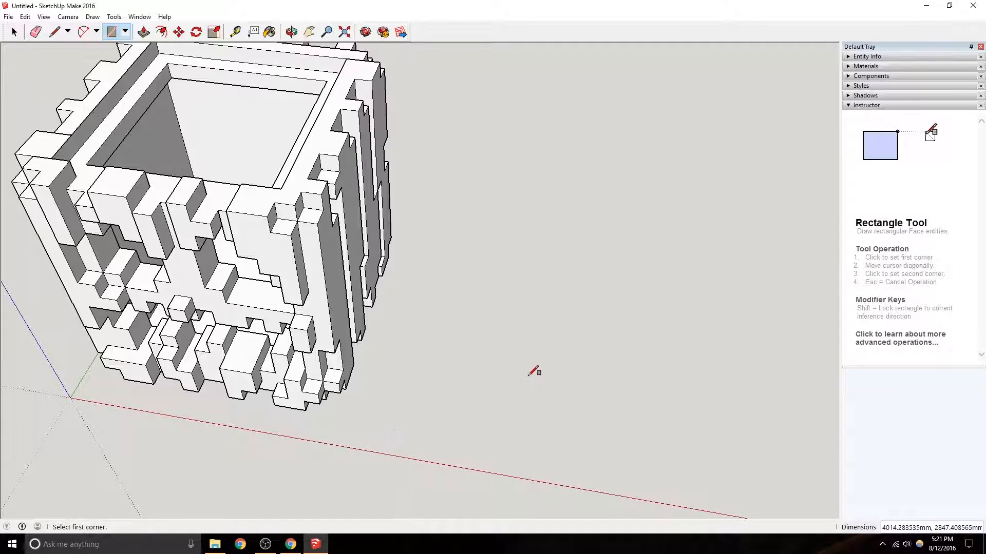
{"action": "left_click", "coordinate": [426, 448]}
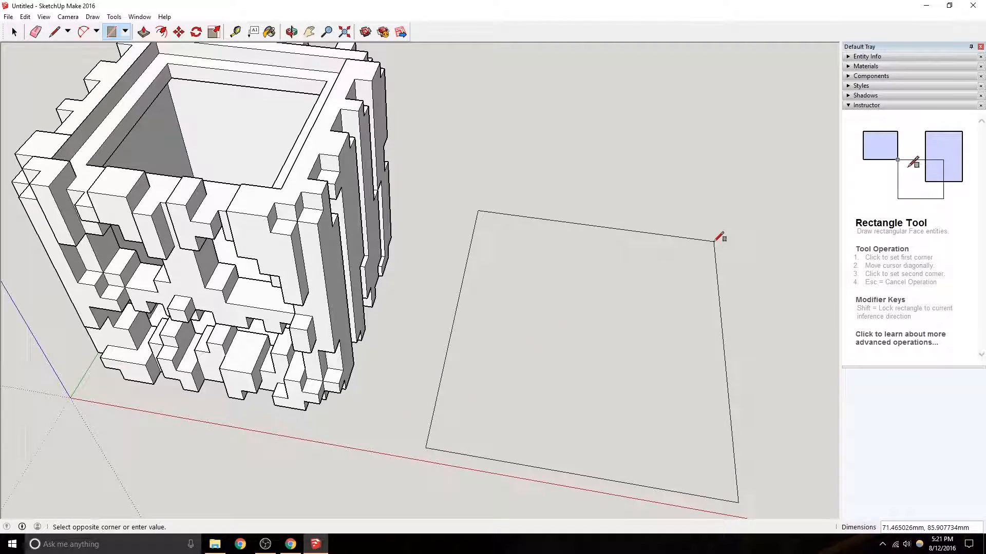
{"action": "type", "text": "80,"}
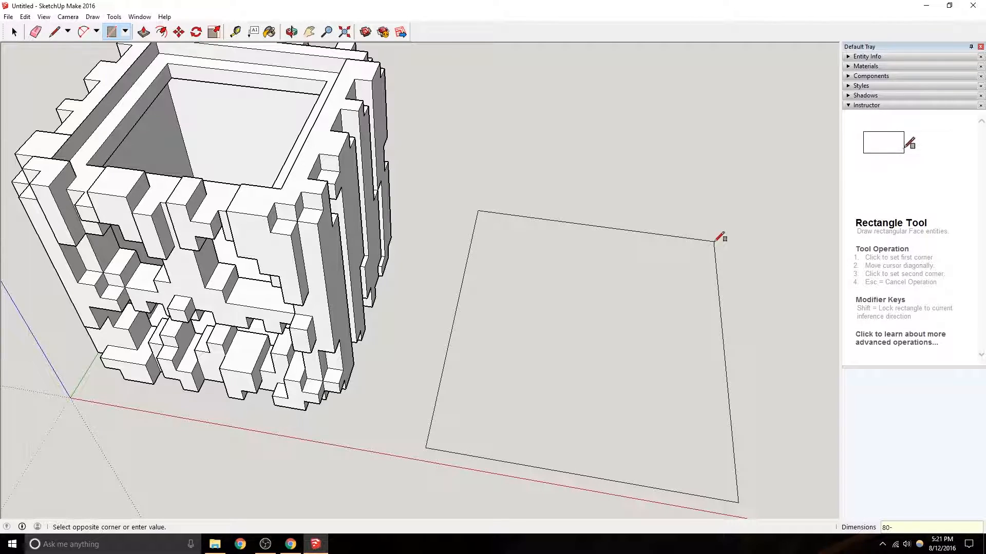
{"action": "type", "text": "9"}
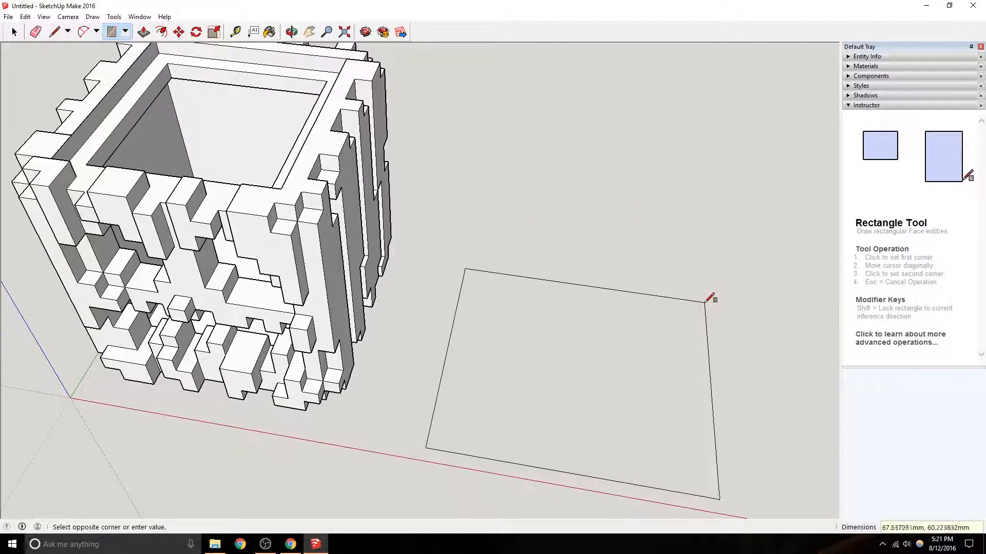
{"action": "type", "text": "80"}
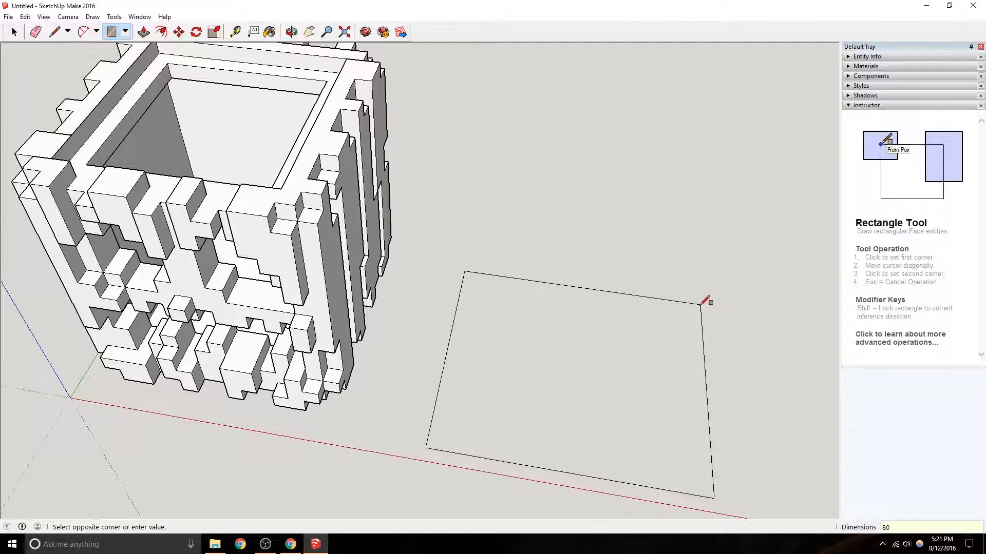
{"action": "type", "text": ",80"}
{"action": "key", "text": "Return"}
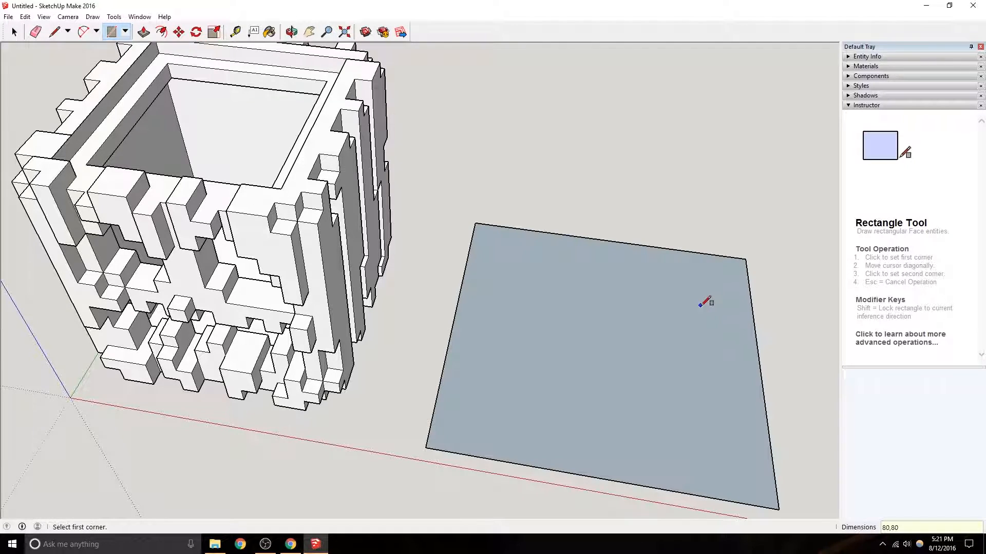
Push/Pull the square face upward into a solid slab, entering a distance of 10 mm.
{"action": "middle_click_drag", "start_coordinate": [623, 219], "coordinate": [318, 390]}
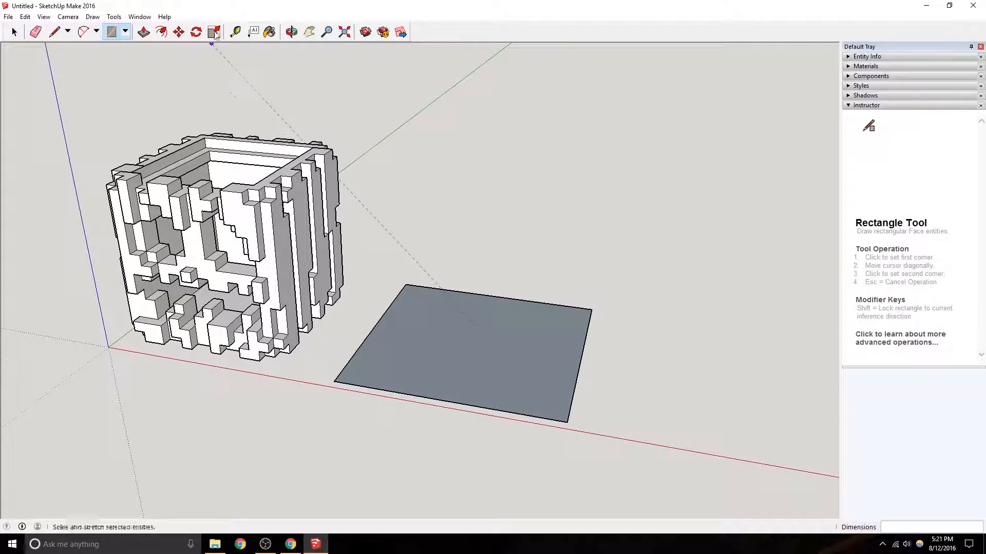
{"action": "left_click", "coordinate": [143, 31]}
{"action": "left_click", "coordinate": [427, 310]}
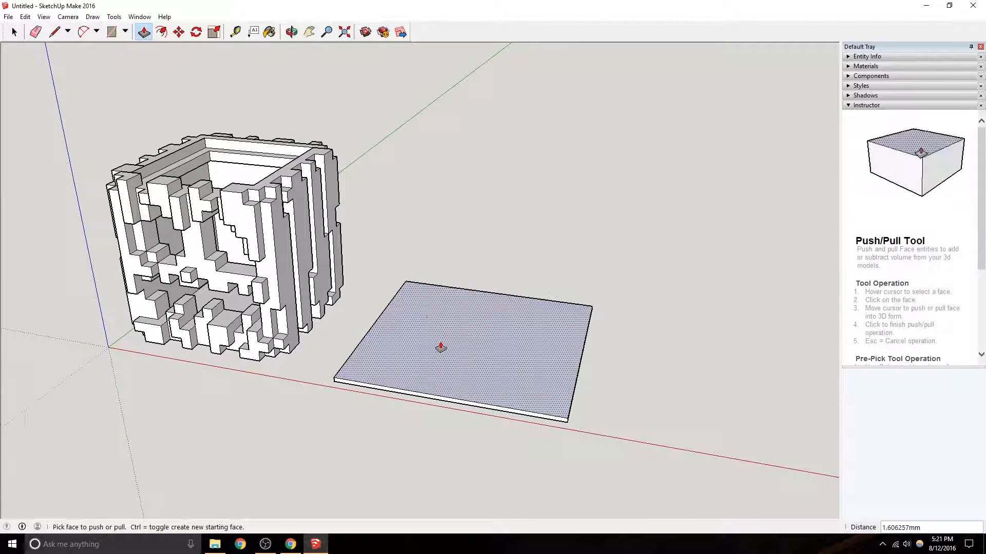
{"action": "left_click", "coordinate": [433, 328]}
{"action": "left_click", "coordinate": [436, 345]}
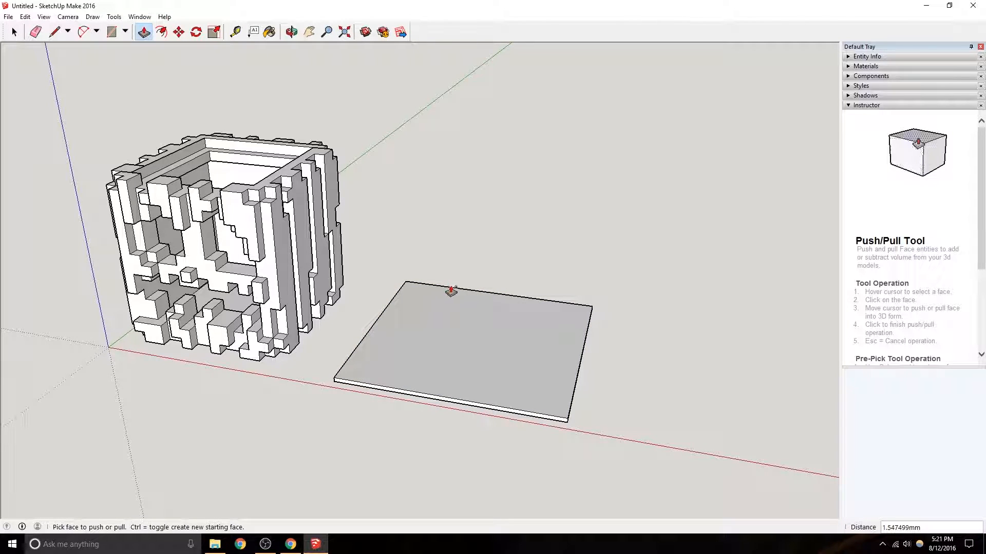
{"action": "left_click", "coordinate": [453, 334]}
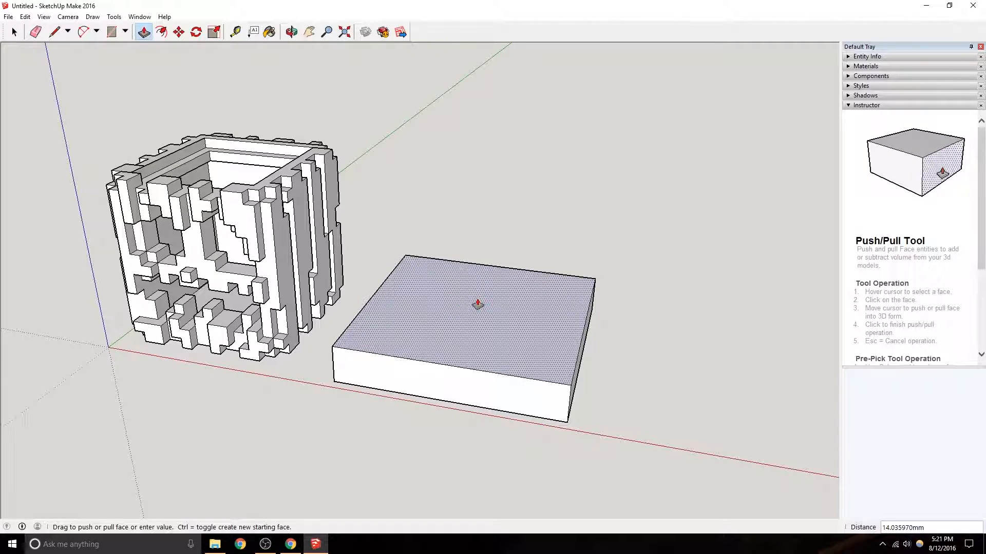
{"action": "key", "text": "Return"}
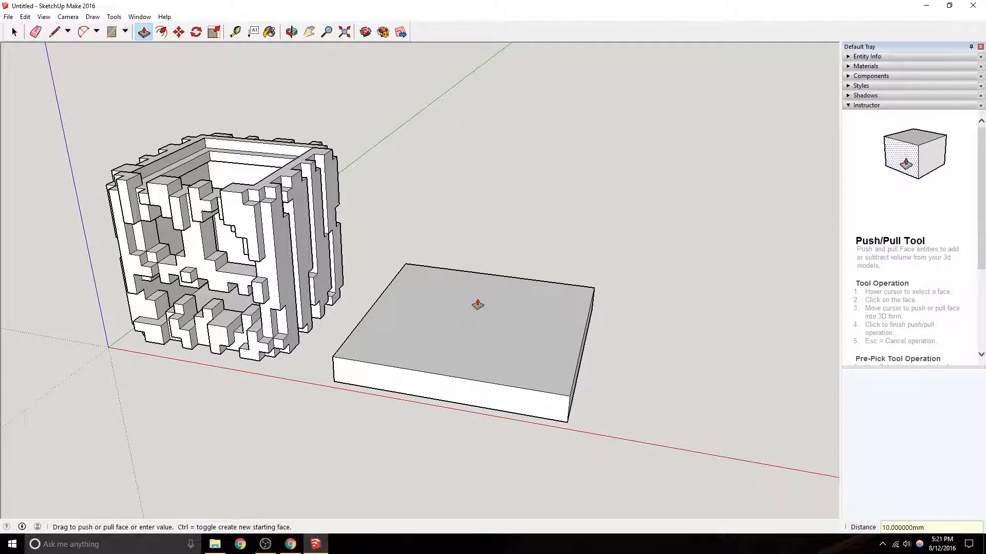
Move the slab's lower front edge 20 mm outward, away from the slab, to form a sloped front face.
{"action": "middle_click_drag", "start_coordinate": [560, 258], "coordinate": [477, 170]}
{"action": "left_click", "coordinate": [178, 32]}
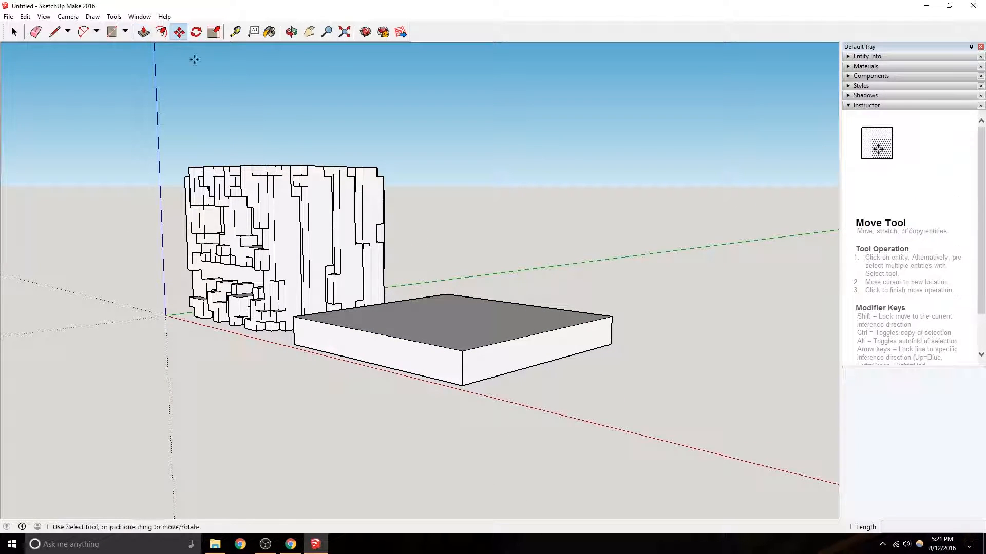
{"action": "left_click", "coordinate": [370, 364]}
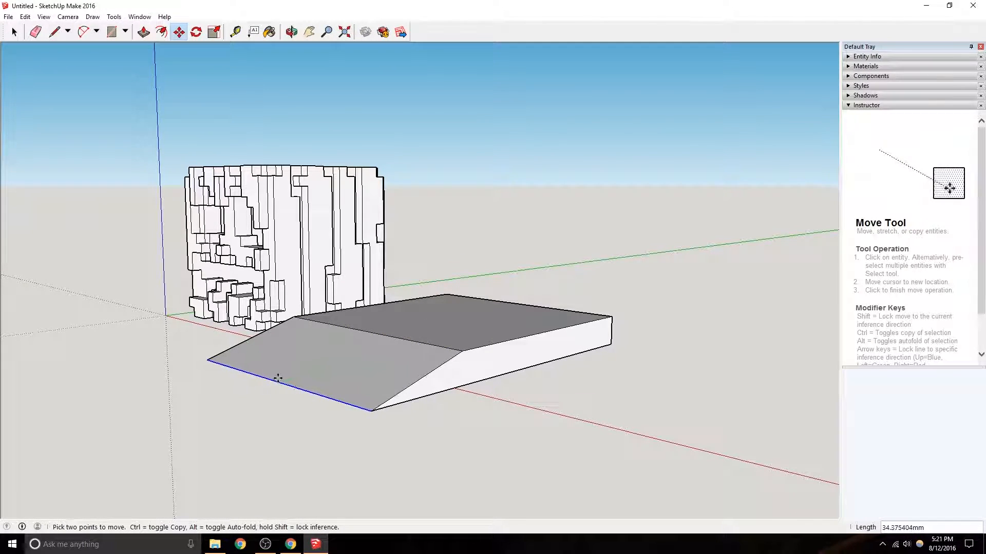
{"action": "type", "text": "20"}
{"action": "key", "text": "Return"}
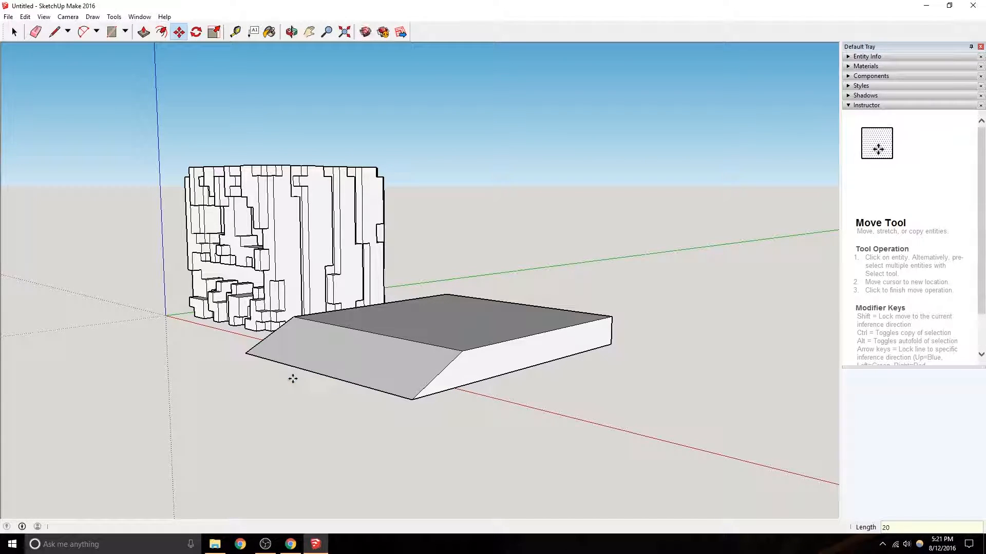
Select all connected geometry of the sloped slab and make it a group.
{"action": "middle_click_drag", "start_coordinate": [451, 369], "coordinate": [544, 455]}
{"action": "middle_click_drag", "start_coordinate": [398, 354], "coordinate": [416, 376]}
{"action": "left_click", "coordinate": [13, 32]}
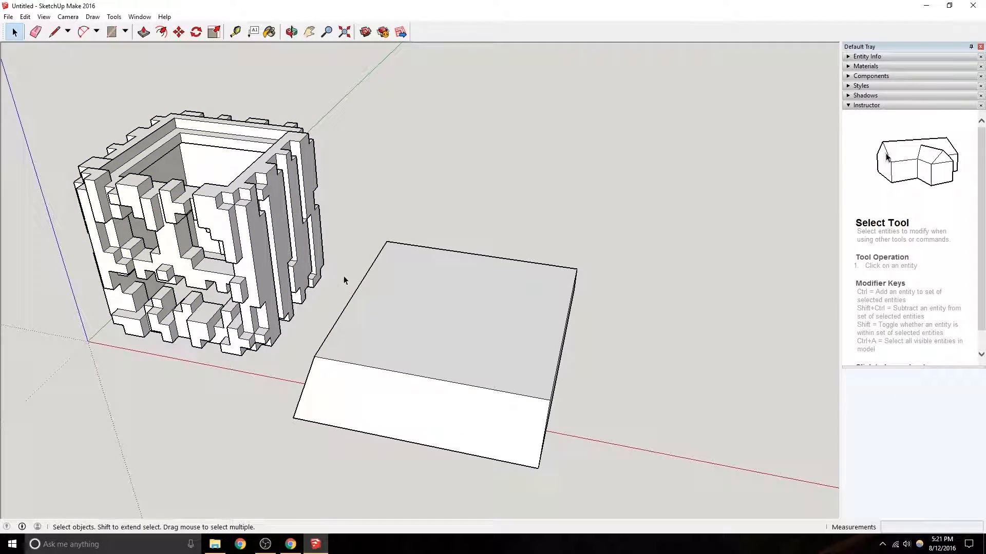
{"action": "triple_click", "coordinate": [432, 349]}
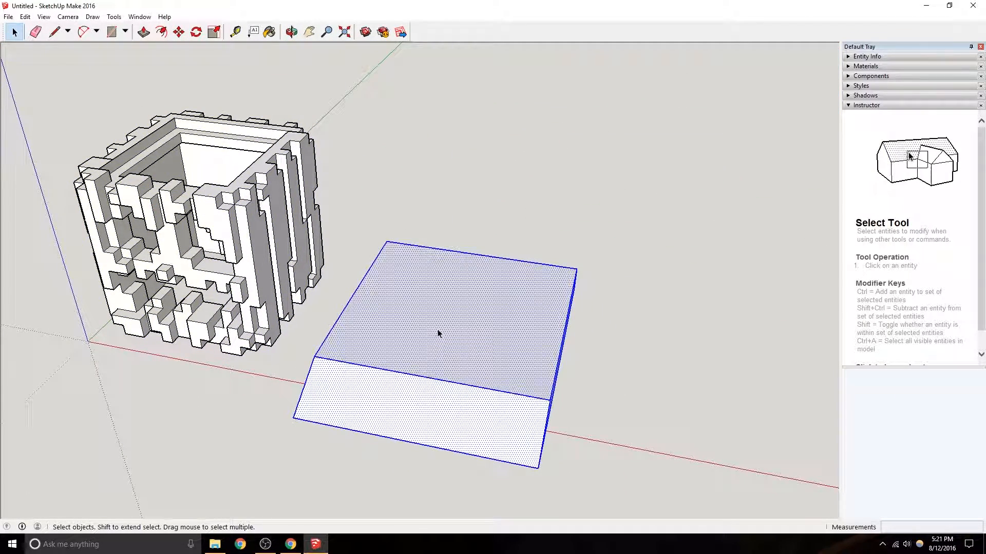
{"action": "right_click", "coordinate": [437, 330]}
{"action": "left_click", "coordinate": [501, 417]}
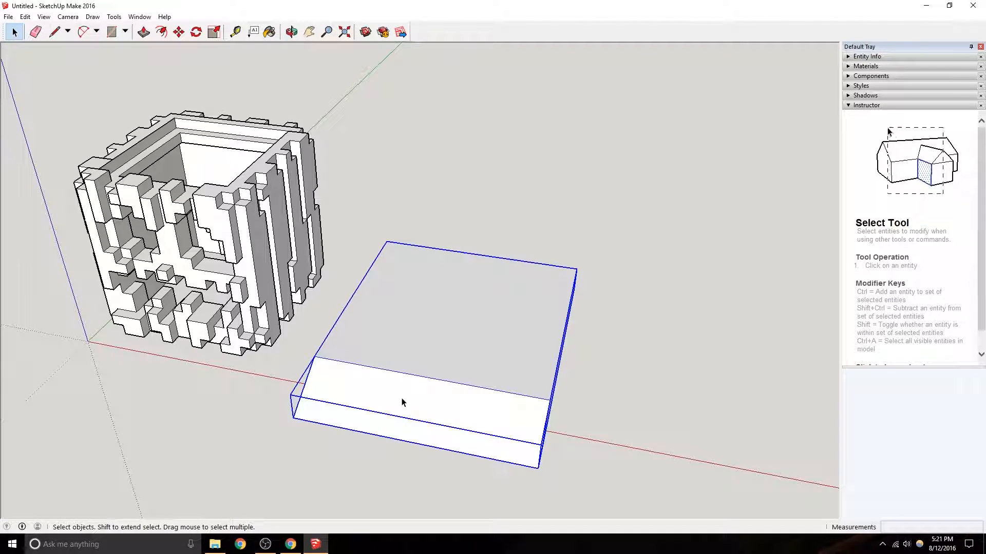
Open the slab group for editing and enter "Reach 3D" as new 3D text.
{"action": "double_click", "coordinate": [444, 405]}
{"action": "scroll", "coordinate": [436, 407], "scroll_direction": "up", "scroll_amount": 3}
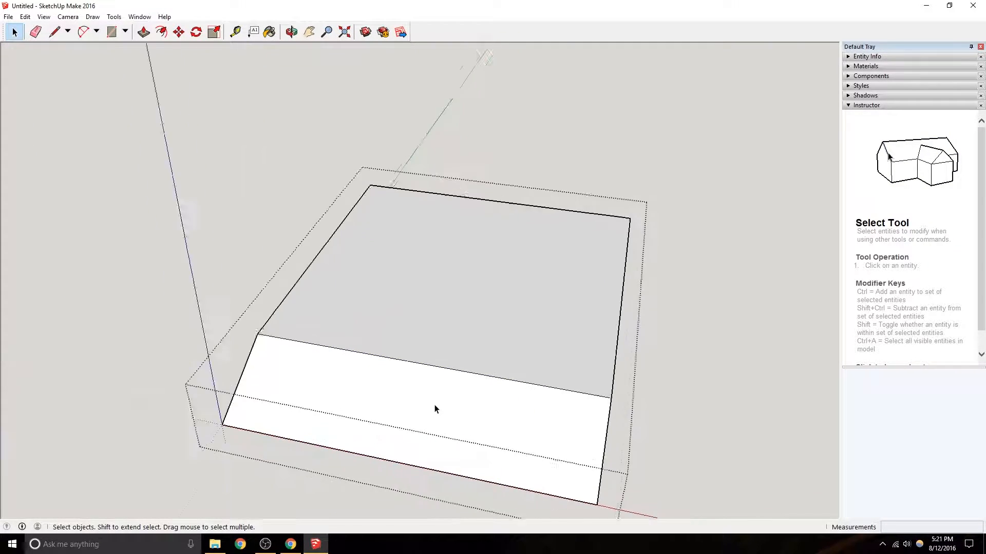
{"action": "middle_click_drag", "start_coordinate": [436, 407], "coordinate": [491, 411]}
{"action": "left_click", "coordinate": [93, 17]}
{"action": "mouse_move", "coordinate": [114, 17]}
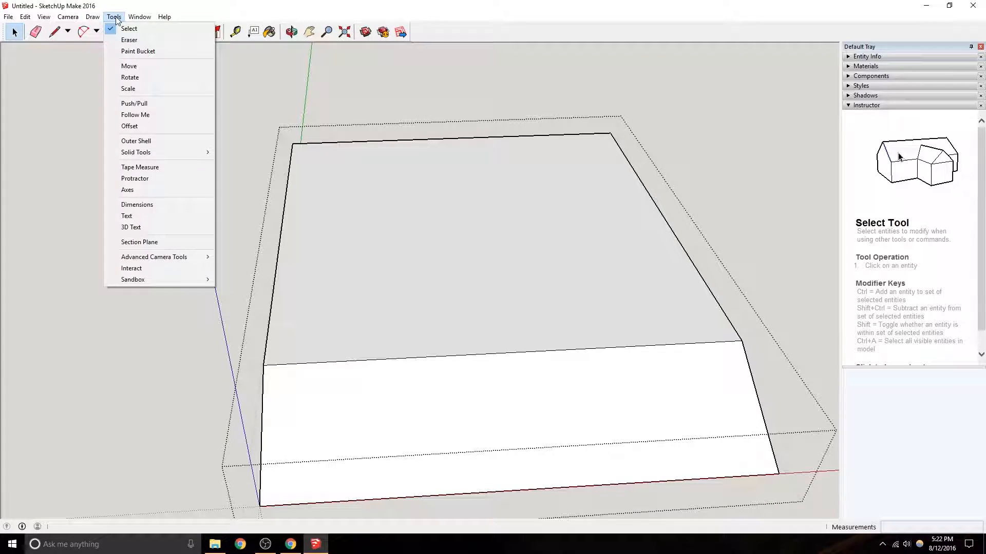
{"action": "left_click", "coordinate": [151, 226]}
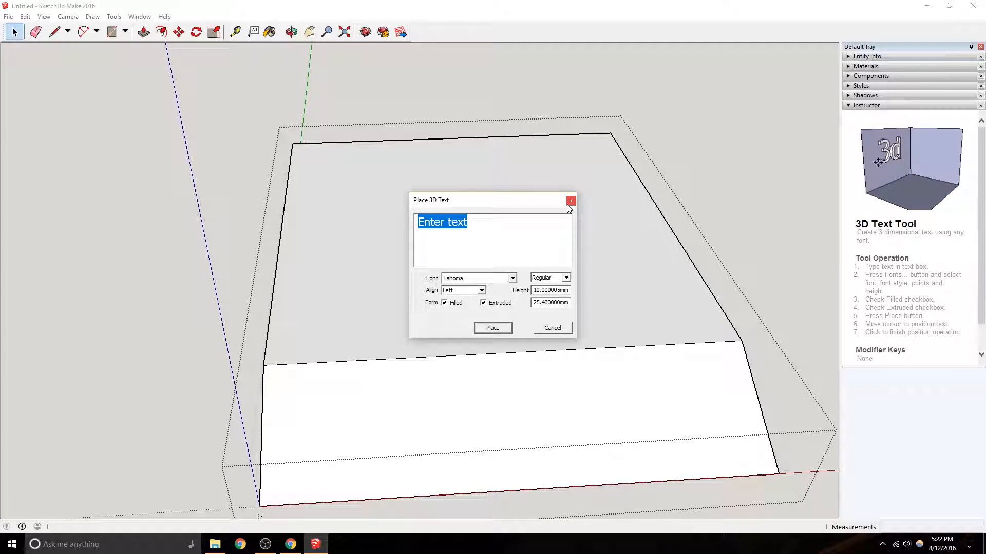
{"action": "type", "text": "Reach"}
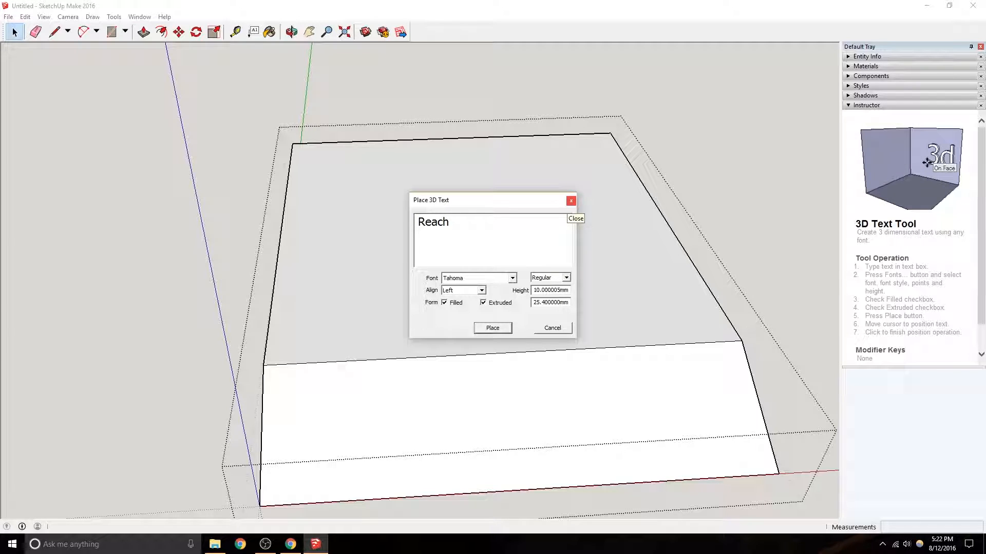
{"action": "type", "text": " 3D"}
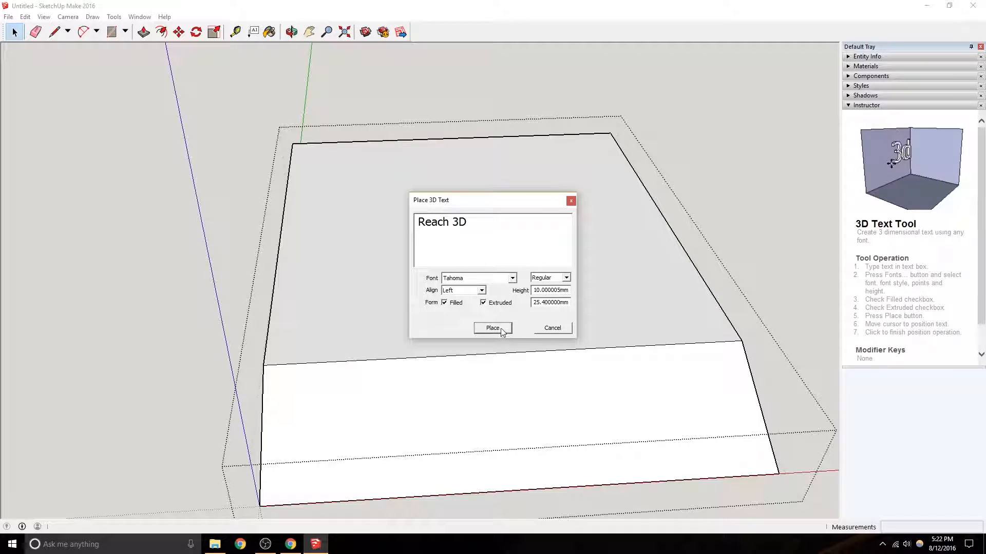
Set the text's extrusion depth to 2 mm and place it on the slab's sloped front face.
{"action": "double_click", "coordinate": [567, 303]}
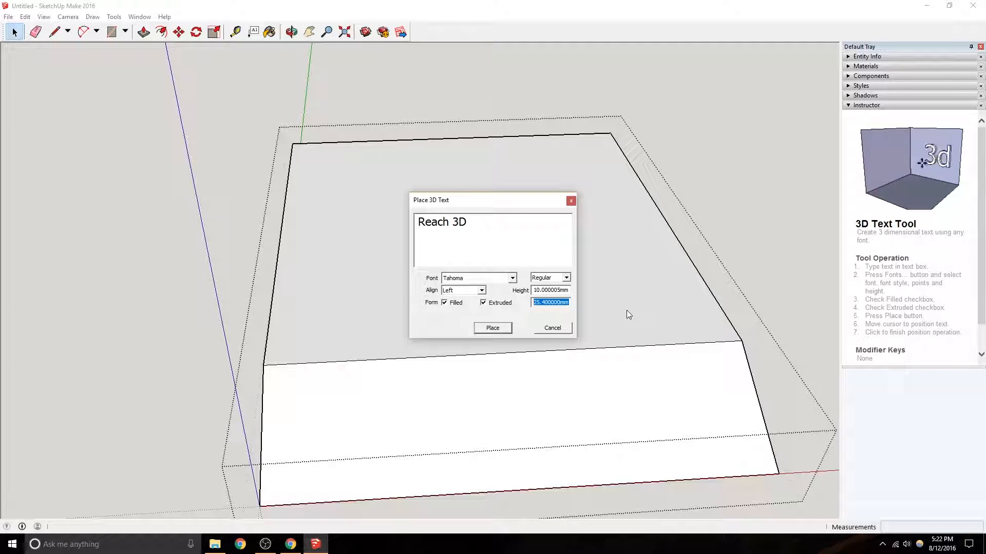
{"action": "type", "text": "2"}
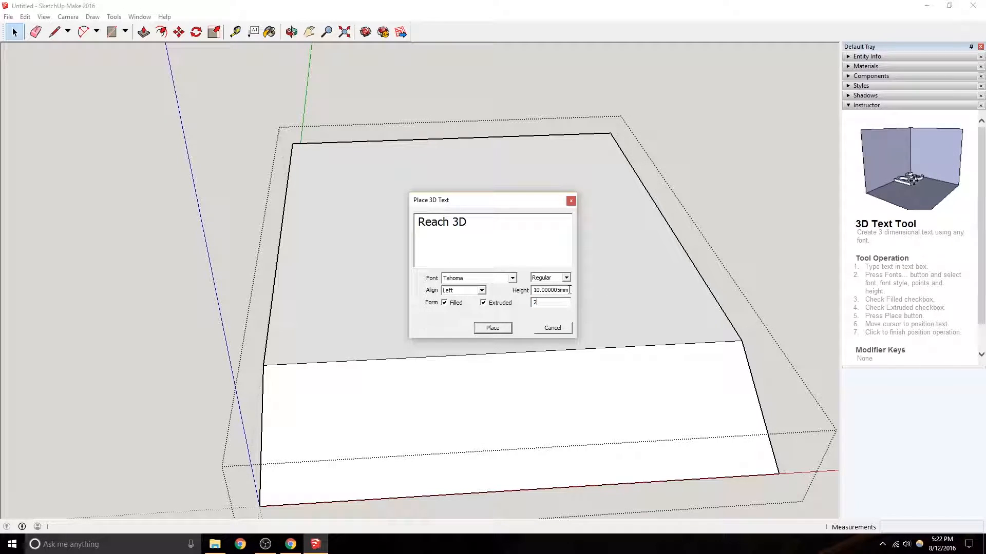
{"action": "double_click", "coordinate": [542, 291]}
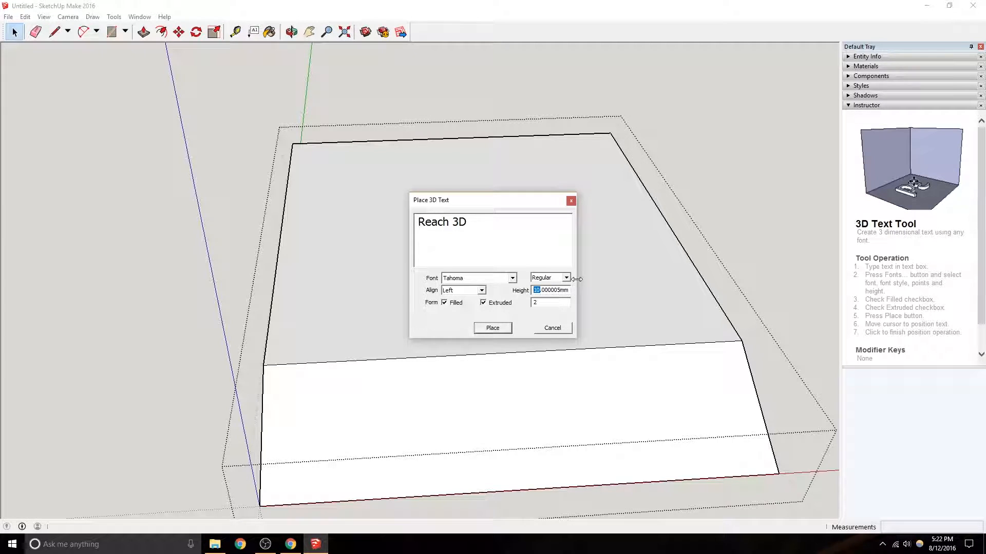
{"action": "left_click", "coordinate": [497, 331]}
{"action": "middle_click_drag", "start_coordinate": [352, 440], "coordinate": [205, 308]}
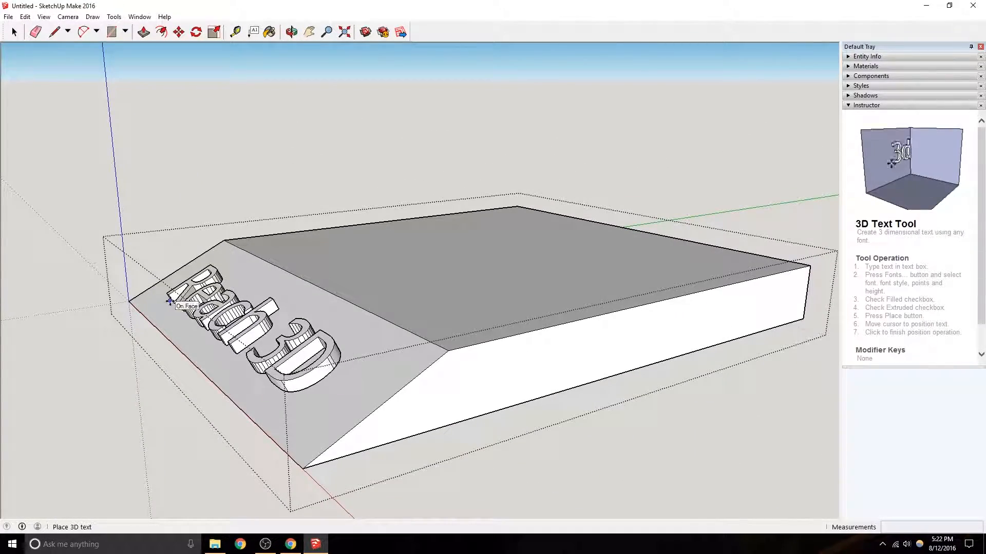
{"action": "left_click", "coordinate": [169, 298]}
{"action": "middle_click_drag", "start_coordinate": [169, 298], "coordinate": [81, 138]}
{"action": "key", "text": "space"}
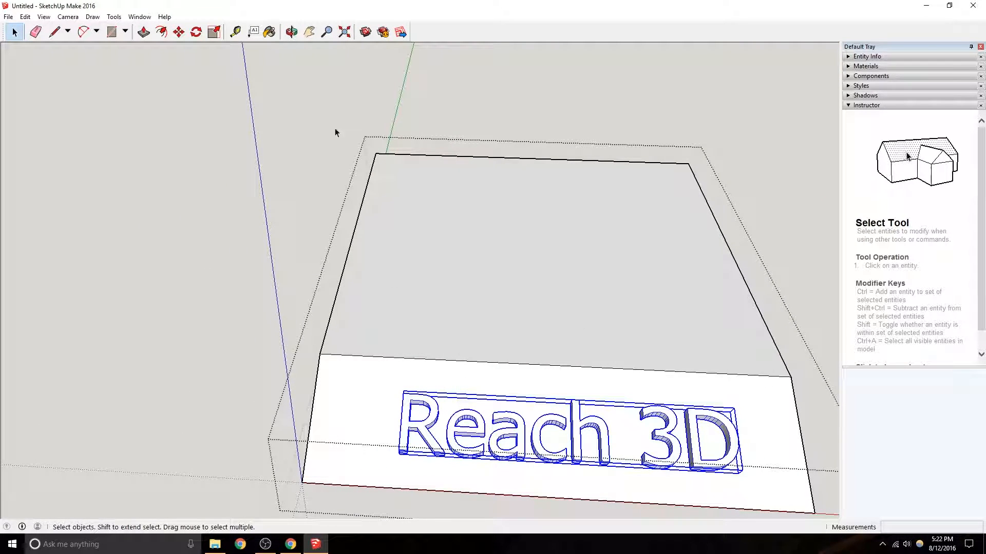
Inside the text component, draw a short line out from the lettering's base corner, then one parallel to the red axis across the text's width.
{"action": "left_click", "coordinate": [178, 32]}
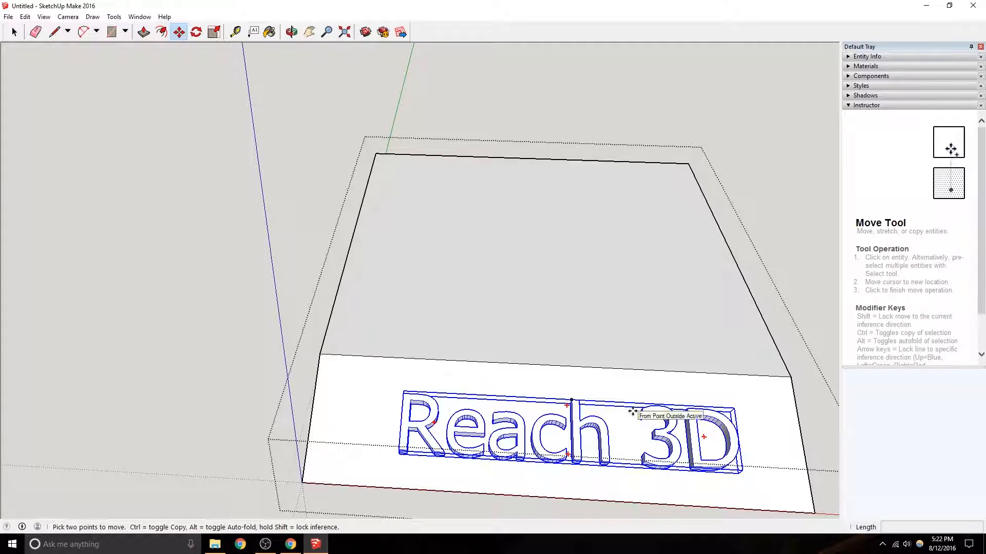
{"action": "left_click", "coordinate": [15, 32]}
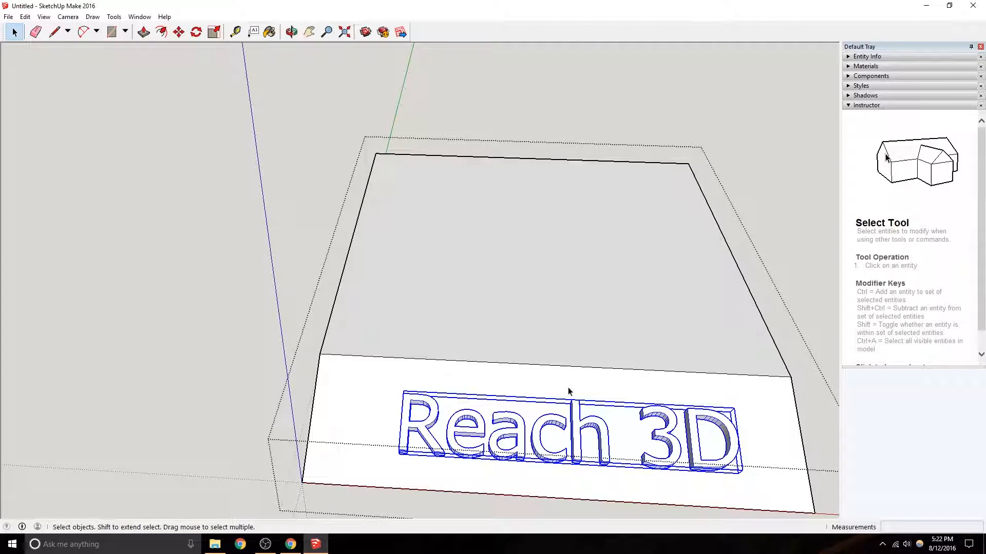
{"action": "double_click", "coordinate": [583, 428]}
{"action": "middle_click_drag", "start_coordinate": [584, 425], "coordinate": [554, 216]}
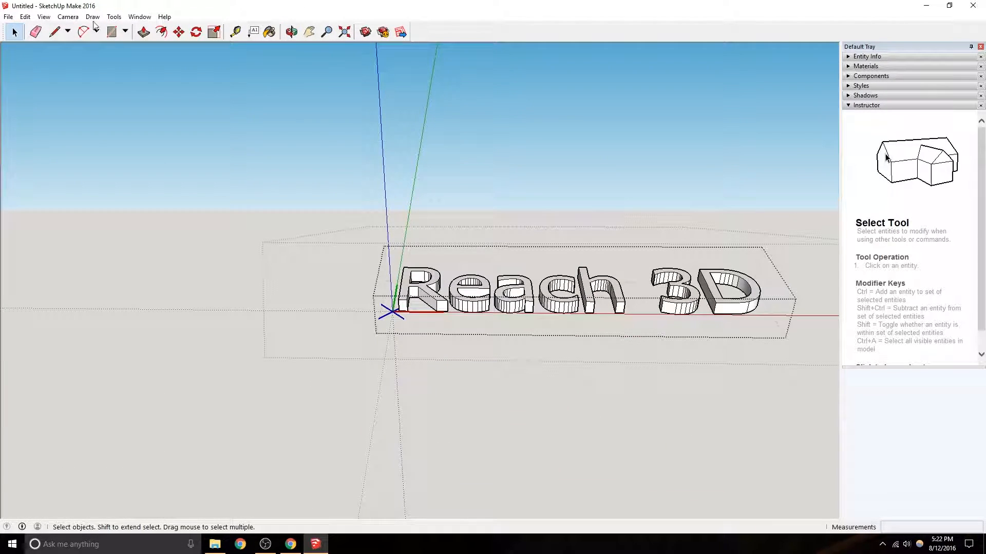
{"action": "left_click", "coordinate": [55, 32]}
{"action": "left_click", "coordinate": [396, 315]}
{"action": "left_click", "coordinate": [393, 346]}
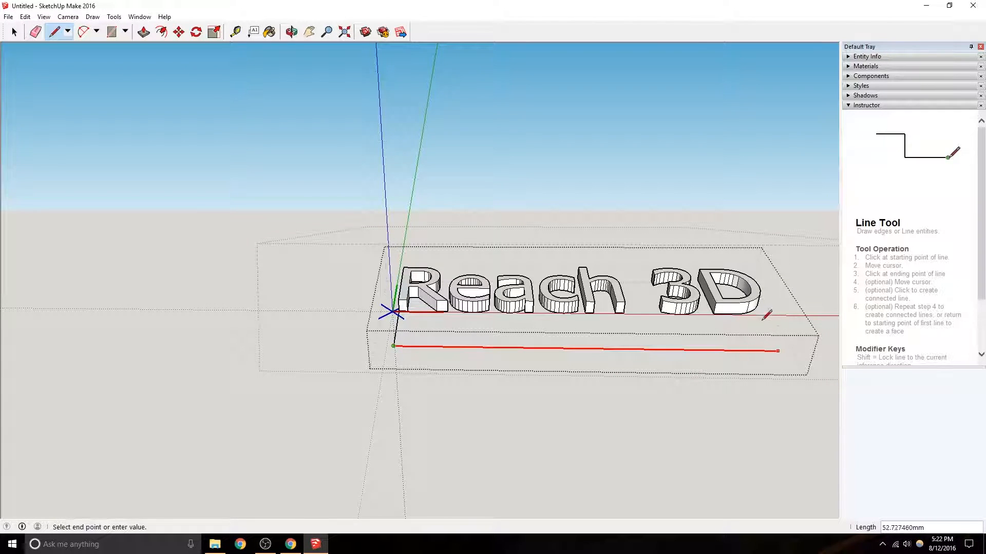
{"action": "middle_click_drag", "start_coordinate": [750, 295], "coordinate": [522, 303], "text": "shift"}
{"action": "left_click", "coordinate": [532, 299], "text": "shift"}
Erase the short connecting line at the text's base corner and close the text component.
{"action": "key", "text": "space"}
{"action": "key", "text": "e"}
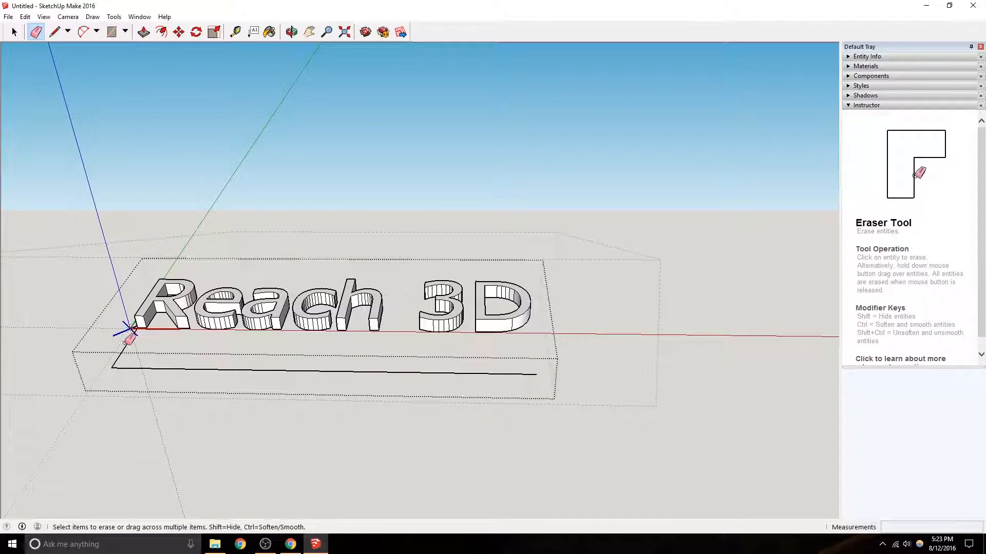
{"action": "left_click", "coordinate": [14, 31]}
{"action": "left_click", "coordinate": [527, 220]}
Move the text component by the midpoint of its guide line to align it with the midpoint of the sloped face's upper edge.
{"action": "middle_click_drag", "start_coordinate": [431, 268], "coordinate": [442, 301]}
{"action": "left_click", "coordinate": [410, 398]}
{"action": "left_click", "coordinate": [179, 32]}
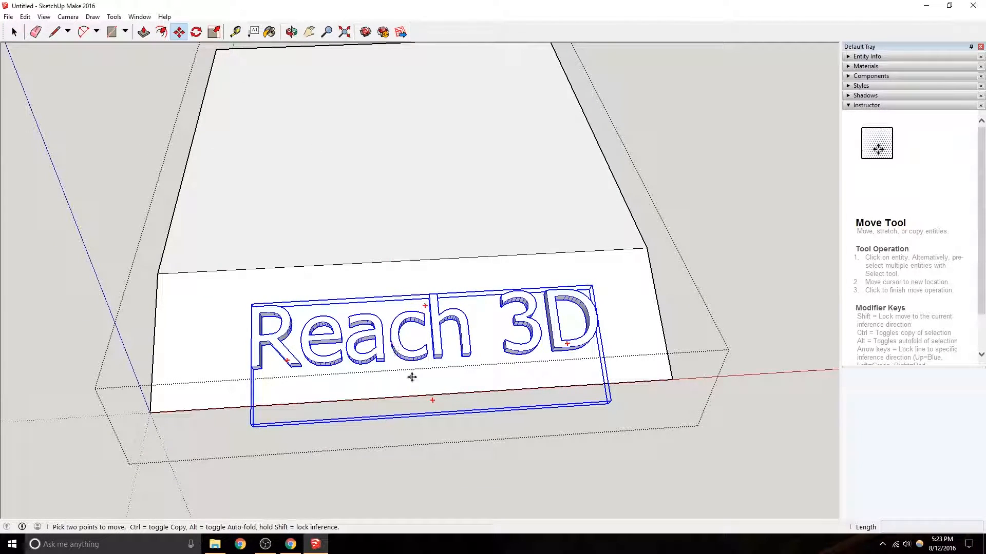
{"action": "left_click", "coordinate": [433, 417]}
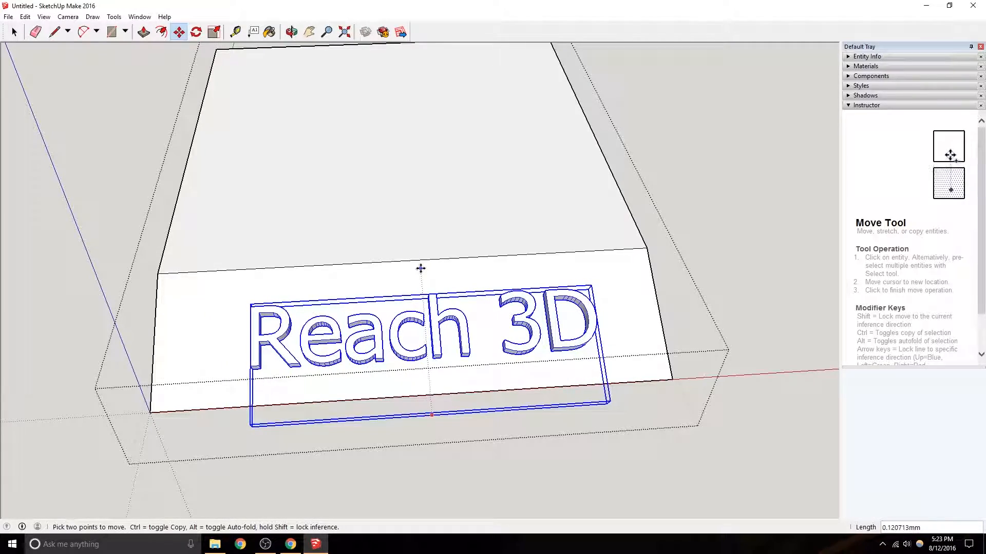
{"action": "left_click", "coordinate": [407, 262]}
{"action": "middle_click_drag", "start_coordinate": [407, 263], "coordinate": [2, 37]}
Open the text component and delete the leftover guide line in front of the lettering.
{"action": "left_click", "coordinate": [15, 32]}
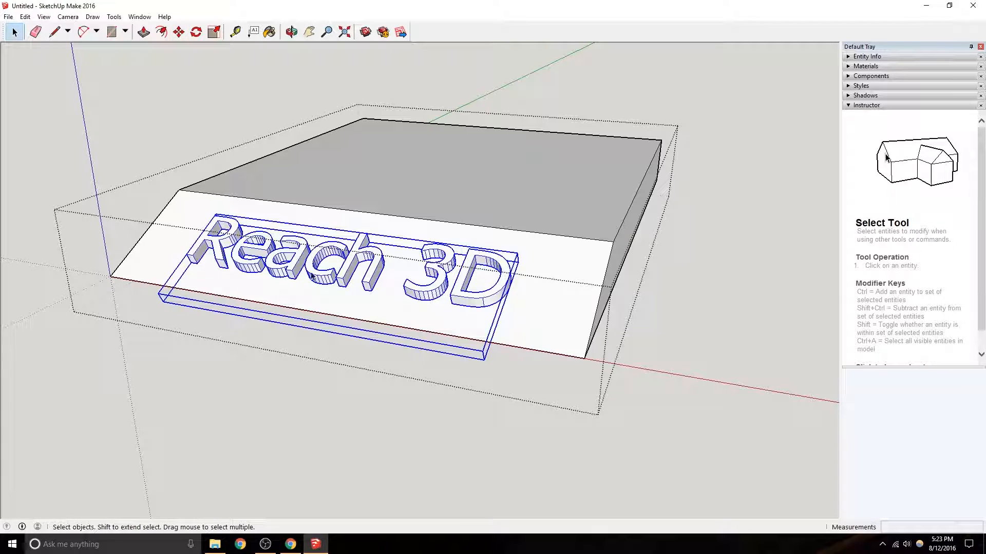
{"action": "double_click", "coordinate": [340, 252]}
{"action": "left_click", "coordinate": [339, 255]}
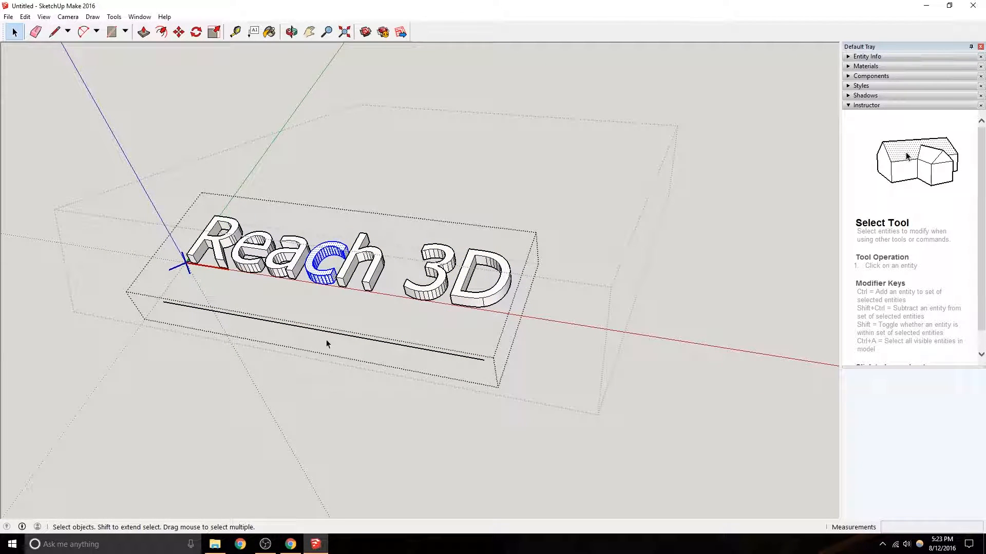
{"action": "left_click", "coordinate": [306, 327]}
{"action": "key", "text": "Delete"}
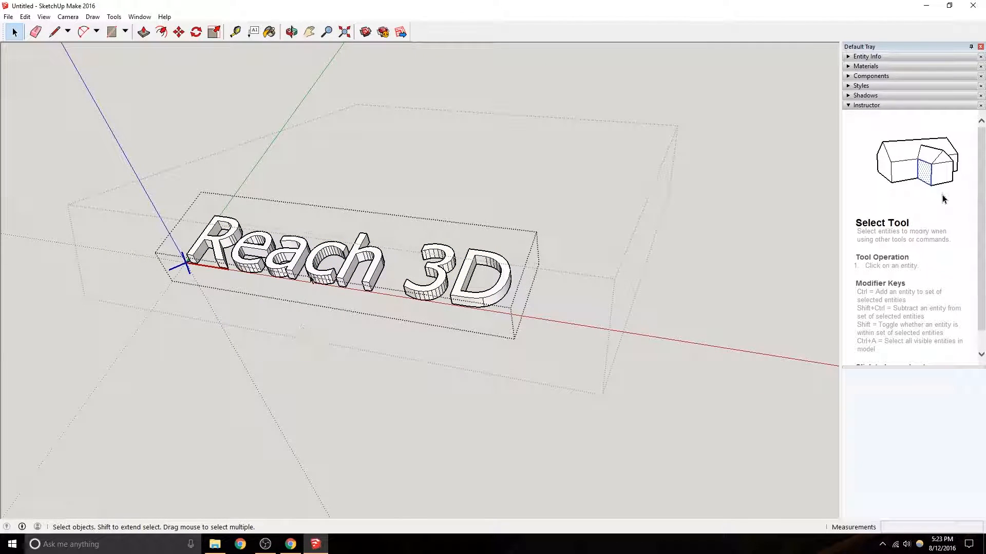
Inside the text component, select only the bottom faces and outlines of all the letters and copy them.
{"action": "left_click", "coordinate": [362, 371]}
{"action": "middle_click_drag", "start_coordinate": [449, 237], "coordinate": [279, 163]}
{"action": "scroll", "coordinate": [278, 163], "scroll_direction": "up", "scroll_amount": 5}
{"action": "left_click", "coordinate": [338, 273]}
{"action": "double_click", "coordinate": [382, 280]}
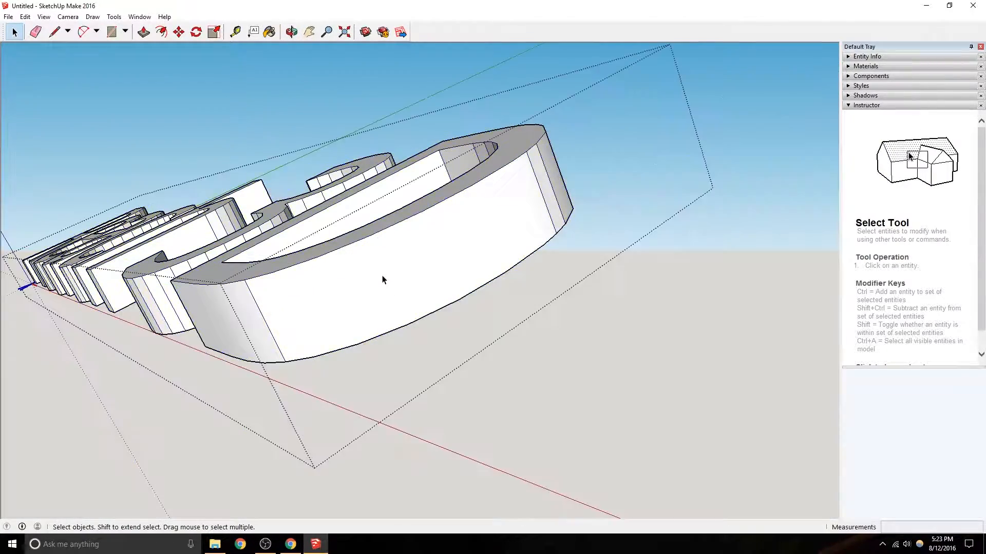
{"action": "middle_click_drag", "start_coordinate": [405, 279], "coordinate": [150, 191]}
{"action": "scroll", "coordinate": [380, 296], "scroll_direction": "down", "scroll_amount": 2}
{"action": "middle_click_drag", "start_coordinate": [383, 288], "coordinate": [452, 390]}
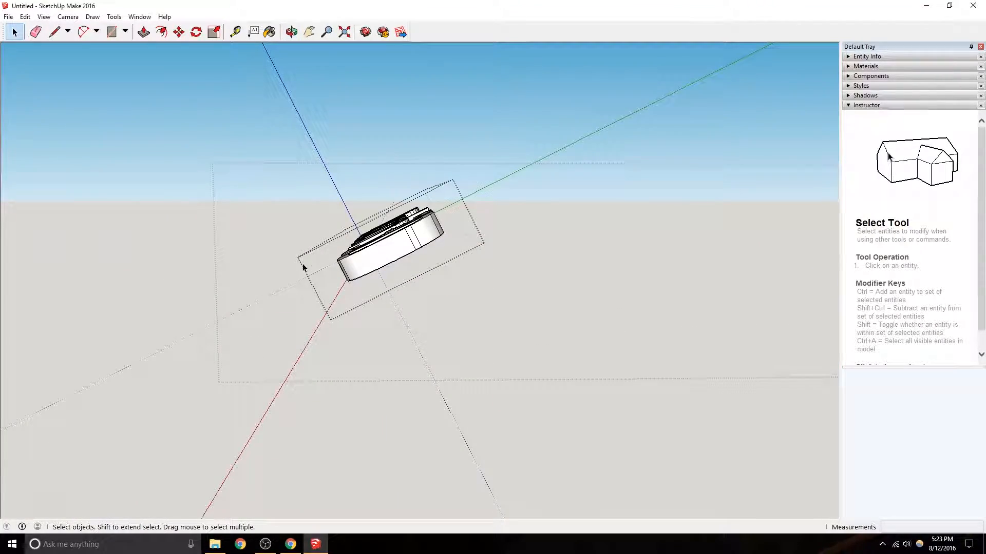
{"action": "middle_click_drag", "start_coordinate": [332, 256], "coordinate": [262, 202]}
{"action": "middle_click_drag", "start_coordinate": [498, 213], "coordinate": [548, 240]}
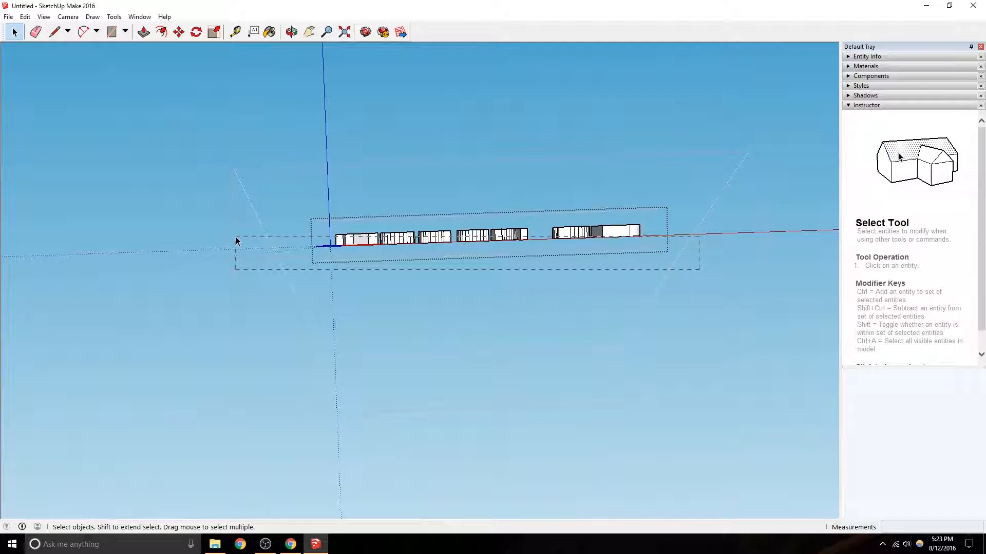
{"action": "middle_click_drag", "start_coordinate": [336, 150], "coordinate": [357, 134]}
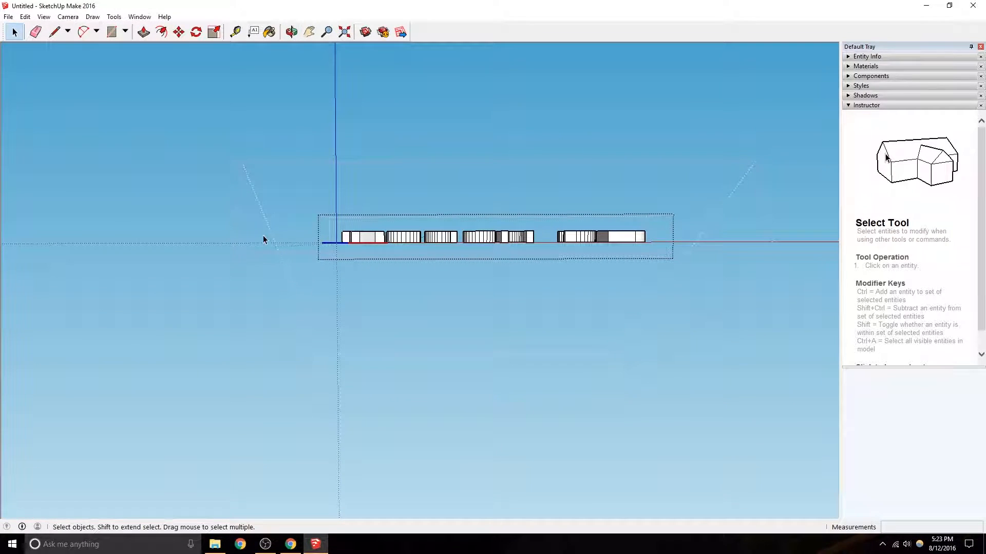
{"action": "left_click_drag", "start_coordinate": [278, 240], "coordinate": [733, 359]}
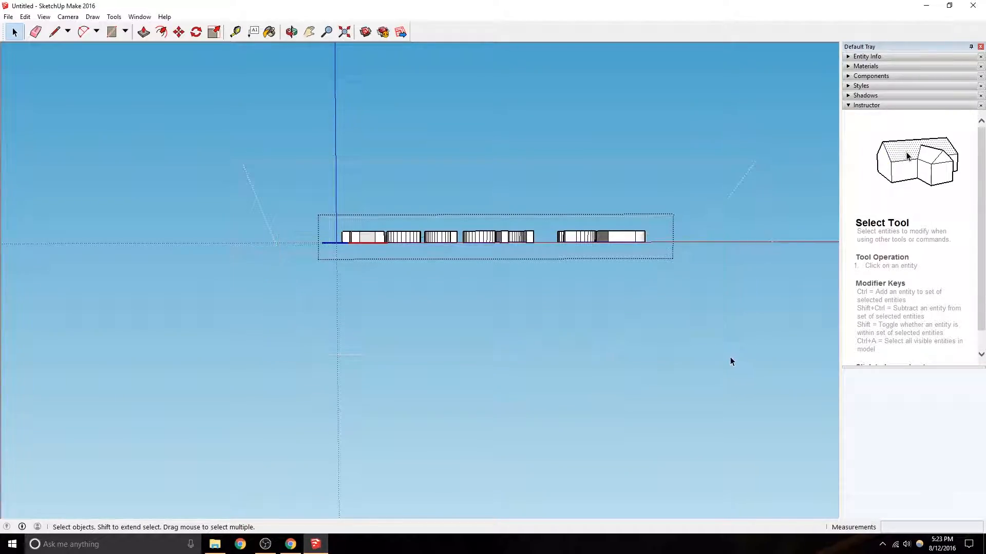
{"action": "middle_click_drag", "start_coordinate": [540, 240], "coordinate": [500, 328]}
{"action": "left_click", "coordinate": [24, 16]}
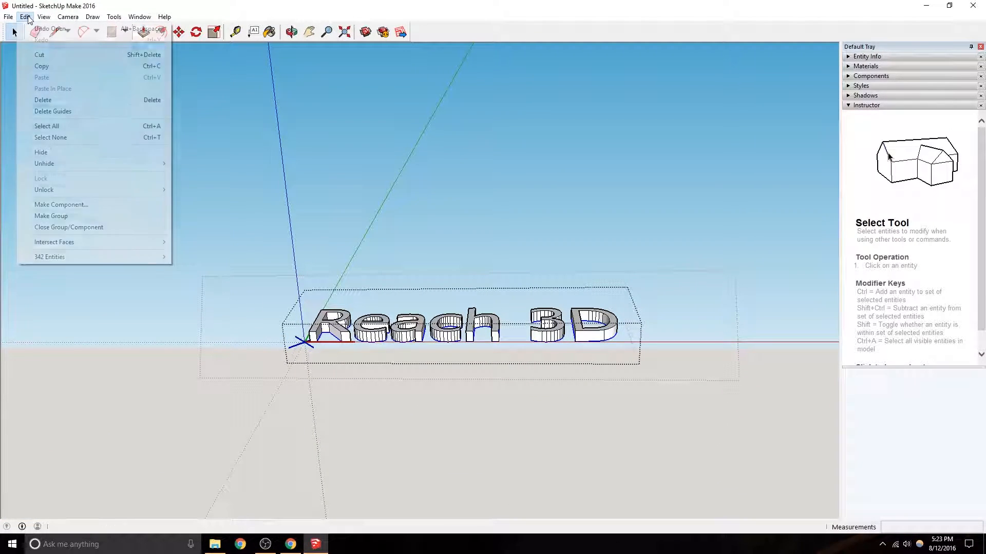
{"action": "left_click", "coordinate": [42, 66]}
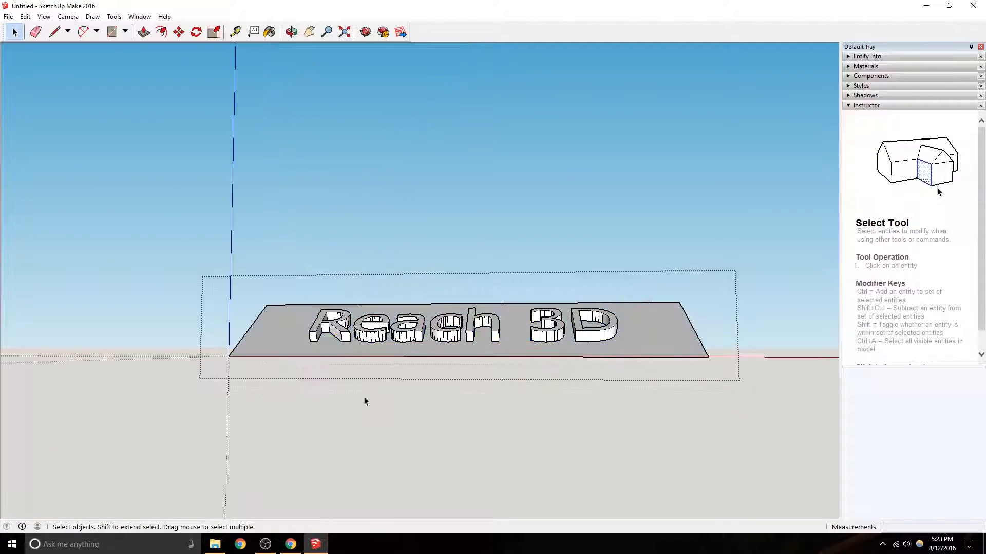
Paste the copied letter outlines in place on the slab's sloped front face.
{"action": "left_click", "coordinate": [487, 353]}
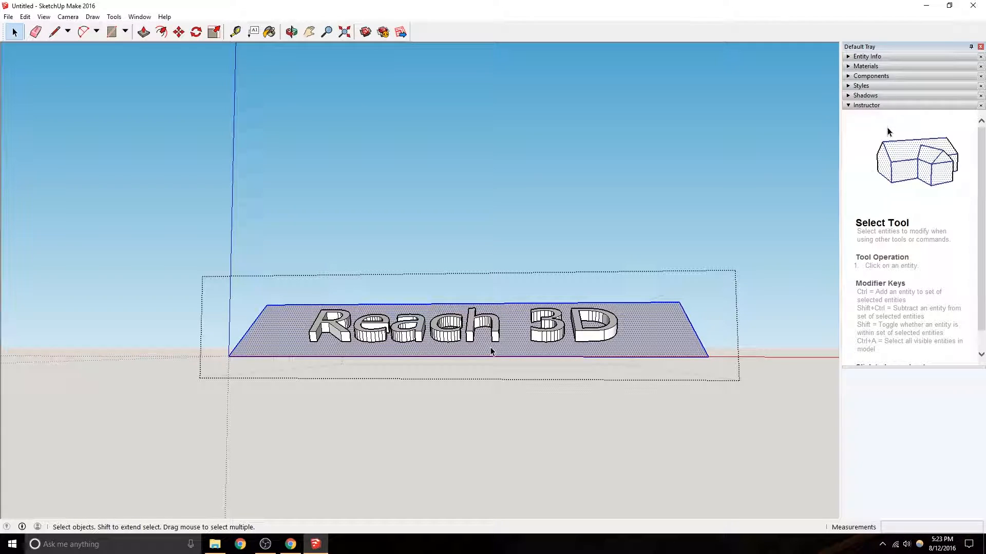
{"action": "left_click", "coordinate": [25, 17]}
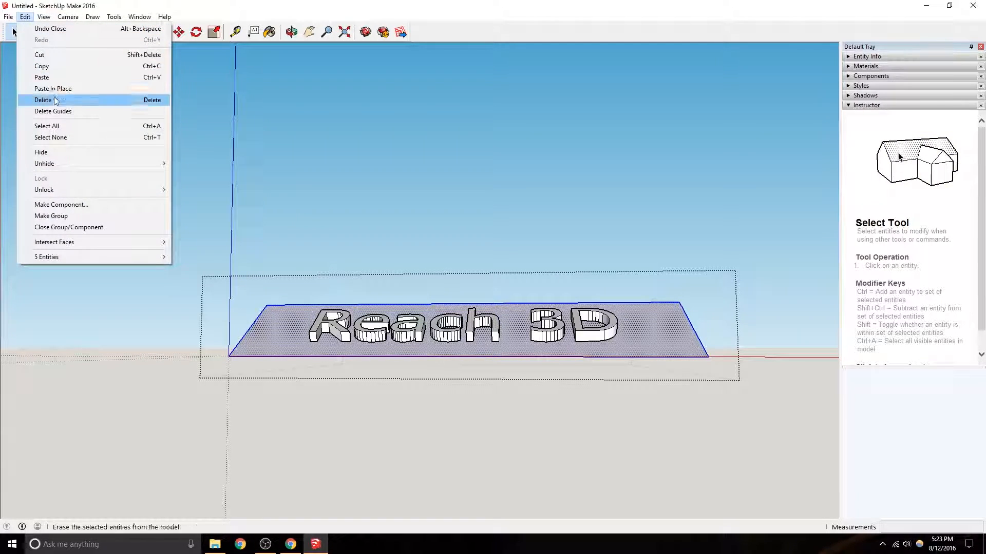
{"action": "left_click", "coordinate": [38, 88]}
From the slab's underside, delete the pasted face inside each letter outline of "Reach 3D".
{"action": "scroll", "coordinate": [498, 354], "scroll_direction": "up", "scroll_amount": 3}
{"action": "middle_click_drag", "start_coordinate": [519, 348], "coordinate": [304, 254]}
{"action": "scroll", "coordinate": [511, 433], "scroll_direction": "up", "scroll_amount": 2}
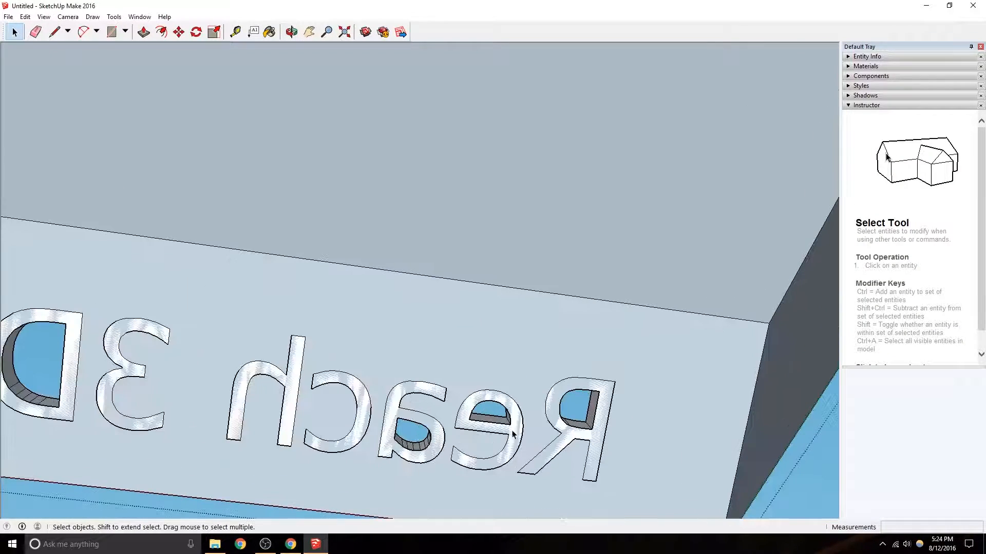
{"action": "left_click", "coordinate": [516, 440]}
{"action": "key", "text": "Delete"}
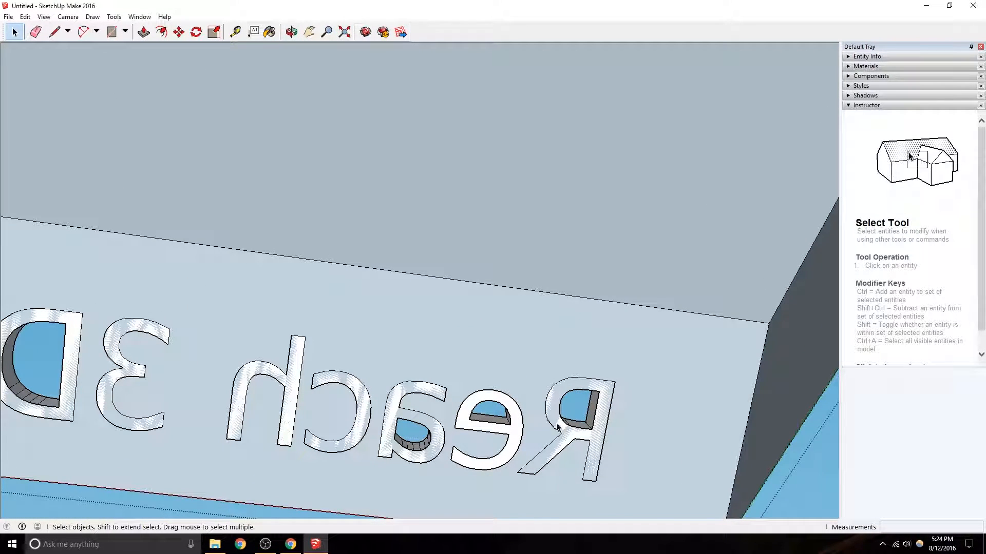
{"action": "left_click", "coordinate": [563, 429]}
{"action": "key", "text": "Delete"}
{"action": "left_click", "coordinate": [406, 421]}
{"action": "key", "text": "Delete"}
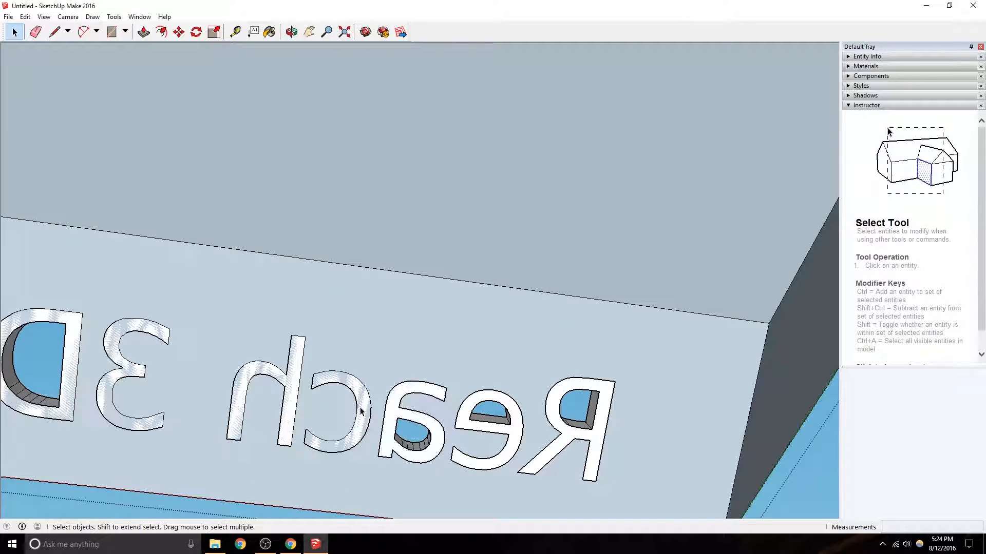
{"action": "left_click", "coordinate": [363, 411]}
{"action": "key", "text": "Delete"}
{"action": "left_click", "coordinate": [288, 390]}
{"action": "key", "text": "Delete"}
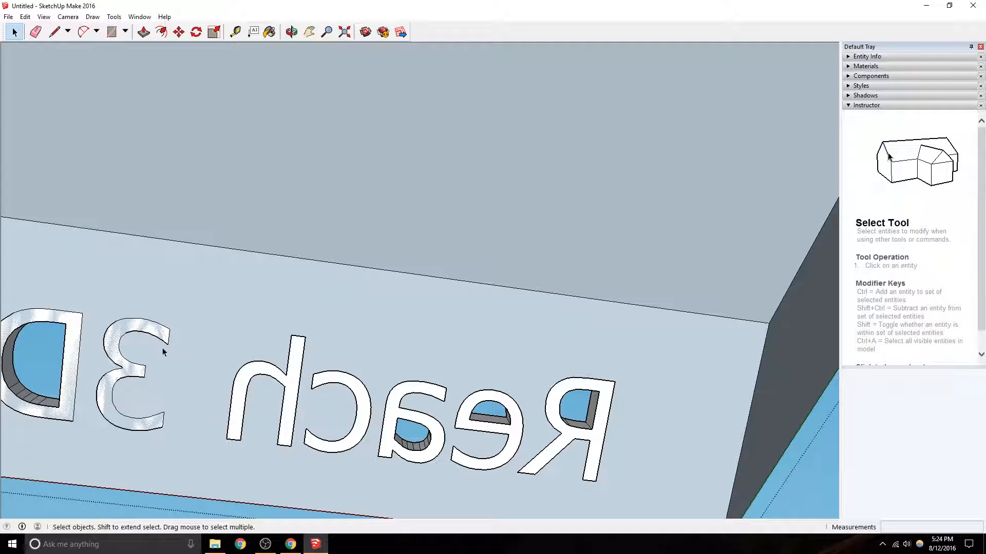
{"action": "left_click", "coordinate": [115, 356]}
{"action": "key", "text": "Delete"}
{"action": "left_click", "coordinate": [75, 345]}
{"action": "key", "text": "Delete"}
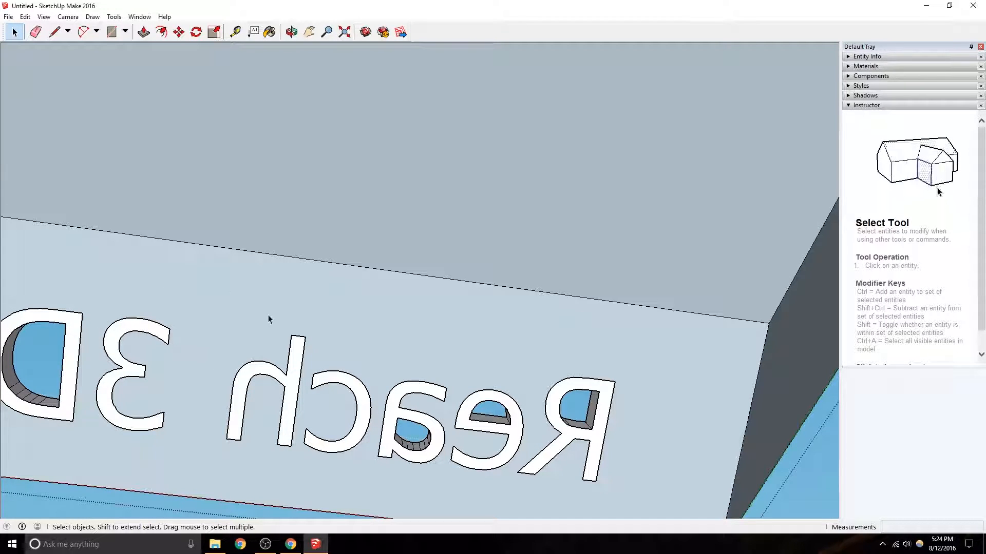
Open the text component and delete the bottom face of every letter so the lettering is open into the slab.
{"action": "double_click", "coordinate": [291, 385]}
{"action": "triple_click", "coordinate": [292, 385]}
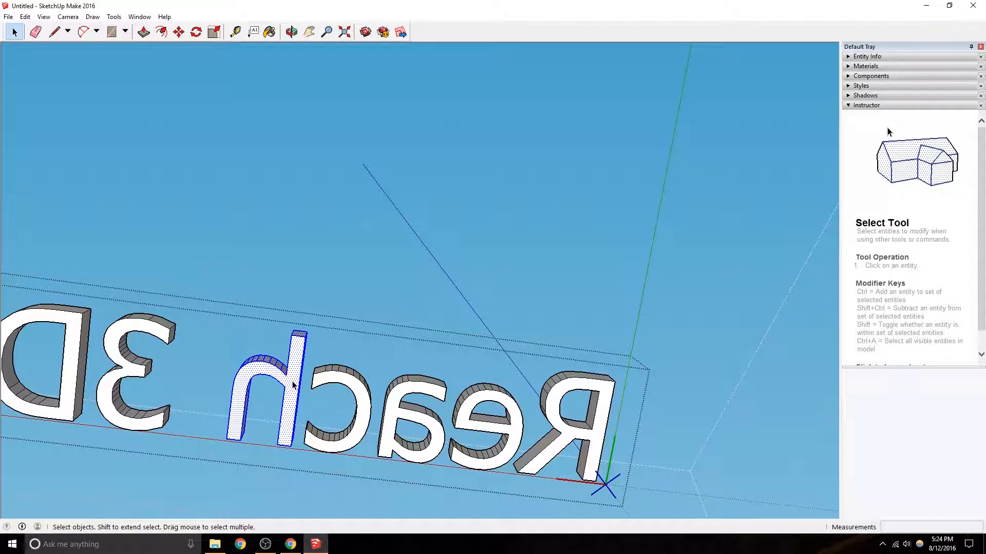
{"action": "key", "text": "Delete"}
{"action": "left_click", "coordinate": [340, 377]}
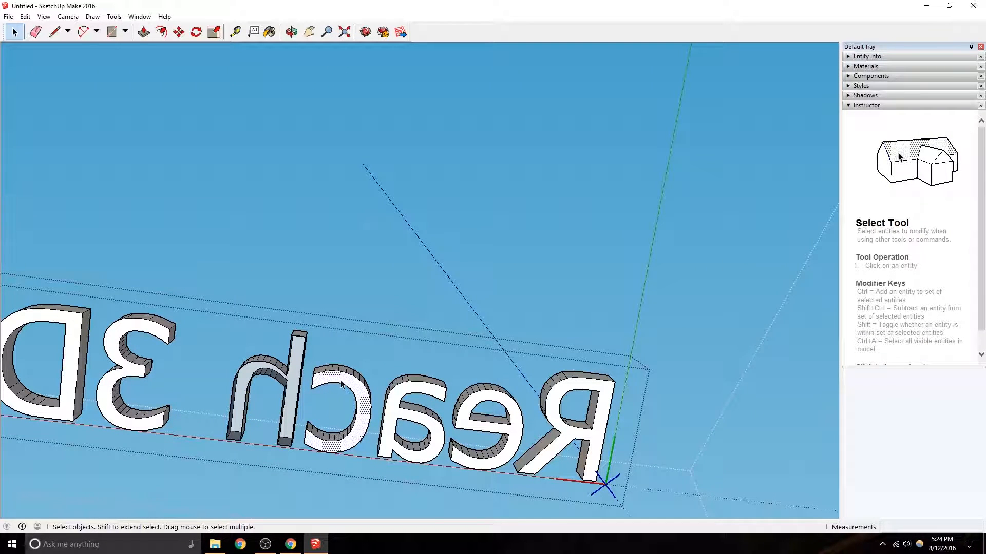
{"action": "key", "text": "Delete"}
{"action": "left_click", "coordinate": [408, 413]}
{"action": "key", "text": "Delete"}
{"action": "left_click", "coordinate": [487, 426]}
{"action": "key", "text": "Delete"}
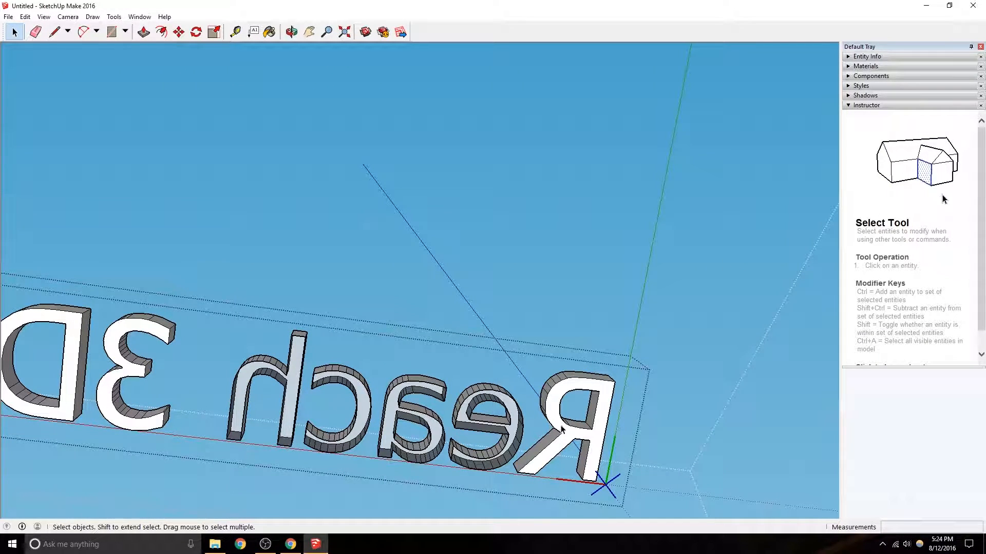
{"action": "left_click", "coordinate": [562, 433]}
{"action": "key", "text": "Delete"}
{"action": "left_click", "coordinate": [125, 360]}
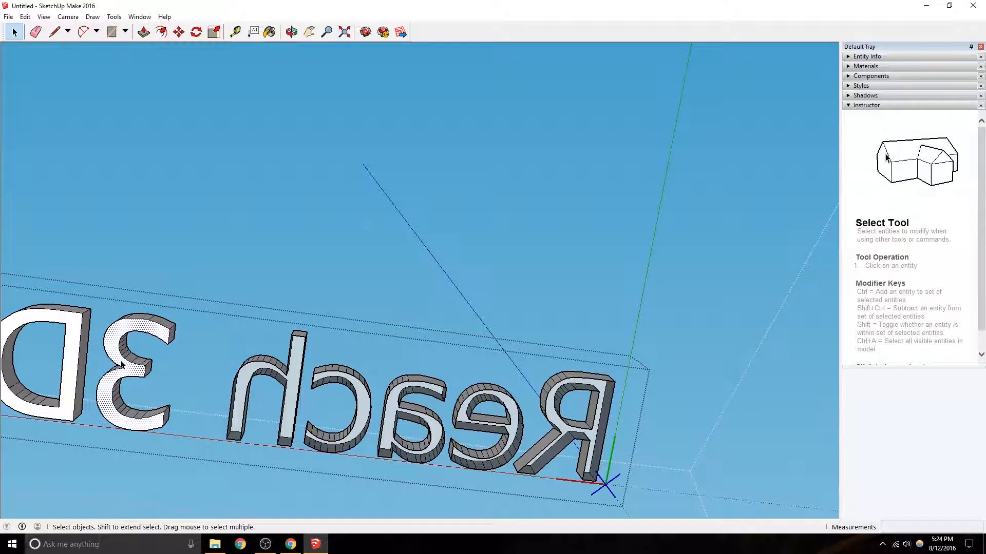
{"action": "key", "text": "Delete"}
{"action": "left_click", "coordinate": [36, 359]}
{"action": "key", "text": "Delete"}
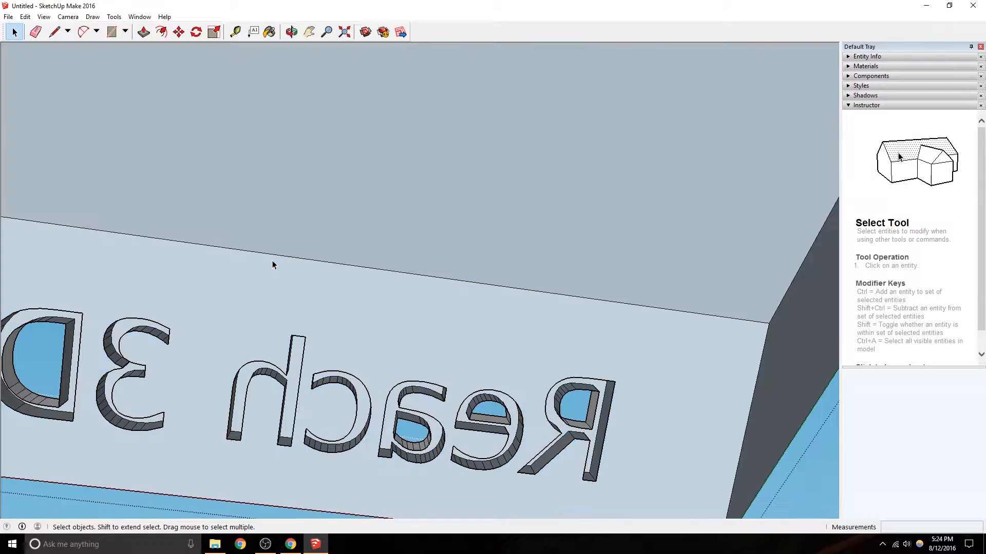
Draw a line about 4.92 mm long across the inner opening of the D to fill it with a face.
{"action": "scroll", "coordinate": [255, 385], "scroll_direction": "down", "scroll_amount": 1}
{"action": "middle_click_drag", "start_coordinate": [254, 385], "coordinate": [193, 121]}
{"action": "left_click", "coordinate": [55, 31]}
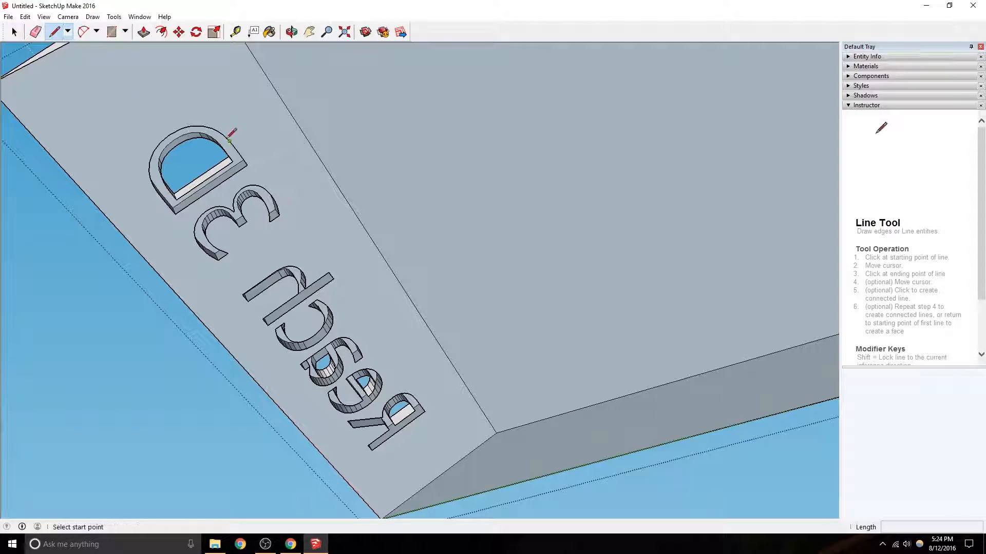
{"action": "left_click", "coordinate": [177, 144]}
{"action": "left_click", "coordinate": [204, 181]}
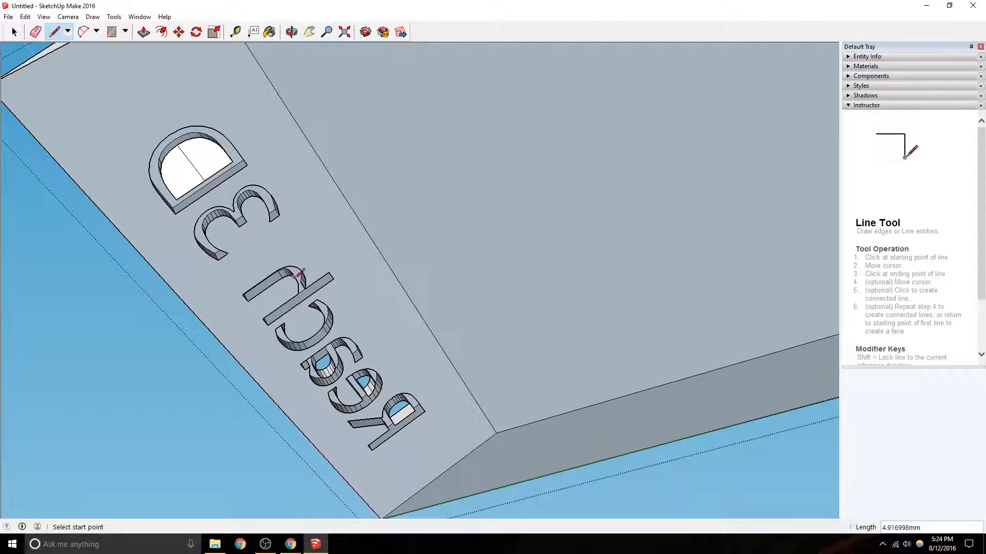
Retrace one edge of the inner openings of the a, e and R to fill each with a face.
{"action": "scroll", "coordinate": [343, 371], "scroll_direction": "up", "scroll_amount": 3}
{"action": "middle_click_drag", "start_coordinate": [343, 371], "coordinate": [290, 388]}
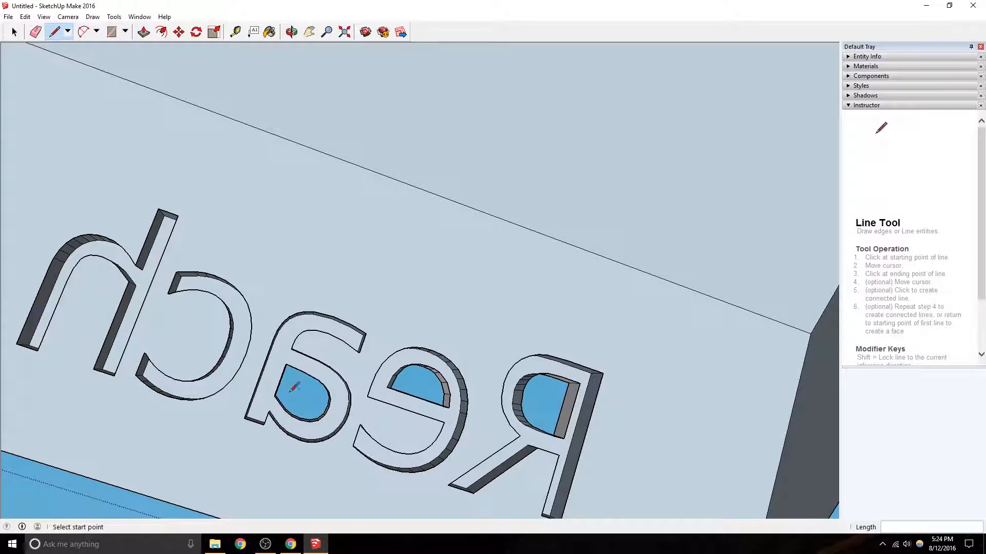
{"action": "left_click", "coordinate": [285, 364]}
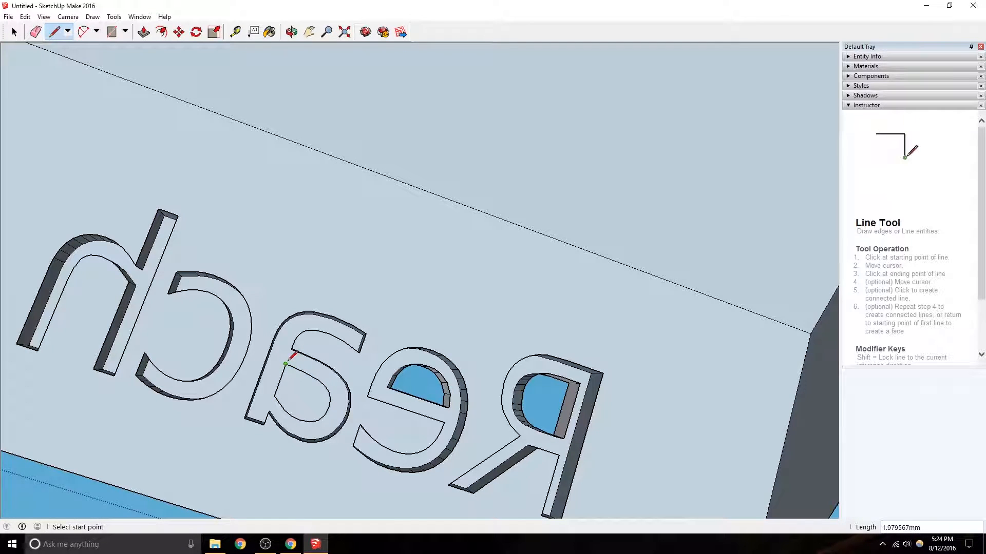
{"action": "middle_click_drag", "start_coordinate": [299, 364], "coordinate": [418, 407]}
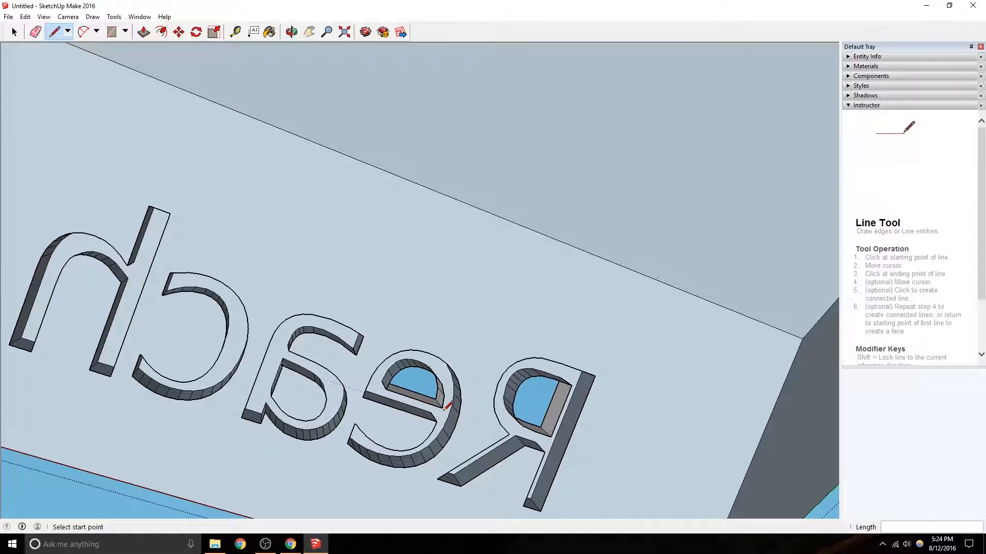
{"action": "left_click", "coordinate": [385, 389]}
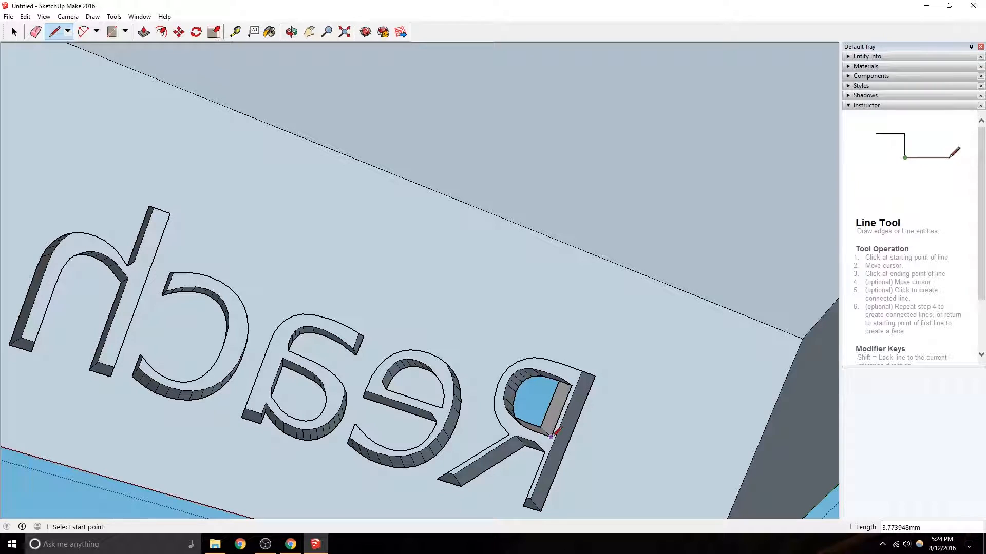
{"action": "left_click", "coordinate": [574, 382]}
{"action": "middle_click_drag", "start_coordinate": [574, 382], "coordinate": [103, 231]}
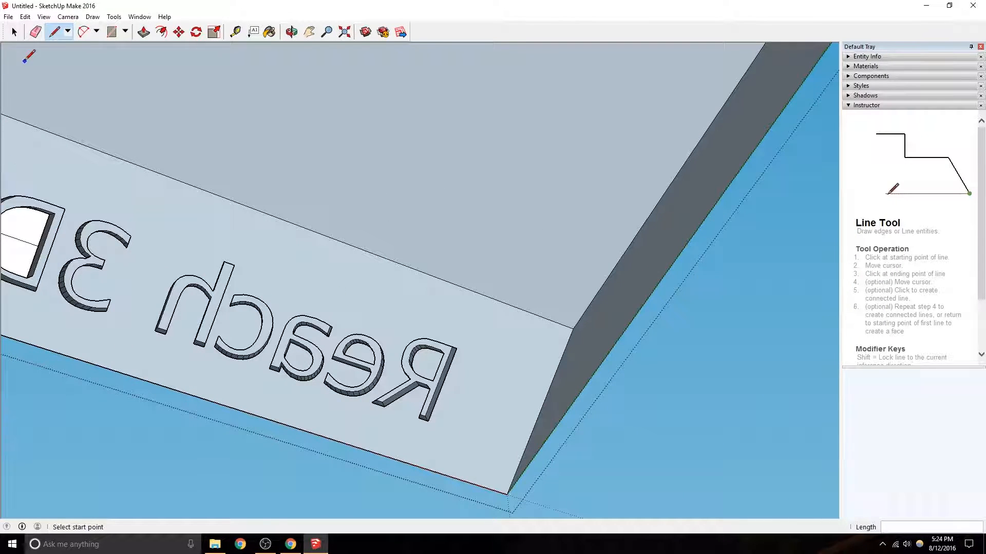
Erase the dividing line across the D's inner opening and reverse the orientation of its face.
{"action": "left_click", "coordinate": [36, 34]}
{"action": "scroll", "coordinate": [37, 234], "scroll_direction": "up", "scroll_amount": 3}
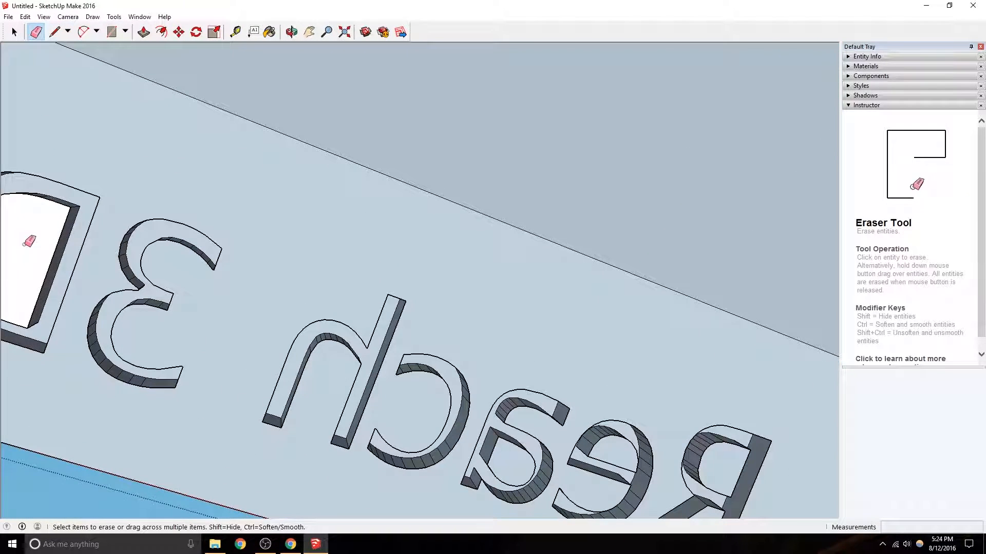
{"action": "right_click", "coordinate": [34, 238]}
{"action": "left_click", "coordinate": [67, 347]}
Explode the "Reach 3D" text component on the sloped face.
{"action": "scroll", "coordinate": [381, 257], "scroll_direction": "down", "scroll_amount": 3}
{"action": "middle_click_drag", "start_coordinate": [381, 258], "coordinate": [614, 330]}
{"action": "scroll", "coordinate": [735, 389], "scroll_direction": "up", "scroll_amount": 3}
{"action": "mouse_move", "coordinate": [725, 351]}
{"action": "middle_mouse_down", "text": "shift"}
{"action": "mouse_move", "coordinate": [486, 336]}
{"action": "mouse_move", "coordinate": [449, 315]}
{"action": "middle_mouse_up", "text": "shift"}
{"action": "left_click", "coordinate": [14, 32]}
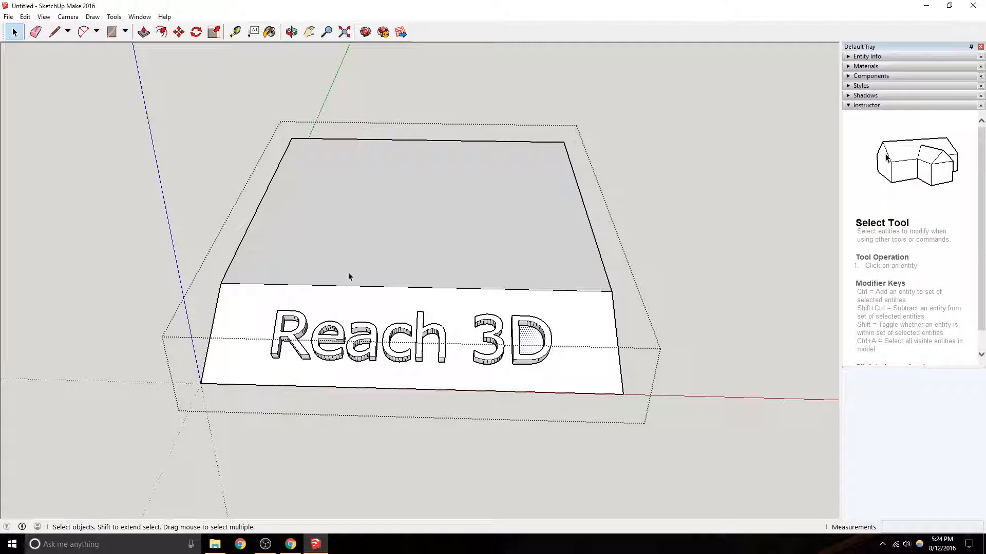
{"action": "left_click", "coordinate": [428, 333]}
{"action": "right_click", "coordinate": [424, 337]}
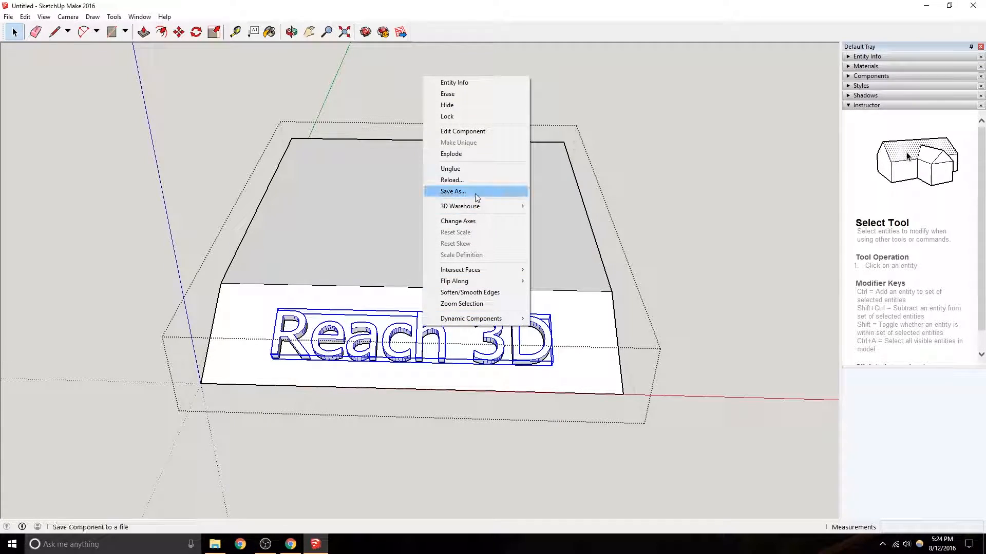
{"action": "left_click", "coordinate": [472, 154]}
Move the exploded "Reach 3D" text geometry toward the slab so it partly sinks into the sloped front face.
{"action": "middle_click_drag", "start_coordinate": [488, 308], "coordinate": [420, 257]}
{"action": "left_click_drag", "start_coordinate": [207, 125], "coordinate": [607, 228]}
{"action": "left_click", "coordinate": [178, 32]}
{"action": "middle_click_drag", "start_coordinate": [308, 257], "coordinate": [249, 305]}
{"action": "scroll", "coordinate": [236, 290], "scroll_direction": "up", "scroll_amount": 2}
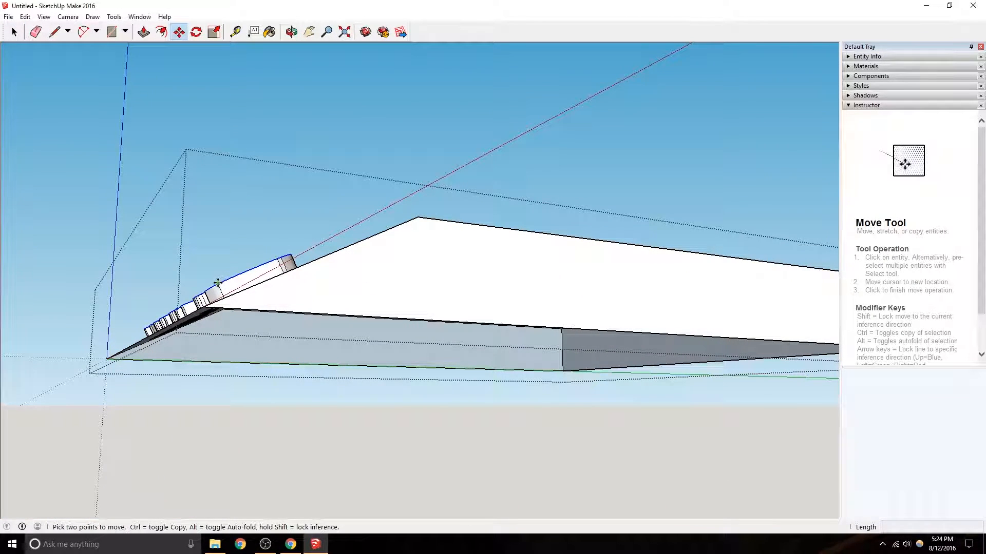
{"action": "left_click", "coordinate": [215, 285]}
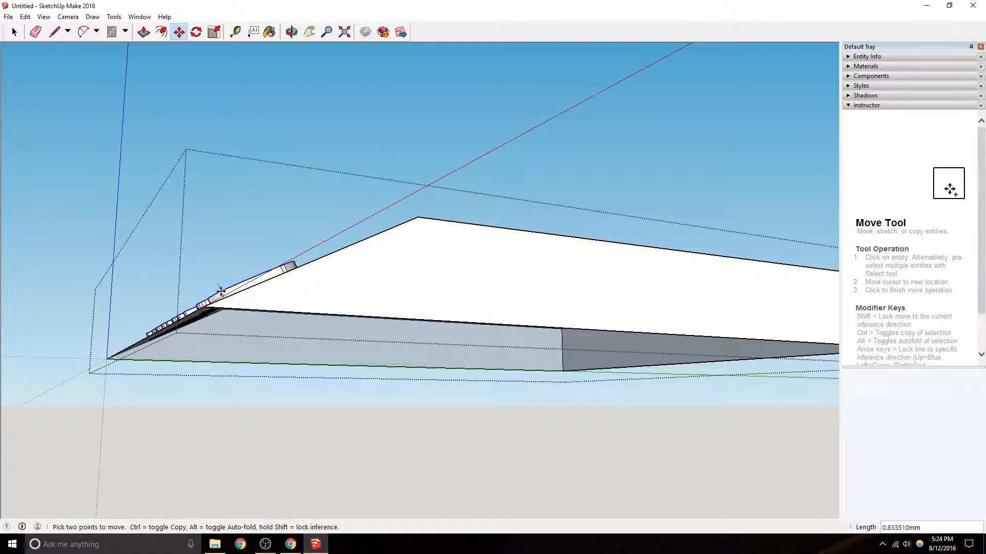
{"action": "key", "text": "Return"}
Retrace one bottom side edge of the slab with a line to close the open underside with a face.
{"action": "scroll", "coordinate": [215, 295], "scroll_direction": "up", "scroll_amount": 5}
{"action": "middle_click_drag", "start_coordinate": [211, 301], "coordinate": [505, 420]}
{"action": "scroll", "coordinate": [500, 390], "scroll_direction": "down", "scroll_amount": 5}
{"action": "scroll", "coordinate": [450, 368], "scroll_direction": "down", "scroll_amount": 1}
{"action": "middle_click_drag", "start_coordinate": [241, 208], "coordinate": [319, 128]}
{"action": "left_click", "coordinate": [54, 32]}
{"action": "left_click", "coordinate": [79, 265]}
{"action": "left_click", "coordinate": [241, 369]}
Extrude the slab's underside face 2 mm downward with Push/Pull.
{"action": "middle_click_drag", "start_coordinate": [325, 341], "coordinate": [234, 249]}
{"action": "key", "text": "p"}
{"action": "left_click", "coordinate": [233, 249]}
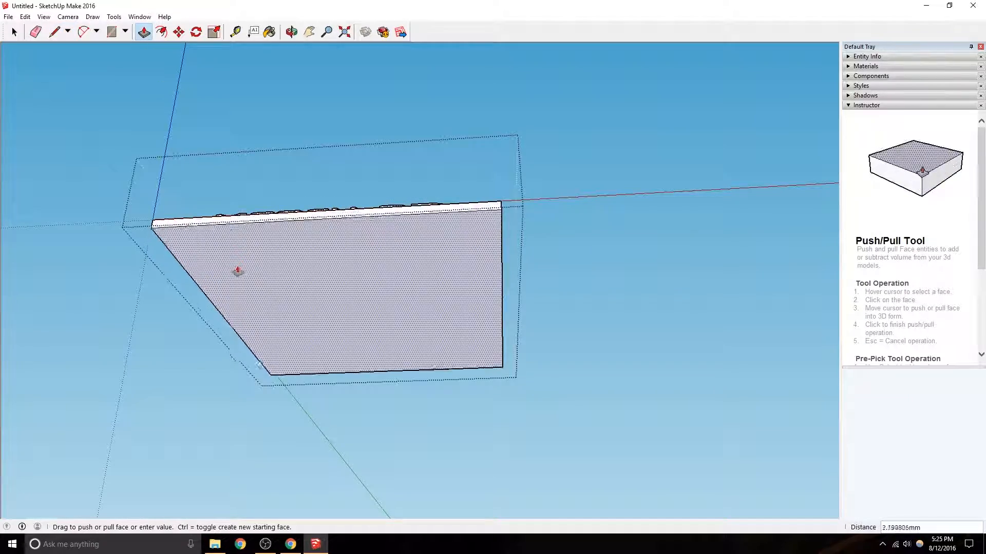
{"action": "key", "text": "Return"}
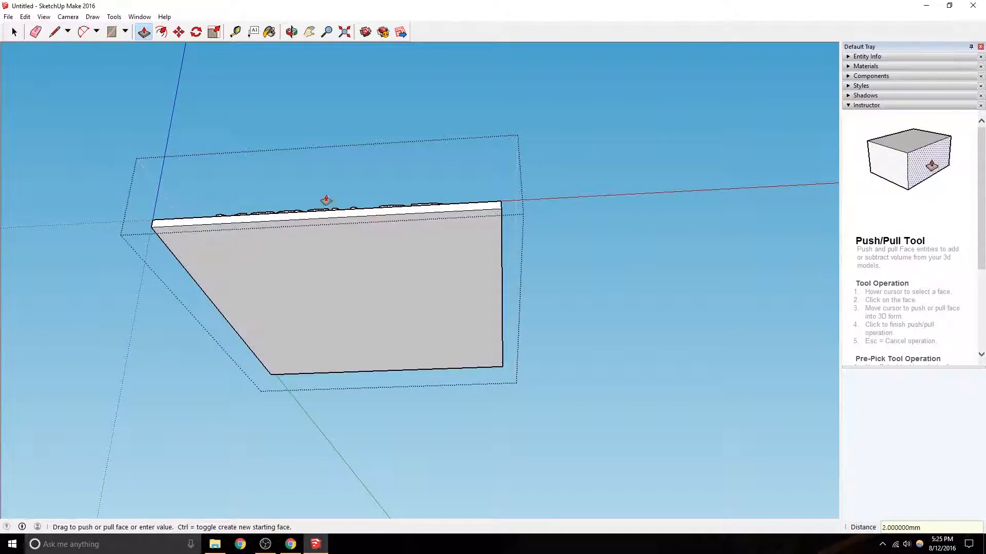
Try to move one top side edge of the slab inward along the red axis.
{"action": "middle_click_drag", "start_coordinate": [317, 200], "coordinate": [323, 467]}
{"action": "middle_click_drag", "start_coordinate": [432, 361], "coordinate": [147, 116]}
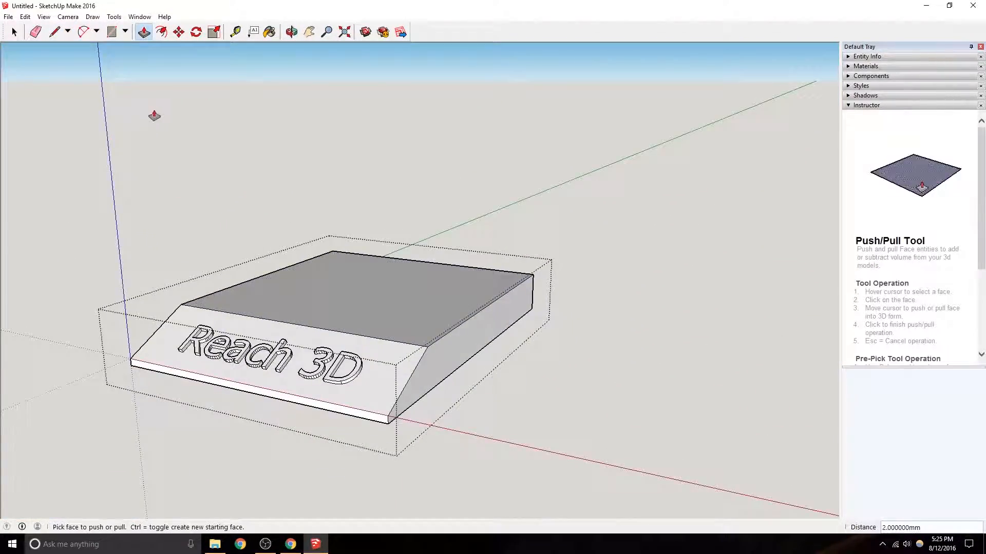
{"action": "left_click", "coordinate": [178, 31]}
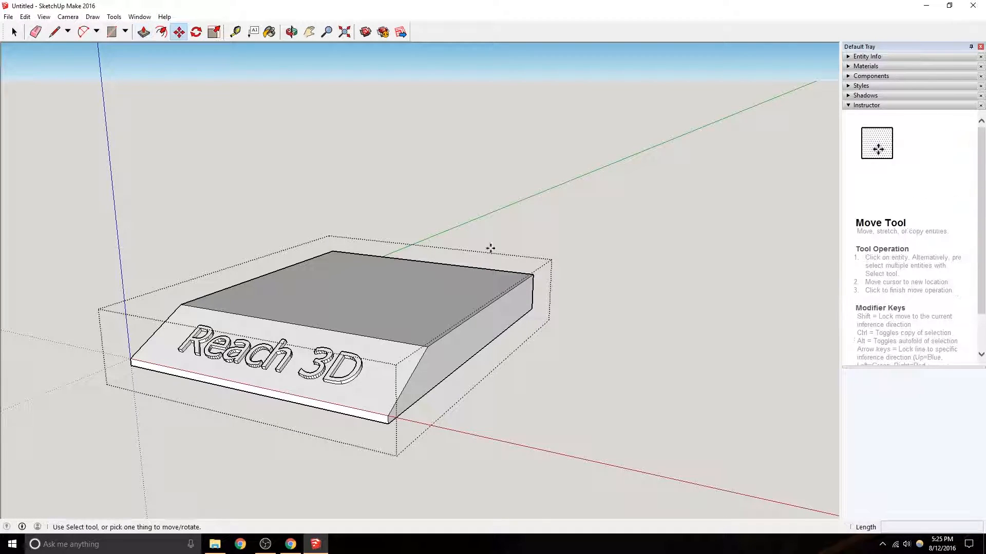
{"action": "left_click", "coordinate": [489, 306]}
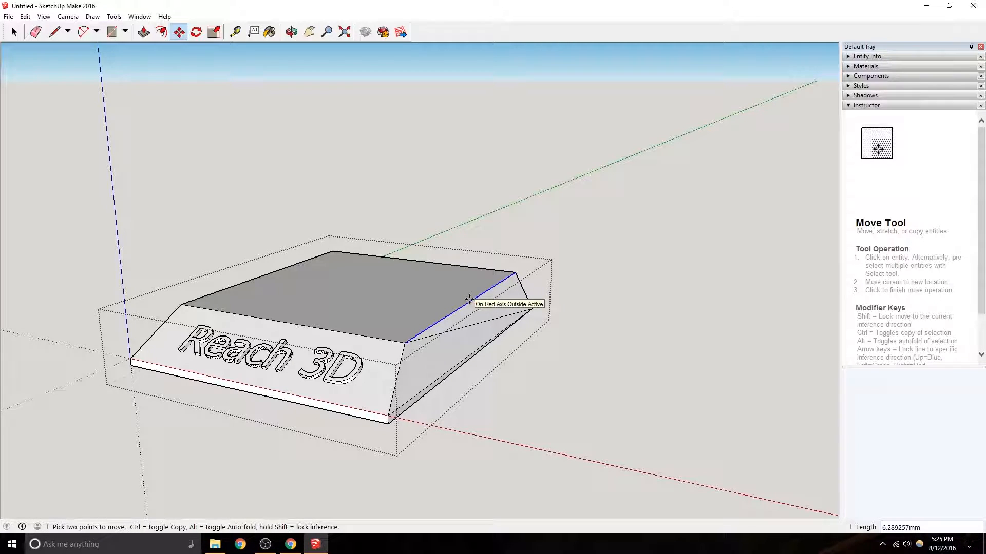
{"action": "left_click", "coordinate": [467, 294]}
Draw lines along the slab's sides and back where the original slab meets the 2 mm extrusion.
{"action": "left_click", "coordinate": [54, 32]}
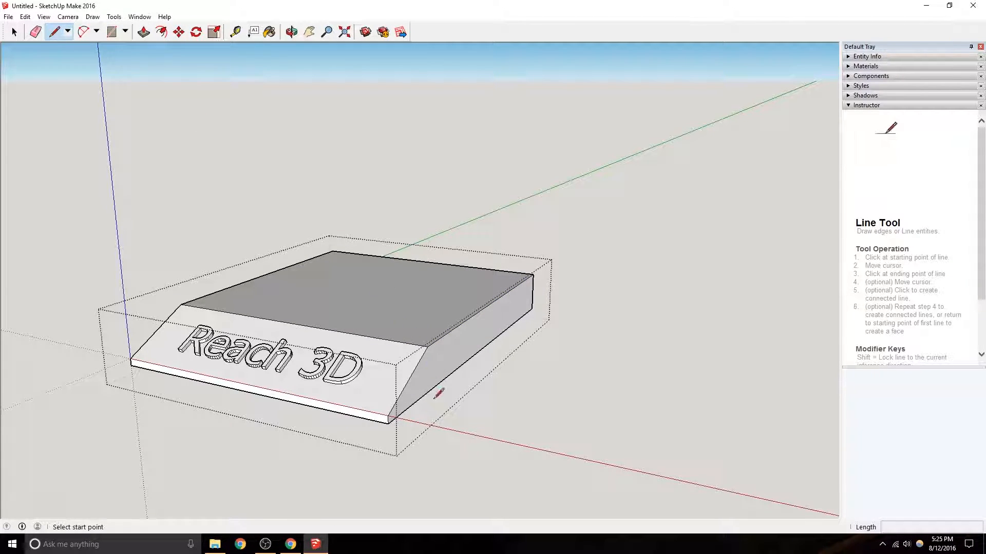
{"action": "left_click", "coordinate": [388, 415]}
{"action": "middle_click_drag", "start_coordinate": [261, 243], "coordinate": [436, 490]}
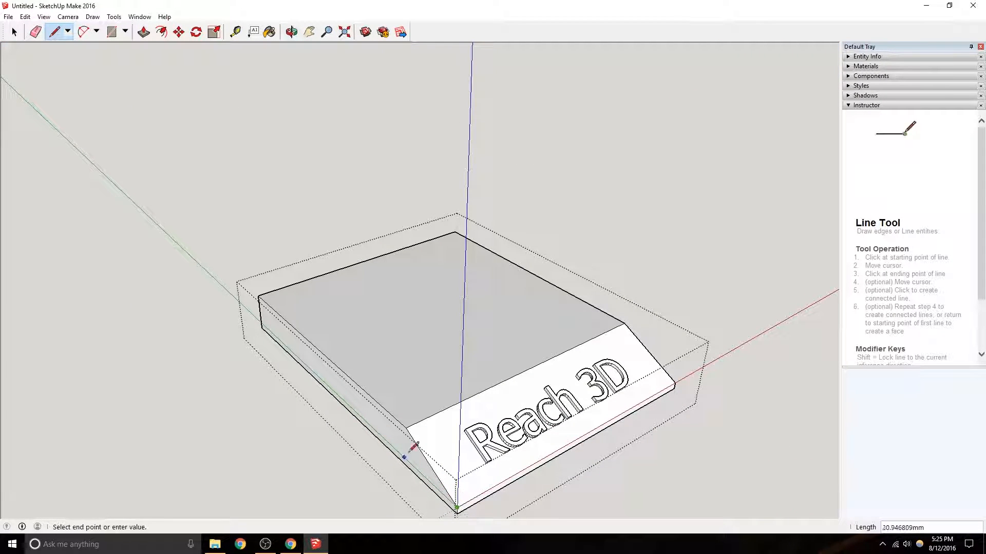
{"action": "left_click", "coordinate": [261, 322]}
{"action": "middle_click_drag", "start_coordinate": [285, 311], "coordinate": [10, 45]}
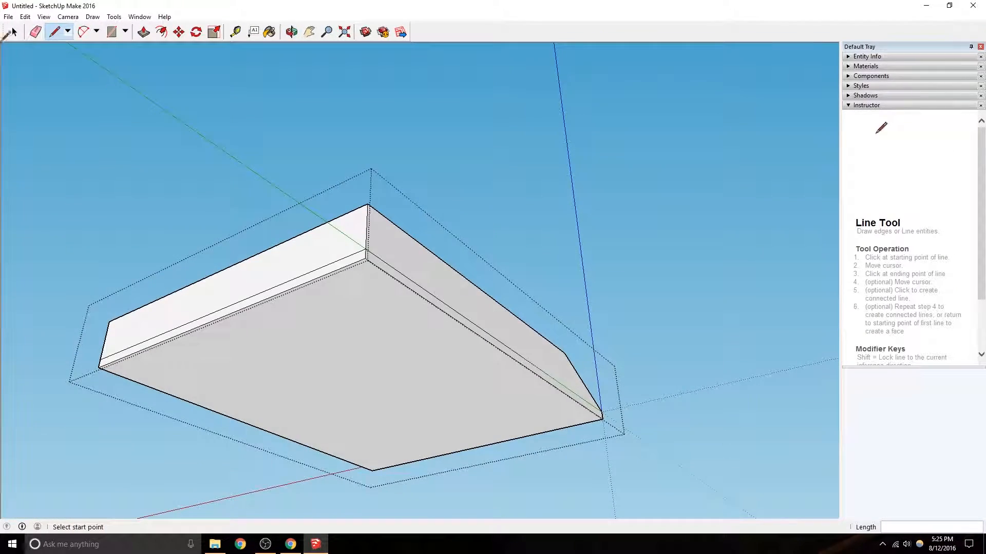
Delete the slab's bottom face and the redundant interior face 2 mm above it, hollowing the underside.
{"action": "left_click", "coordinate": [15, 34]}
{"action": "left_click", "coordinate": [293, 377]}
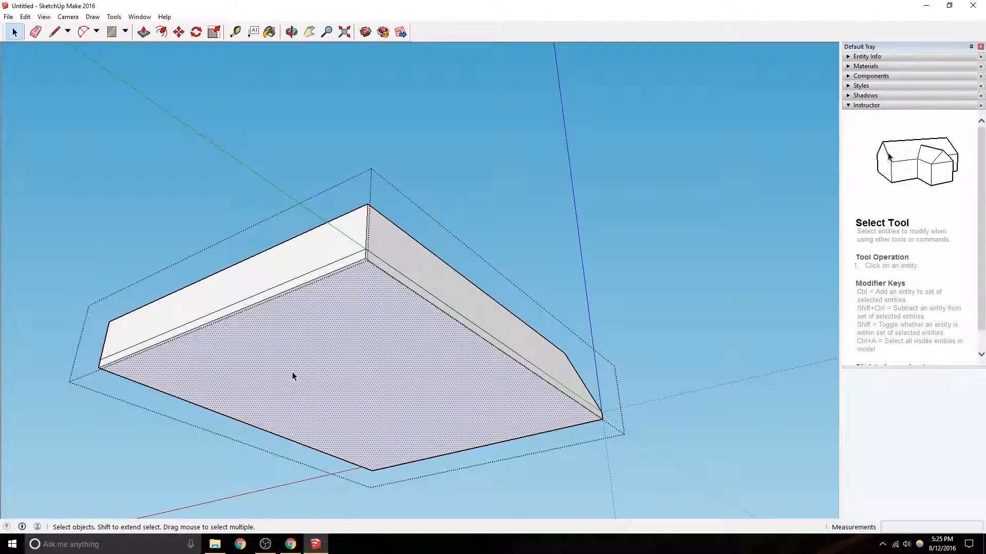
{"action": "middle_click_drag", "start_coordinate": [310, 372], "coordinate": [306, 396]}
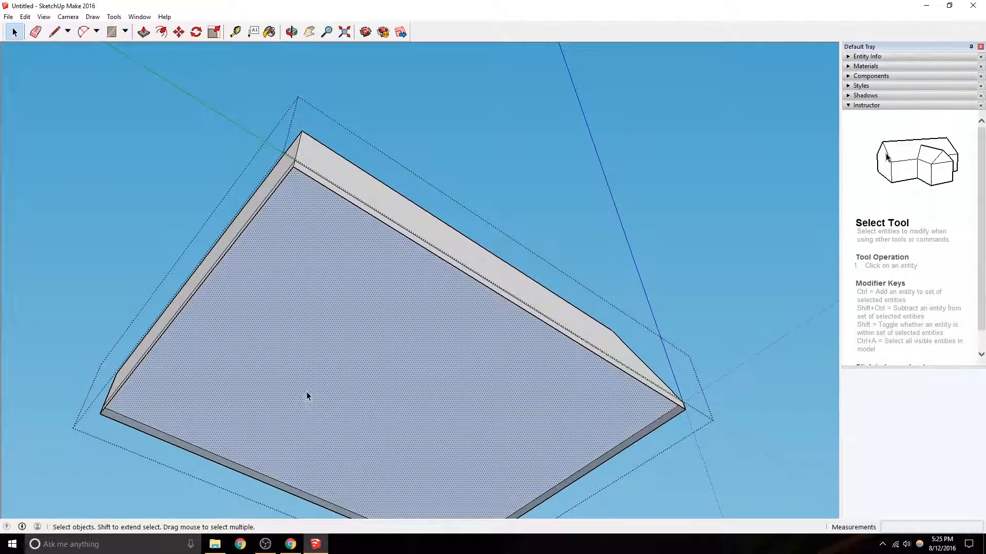
{"action": "key", "text": "Delete"}
{"action": "middle_click_drag", "start_coordinate": [387, 331], "coordinate": [463, 443]}
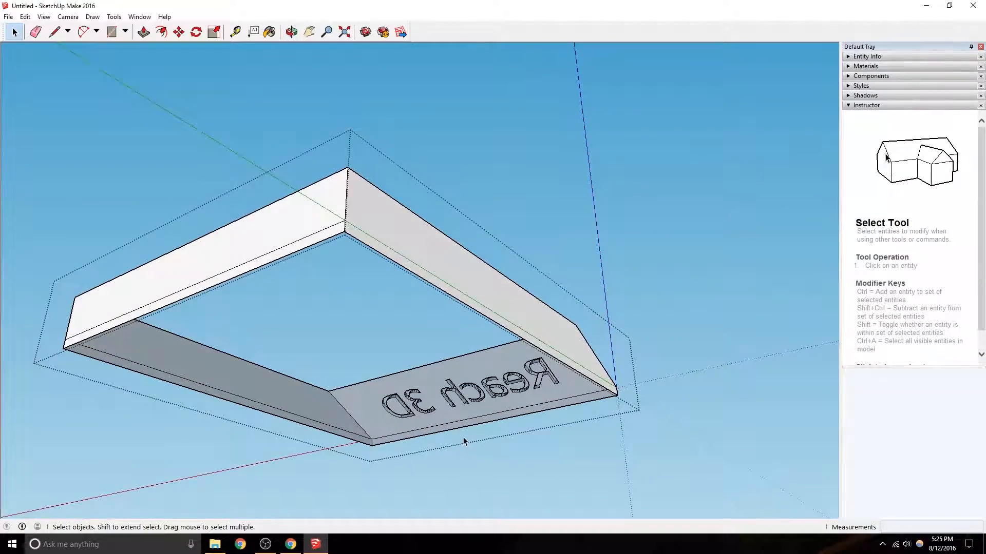
{"action": "key", "text": "ctrl+z"}
{"action": "middle_click_drag", "start_coordinate": [367, 359], "coordinate": [357, 423]}
{"action": "key", "text": "Delete"}
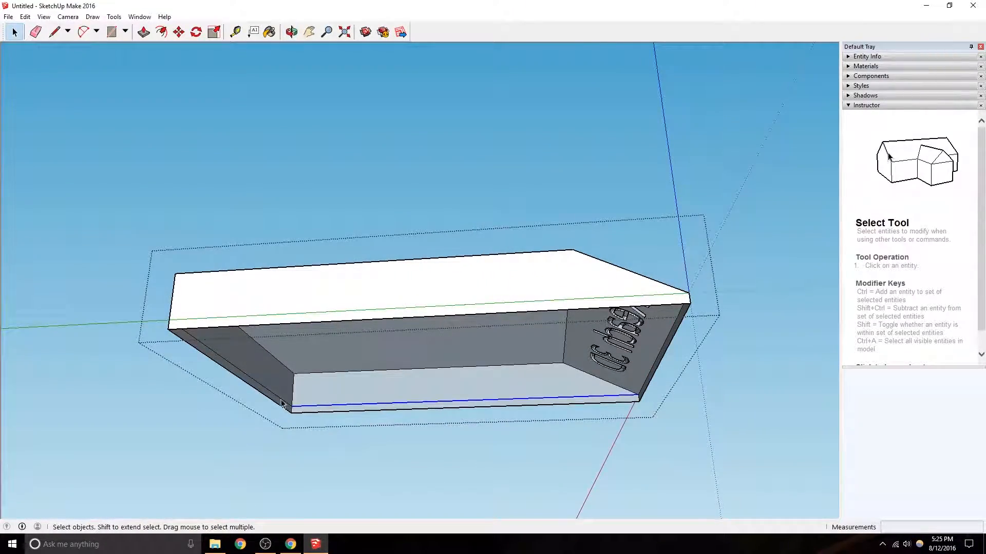
{"action": "middle_click_drag", "start_coordinate": [231, 376], "coordinate": [281, 371]}
{"action": "left_click", "coordinate": [54, 32]}
{"action": "middle_click_drag", "start_coordinate": [221, 365], "coordinate": [146, 98]}
{"action": "left_click", "coordinate": [178, 32]}
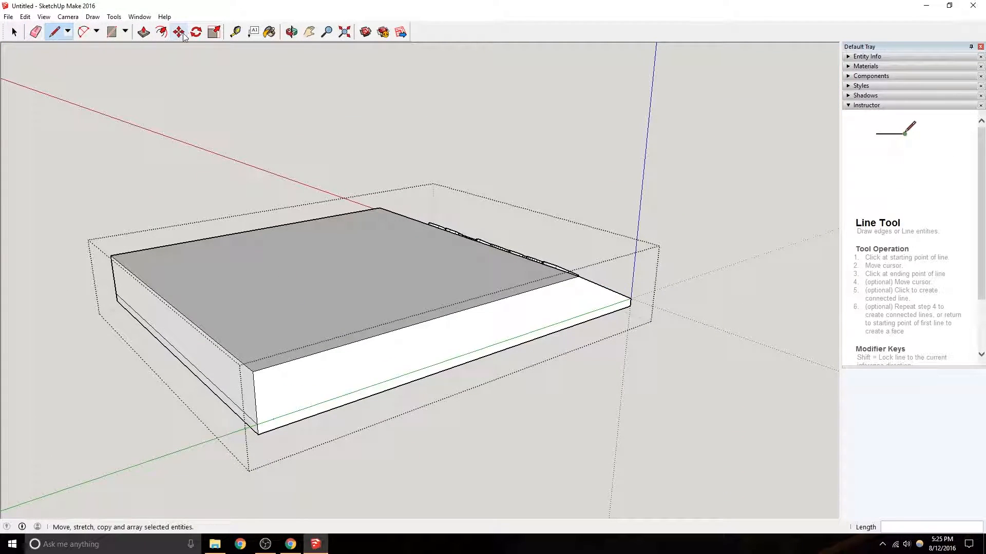
{"action": "left_click", "coordinate": [443, 315]}
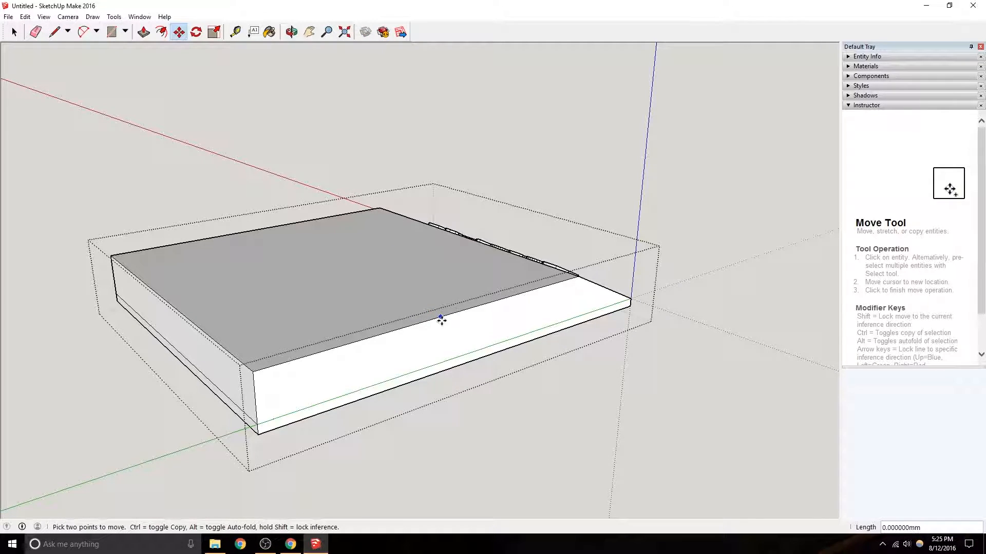
{"action": "key", "text": "Escape"}
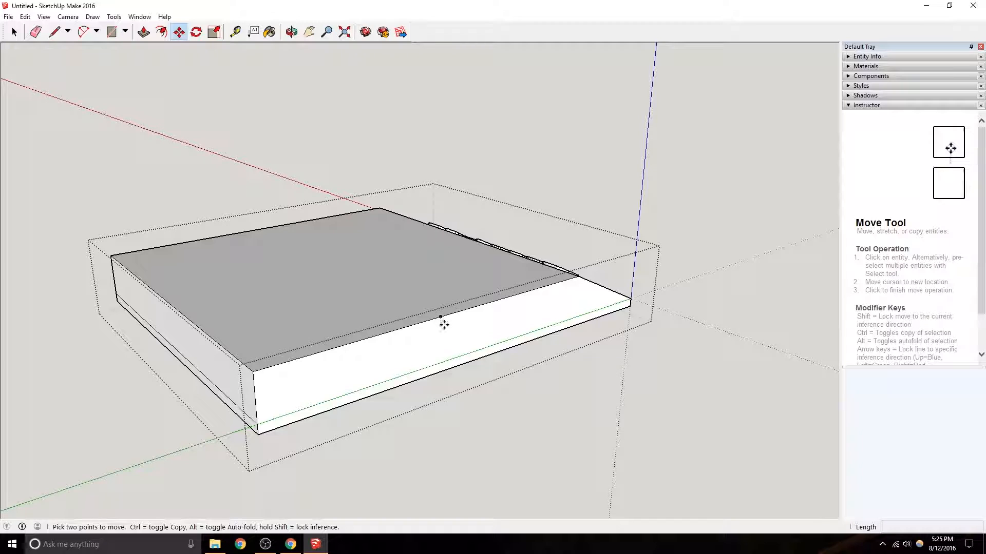
{"action": "left_click", "coordinate": [436, 315]}
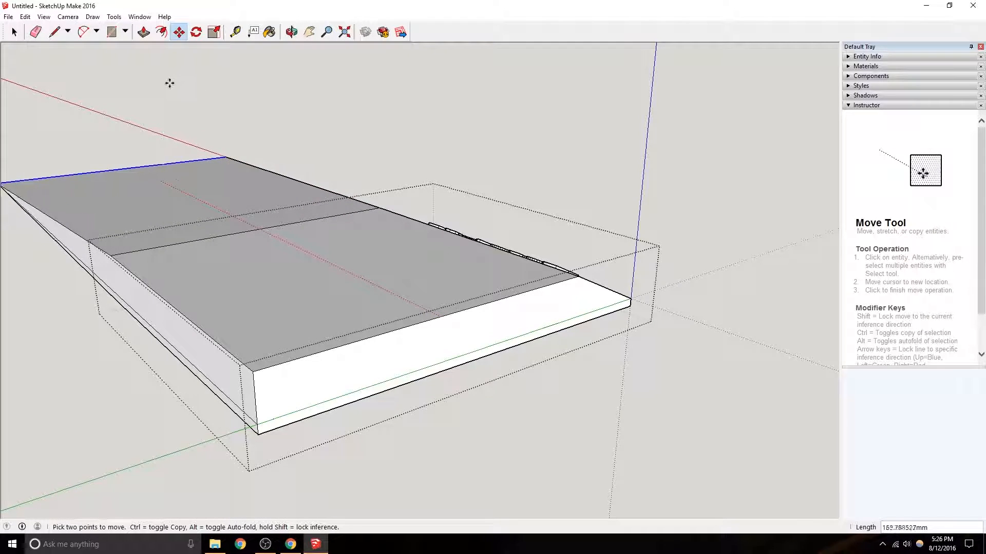
{"action": "middle_click_drag", "start_coordinate": [248, 223], "coordinate": [361, 282]}
{"action": "key", "text": "Escape"}
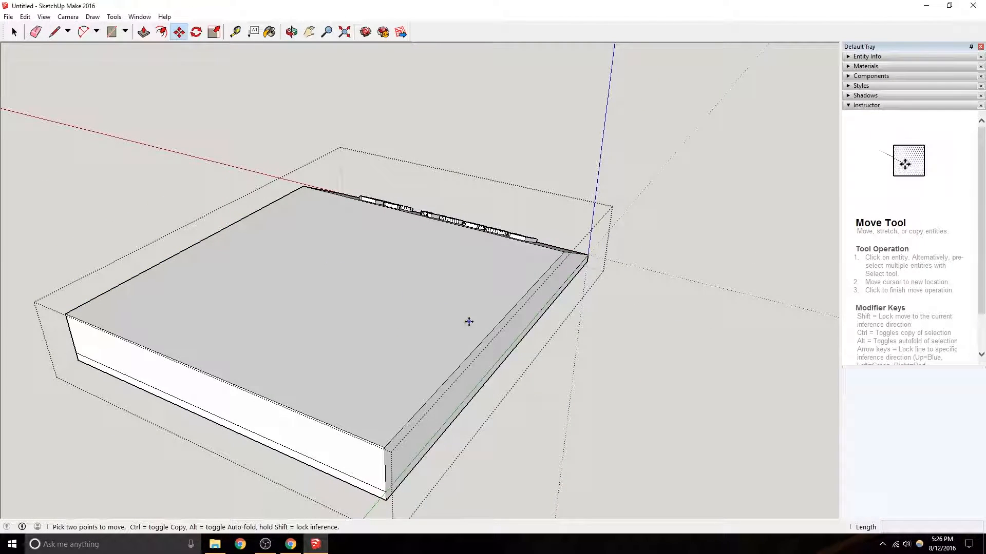
Move both top side edges of the slab 4 mm inward along the red axis and the top back edge inward along the green axis.
{"action": "left_click", "coordinate": [488, 334]}
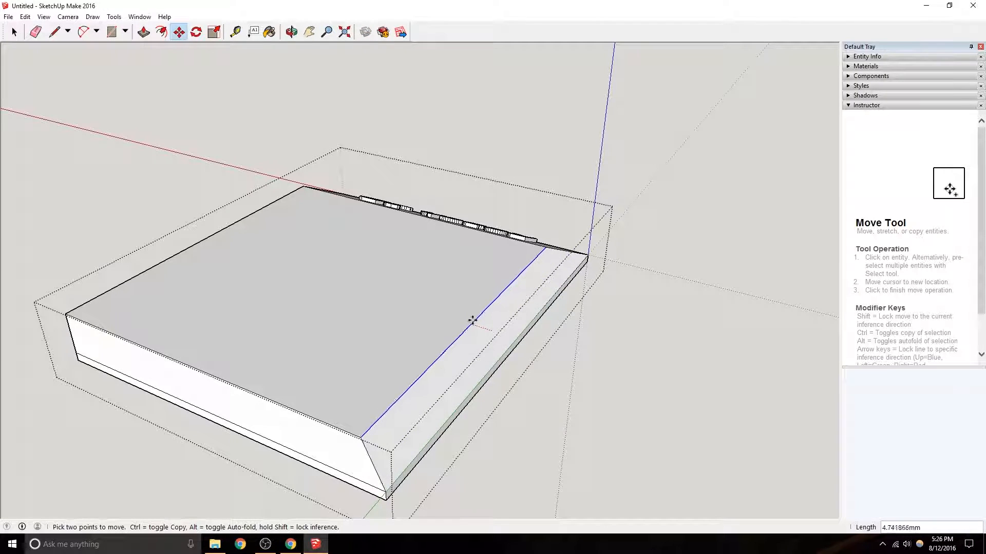
{"action": "type", "text": "4"}
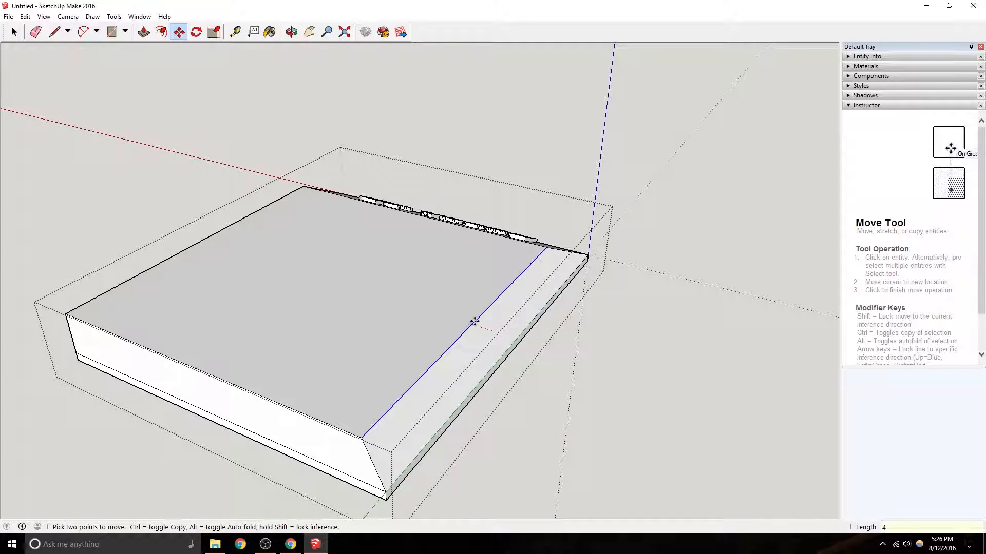
{"action": "key", "text": "Return"}
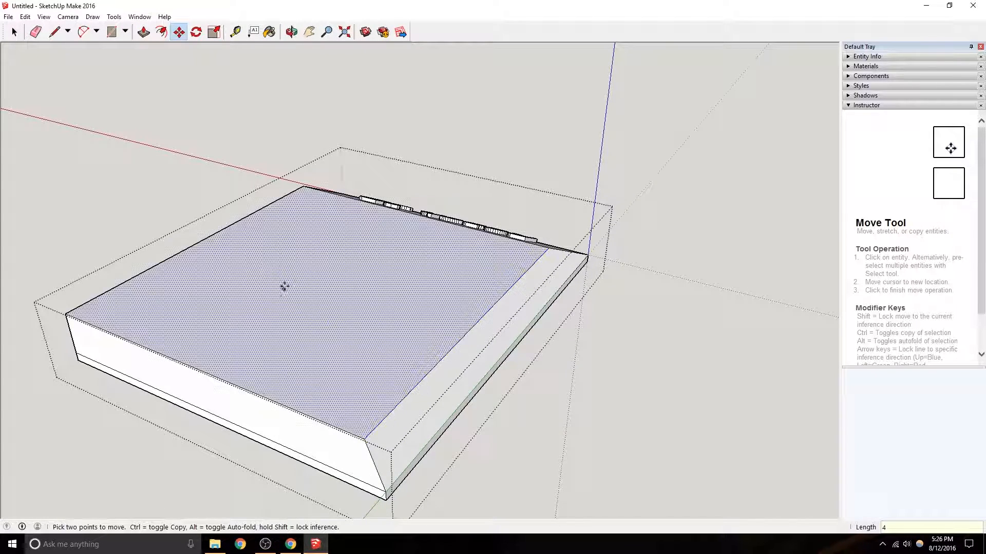
{"action": "left_click", "coordinate": [205, 239]}
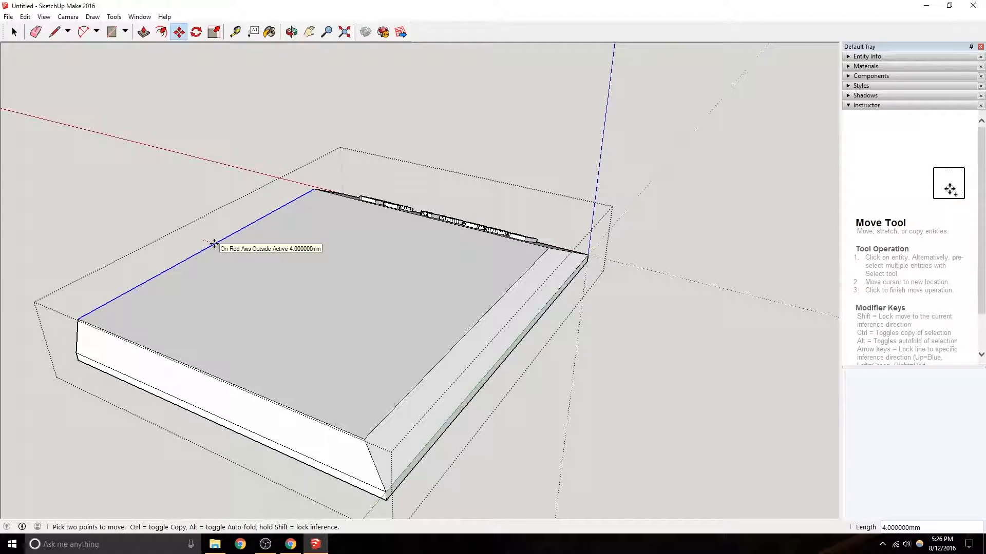
{"action": "middle_click_drag", "start_coordinate": [211, 244], "coordinate": [495, 409]}
{"action": "left_click", "coordinate": [495, 412]}
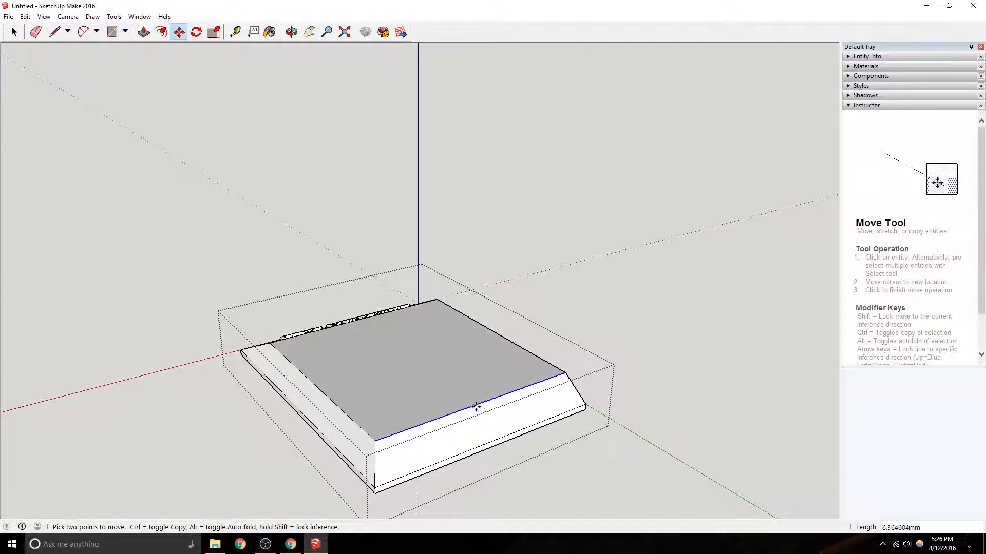
{"action": "middle_click_drag", "start_coordinate": [482, 409], "coordinate": [501, 246]}
Finish editing the slab and open the pumpkin lantern for editing from its underside.
{"action": "left_click", "coordinate": [22, 33]}
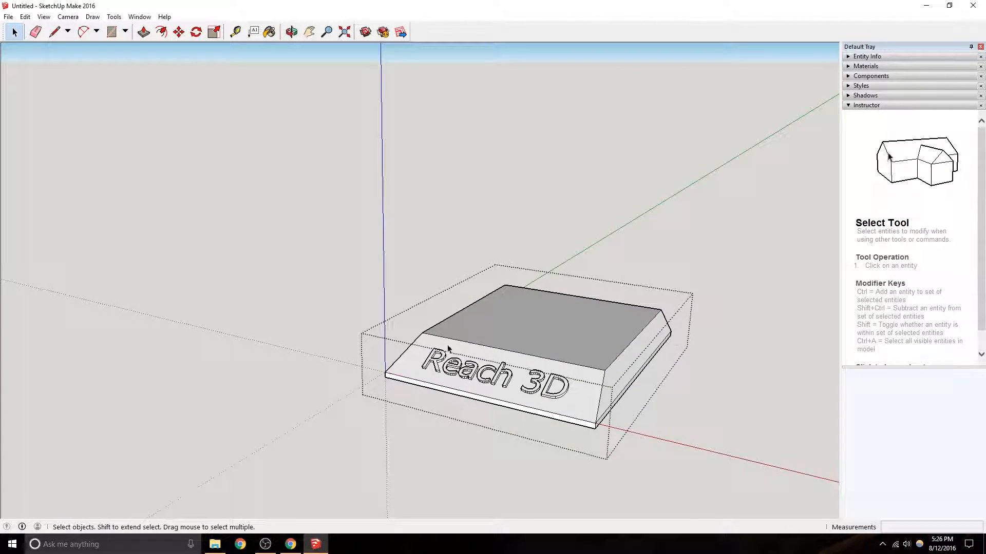
{"action": "left_click", "coordinate": [344, 308]}
{"action": "middle_click_drag", "start_coordinate": [344, 308], "coordinate": [275, 178]}
{"action": "left_click", "coordinate": [462, 318]}
{"action": "double_click", "coordinate": [239, 329]}
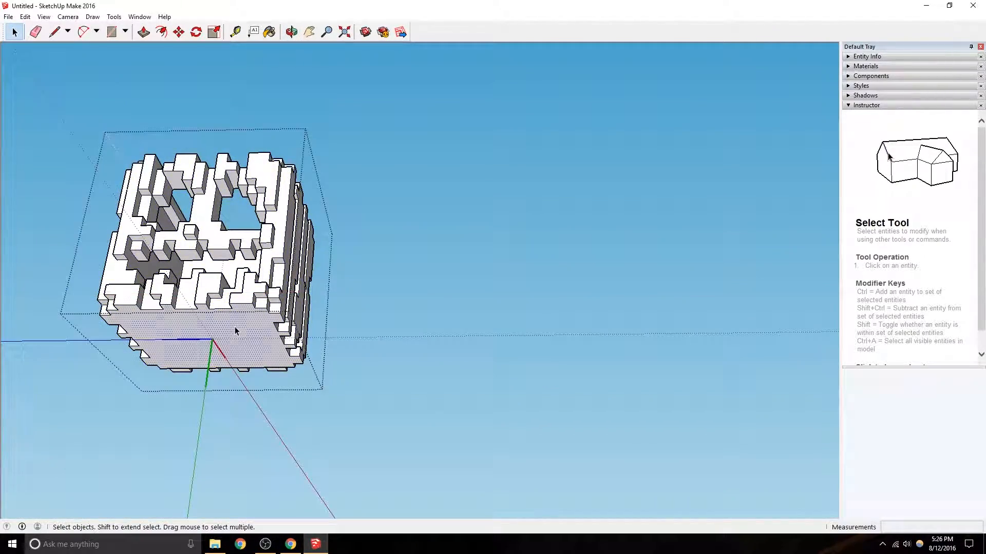
Select the pumpkin's large flat bottom face and cut it from the model.
{"action": "middle_click_drag", "start_coordinate": [235, 330], "coordinate": [248, 298]}
{"action": "left_click", "coordinate": [248, 297]}
{"action": "right_click", "coordinate": [248, 297]}
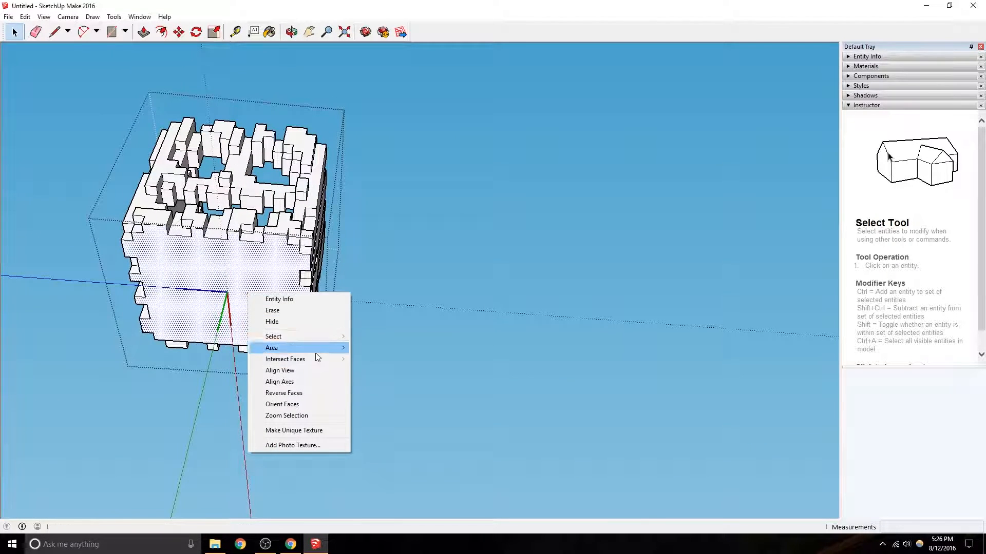
{"action": "left_click", "coordinate": [25, 16]}
{"action": "left_click", "coordinate": [57, 55]}
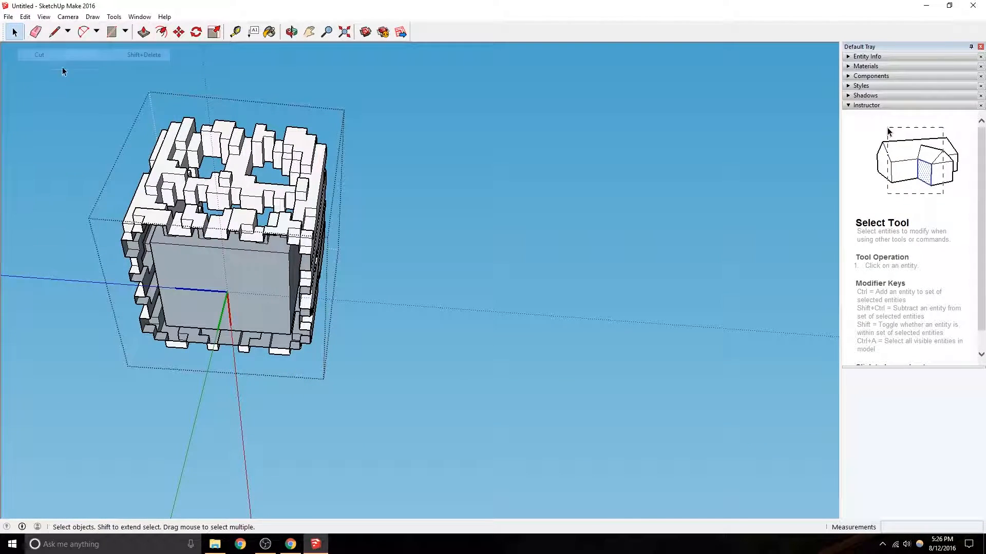
Inspect the opened gap between the pumpkin's walls and undo the cut of its bottom face.
{"action": "middle_click_drag", "start_coordinate": [60, 68], "coordinate": [297, 395]}
{"action": "scroll", "coordinate": [297, 396], "scroll_direction": "up", "scroll_amount": 6}
{"action": "middle_click_drag", "start_coordinate": [271, 351], "coordinate": [367, 323]}
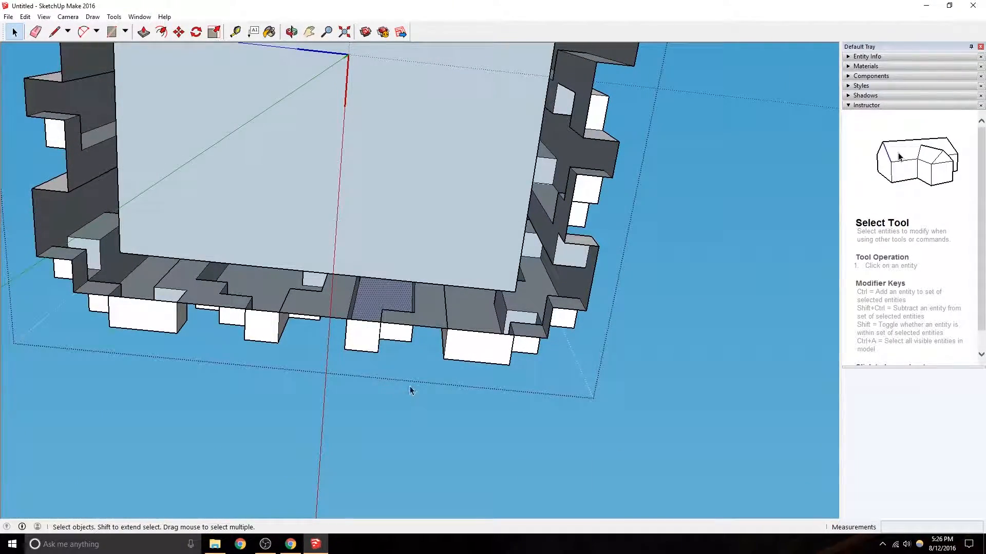
{"action": "key", "text": "ctrl+z"}
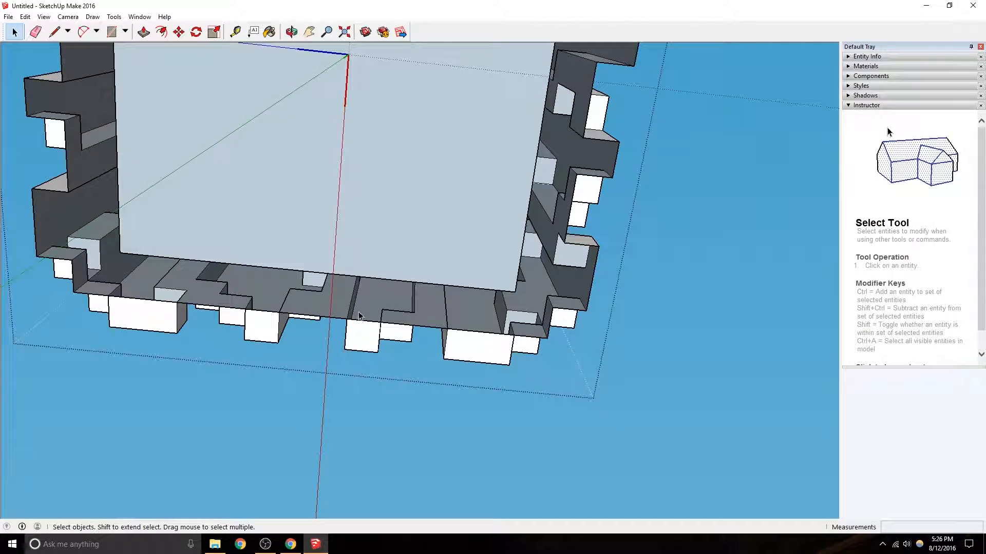
{"action": "key", "text": "ctrl+y"}
{"action": "key", "text": "ctrl+z"}
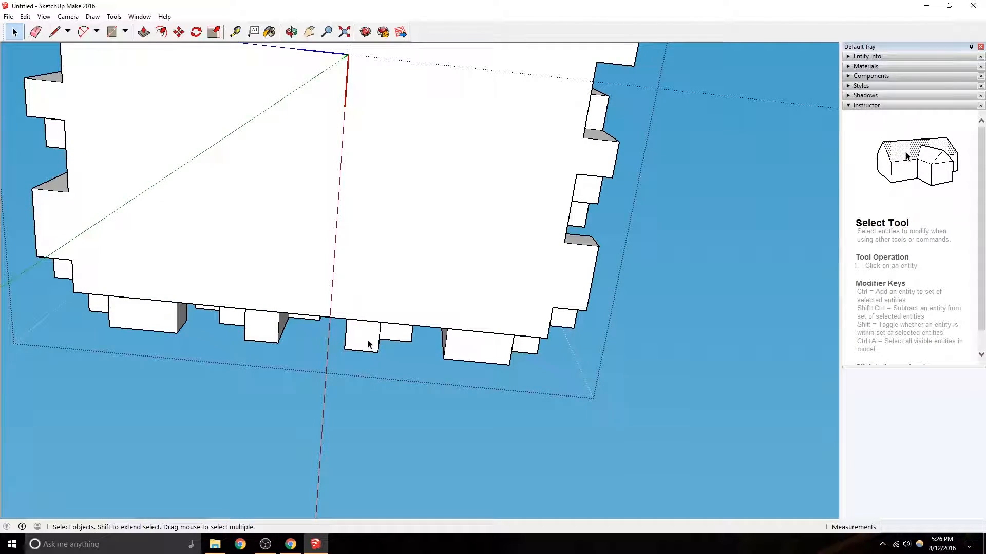
Delete the boundary edge of the pumpkin's flat underside so its bottom face is removed and the interior opened.
{"action": "scroll", "coordinate": [366, 324], "scroll_direction": "up", "scroll_amount": 3}
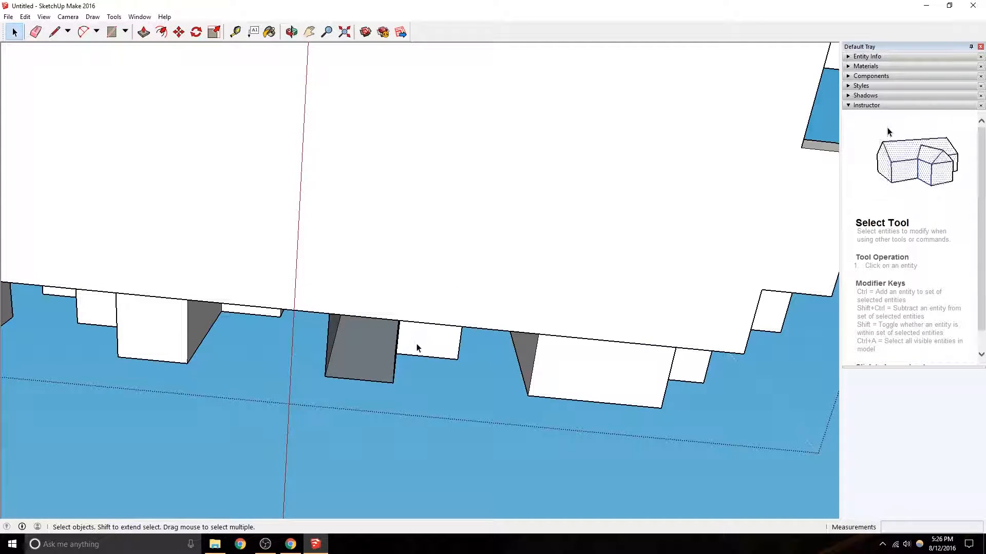
{"action": "middle_click_drag", "start_coordinate": [426, 339], "coordinate": [397, 373]}
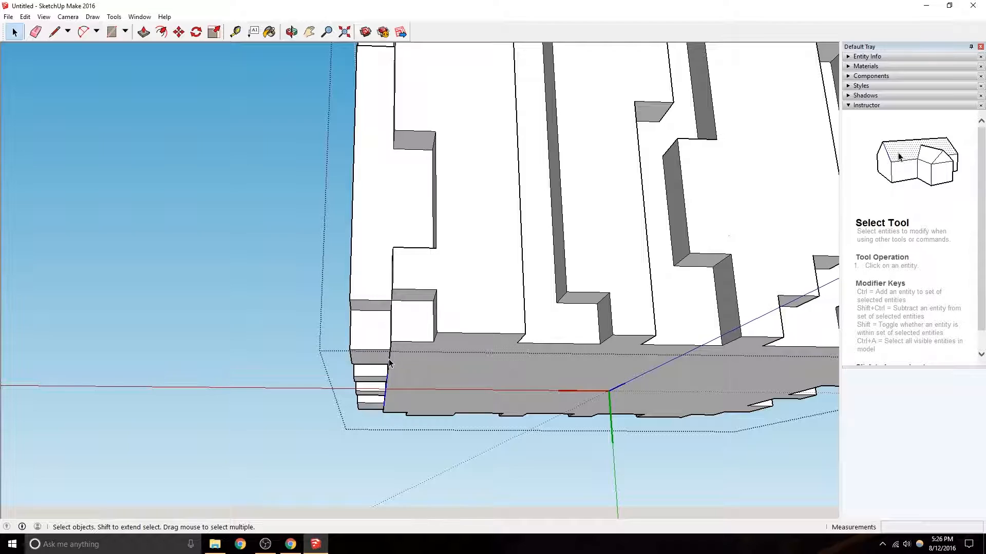
{"action": "key", "text": "Delete"}
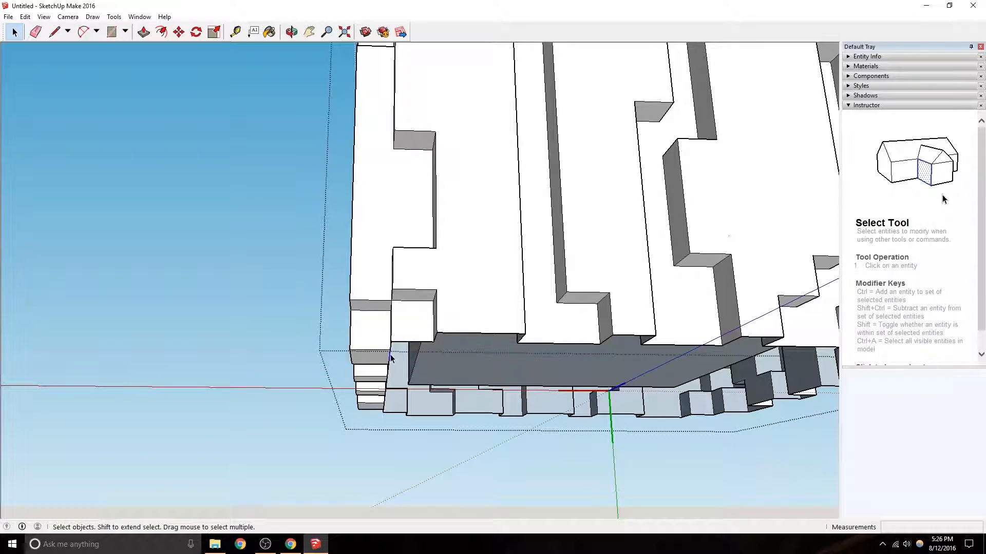
{"action": "middle_click_drag", "start_coordinate": [385, 379], "coordinate": [312, 285]}
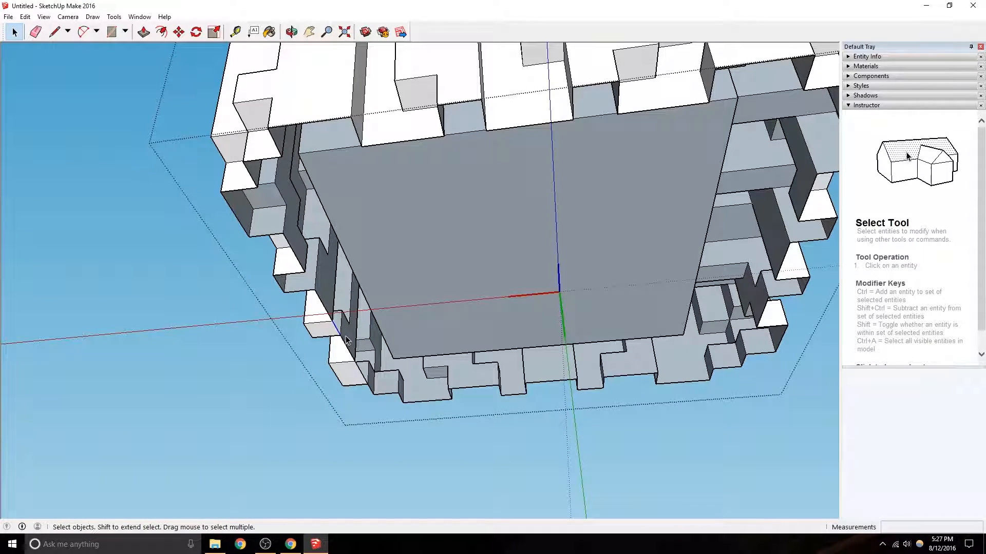
Redraw the deleted boundary edge of the pumpkin's underside so its bottom face is restored.
{"action": "scroll", "coordinate": [388, 335], "scroll_direction": "down", "scroll_amount": 2}
{"action": "middle_click_drag", "start_coordinate": [388, 335], "coordinate": [446, 181]}
{"action": "left_click", "coordinate": [54, 33]}
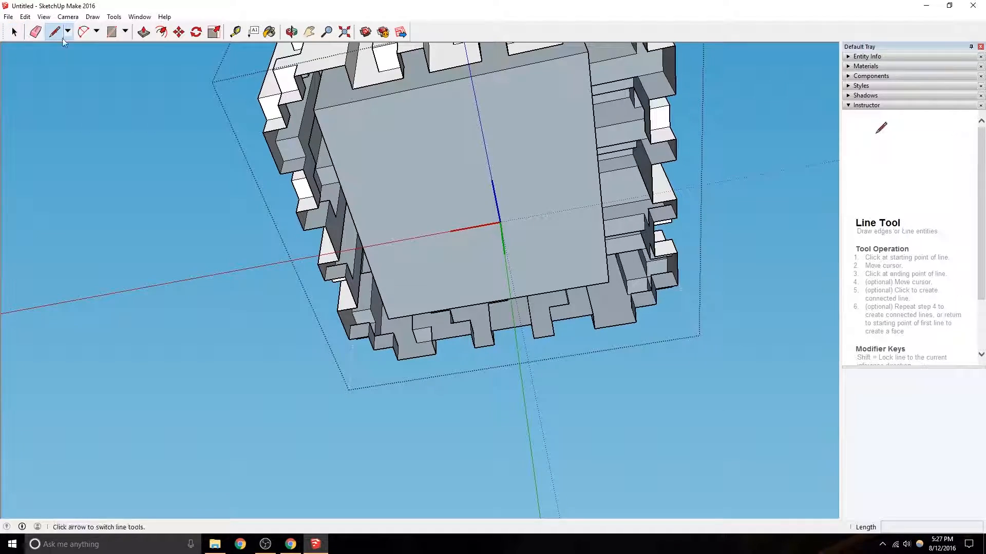
{"action": "left_click", "coordinate": [353, 89]}
{"action": "left_click", "coordinate": [403, 77]}
{"action": "middle_click_drag", "start_coordinate": [390, 163], "coordinate": [565, 303]}
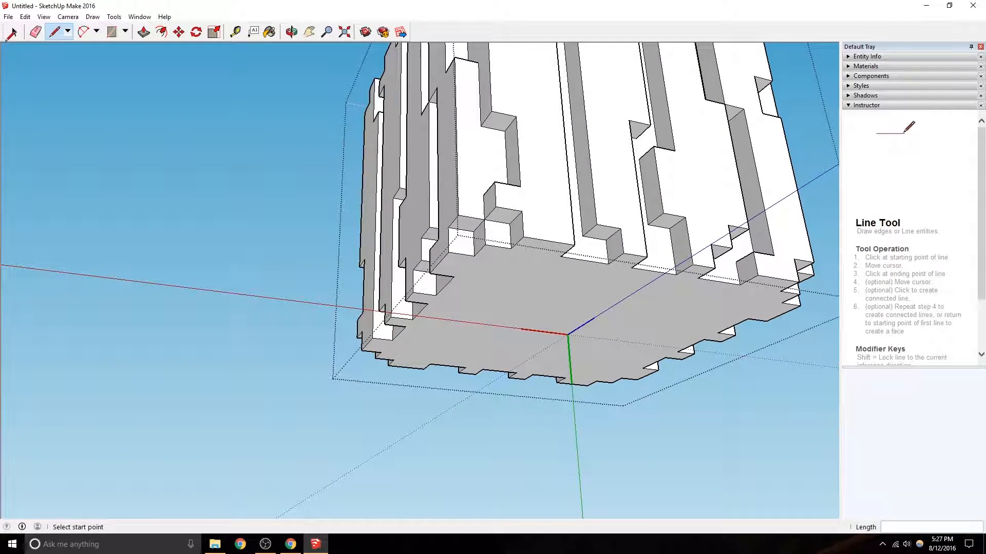
Select the pumpkin's restored bottom face and cut it to the clipboard.
{"action": "left_click", "coordinate": [12, 33]}
{"action": "middle_click_drag", "start_coordinate": [421, 281], "coordinate": [277, 330]}
{"action": "right_click", "coordinate": [280, 332]}
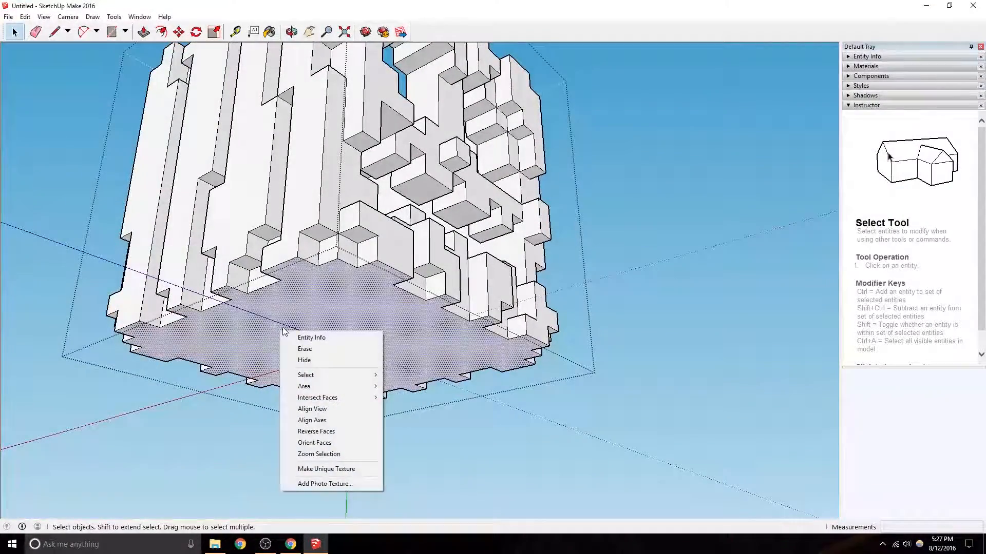
{"action": "left_click", "coordinate": [26, 20]}
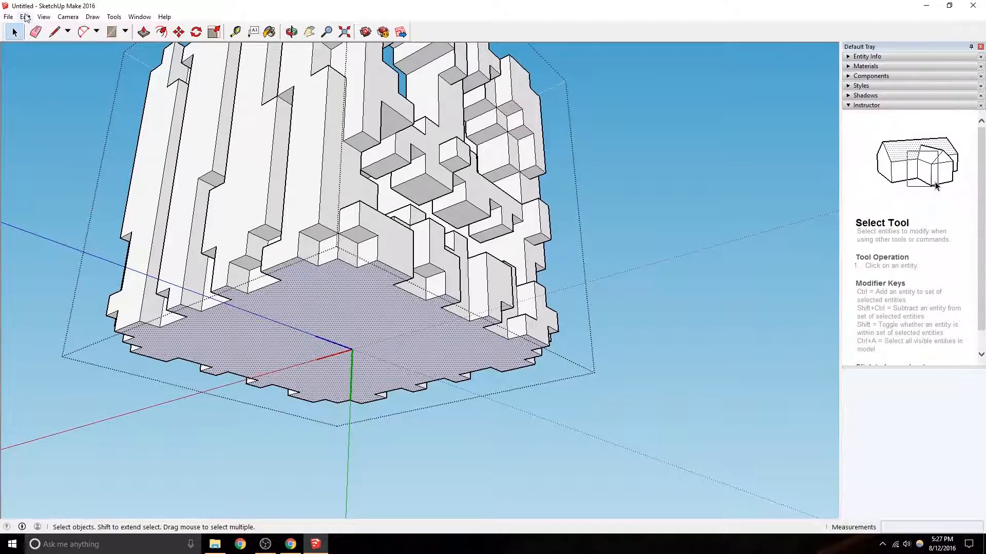
{"action": "left_click", "coordinate": [25, 17]}
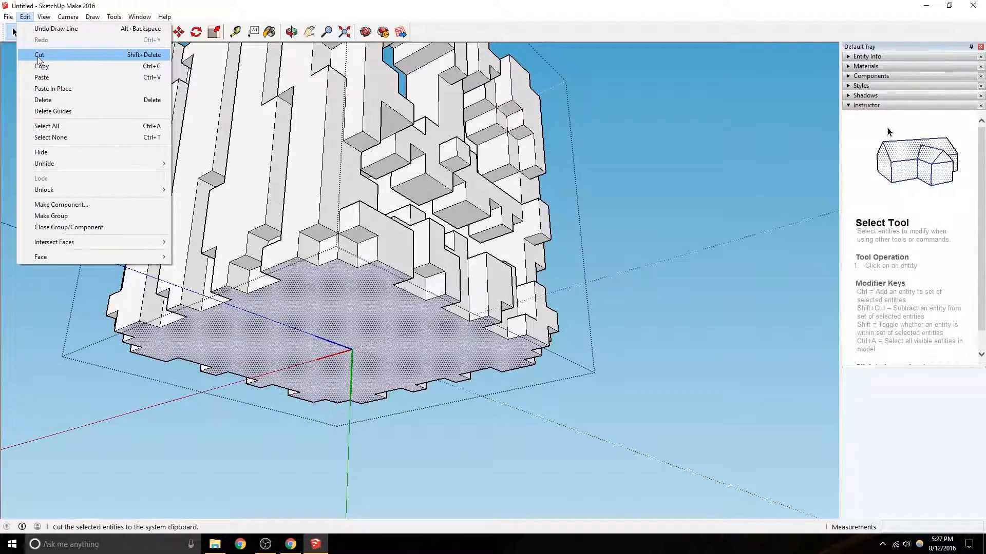
{"action": "left_click", "coordinate": [39, 55]}
{"action": "middle_click_drag", "start_coordinate": [68, 87], "coordinate": [176, 241]}
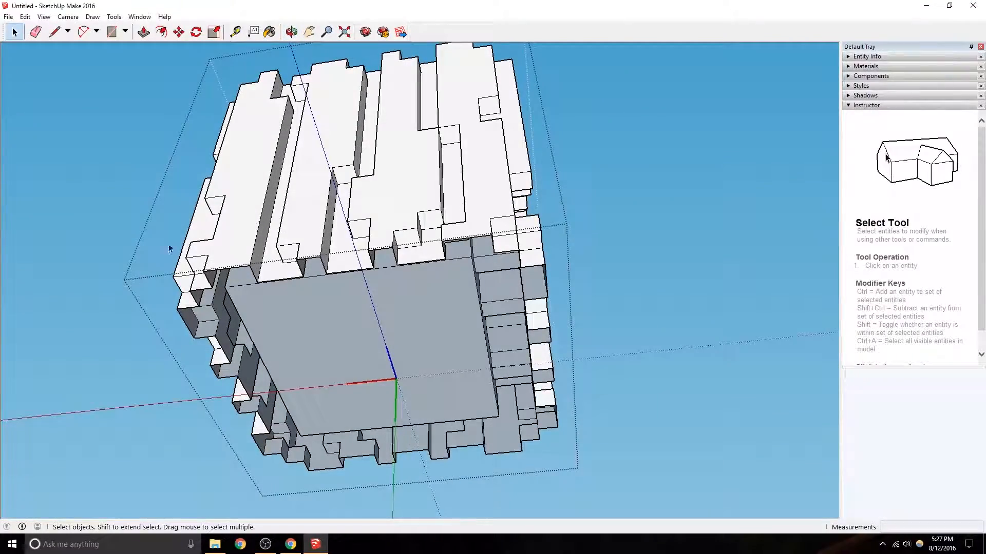
Leave the pumpkin lantern, open the base for editing and paste the cut face in place.
{"action": "middle_click_drag", "start_coordinate": [400, 342], "coordinate": [651, 451]}
{"action": "middle_click_drag", "start_coordinate": [451, 384], "coordinate": [500, 309]}
{"action": "left_click", "coordinate": [501, 314]}
{"action": "double_click", "coordinate": [544, 274]}
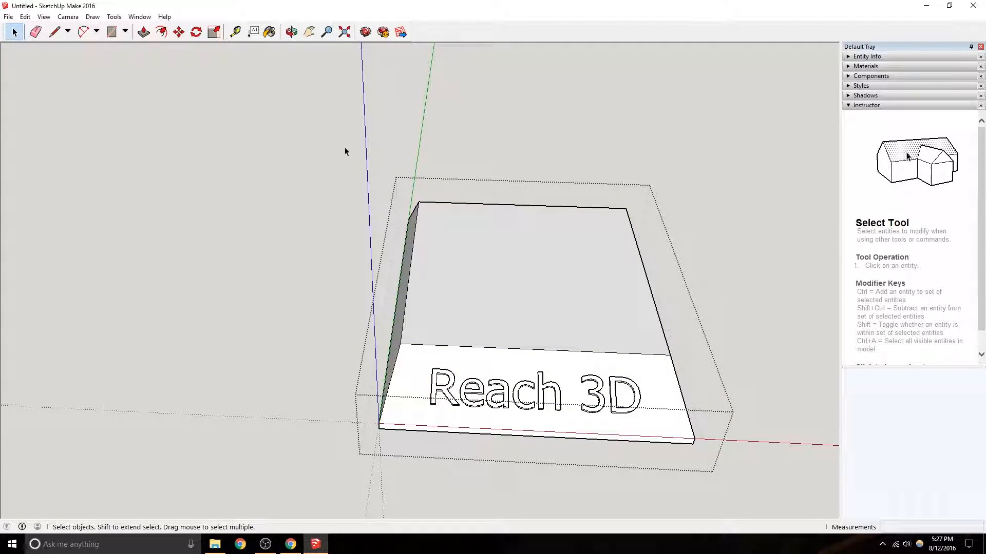
{"action": "left_click", "coordinate": [25, 16]}
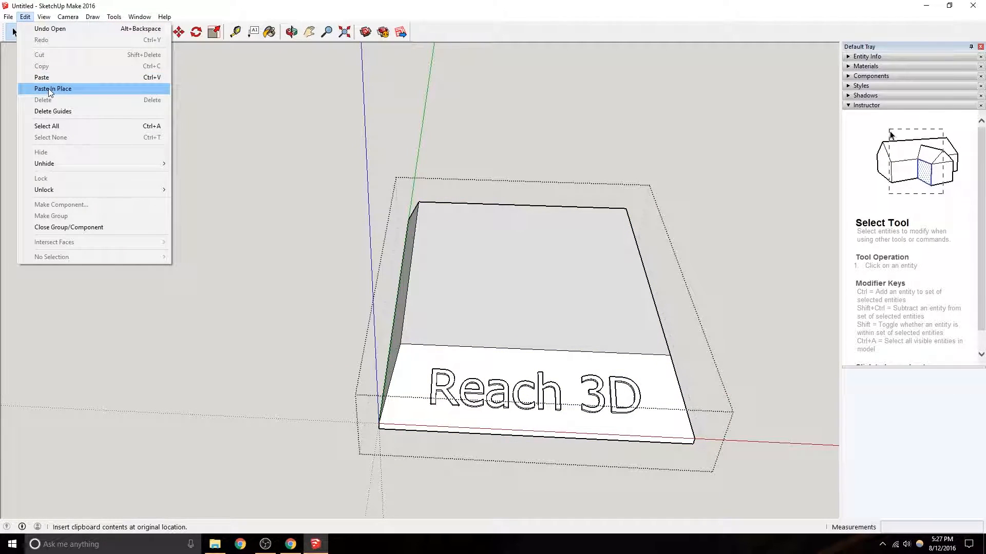
{"action": "left_click", "coordinate": [41, 90]}
Group the pasted outline face, and gather all of the base's connected geometry into a separate group.
{"action": "right_click", "coordinate": [226, 293]}
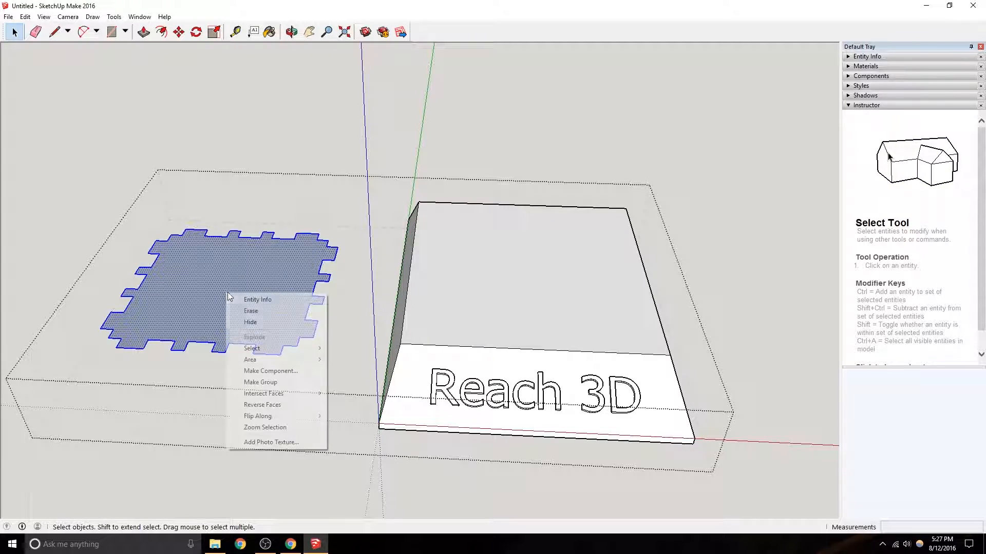
{"action": "left_click", "coordinate": [272, 383]}
{"action": "left_click", "coordinate": [519, 334]}
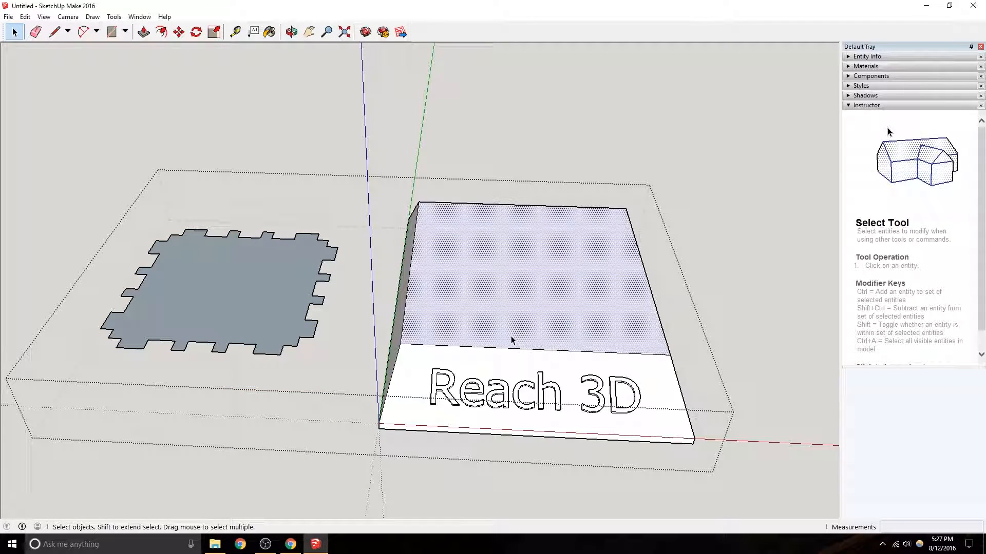
{"action": "triple_click", "coordinate": [511, 340]}
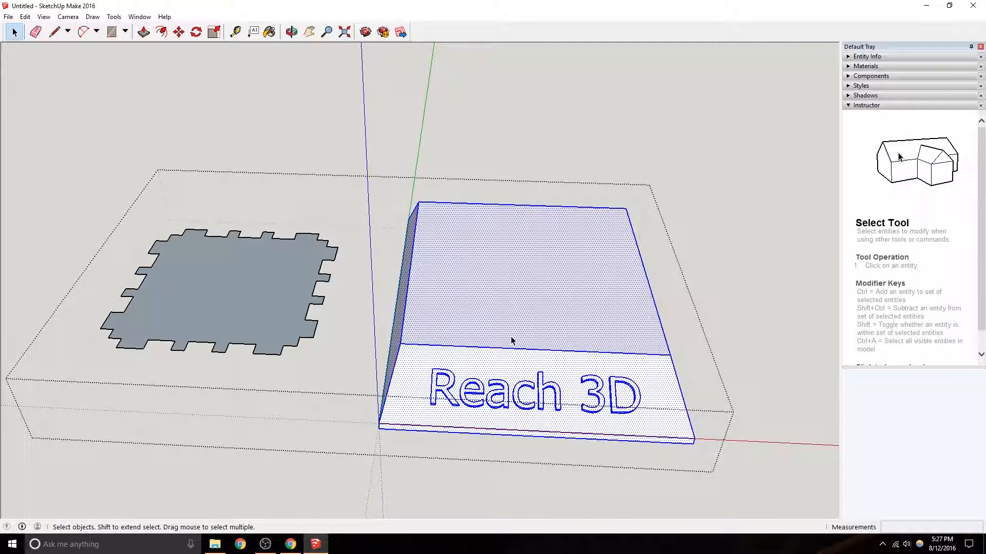
{"action": "right_click", "coordinate": [514, 342]}
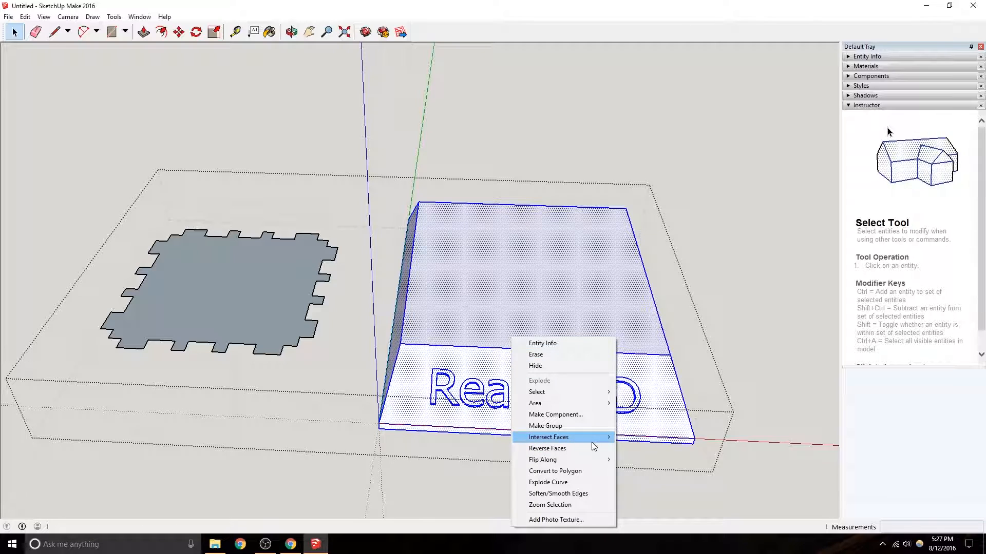
{"action": "mouse_move", "coordinate": [592, 440]}
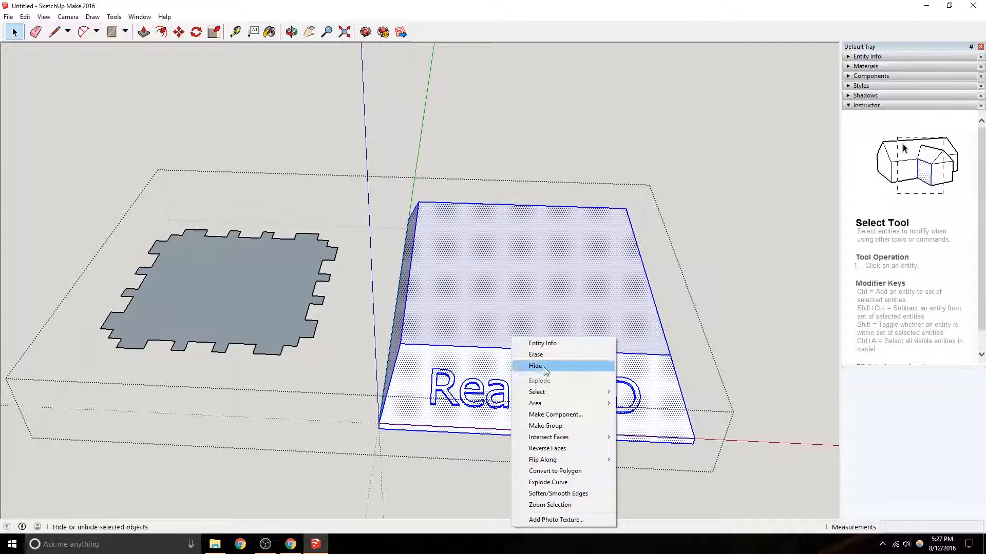
{"action": "left_click", "coordinate": [545, 426]}
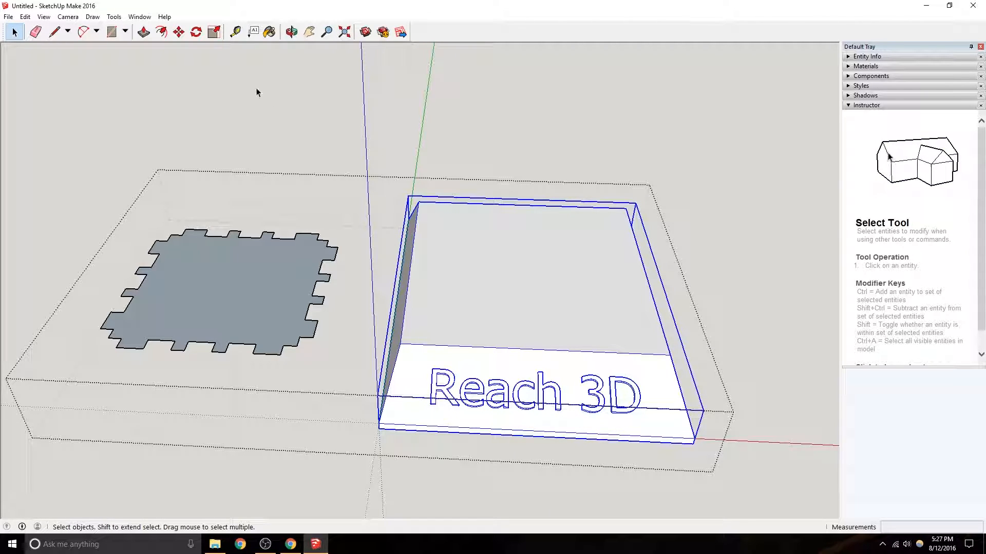
Move the base partway toward the outline face and lower it 10 mm so its top is level with the outline.
{"action": "left_click", "coordinate": [179, 31]}
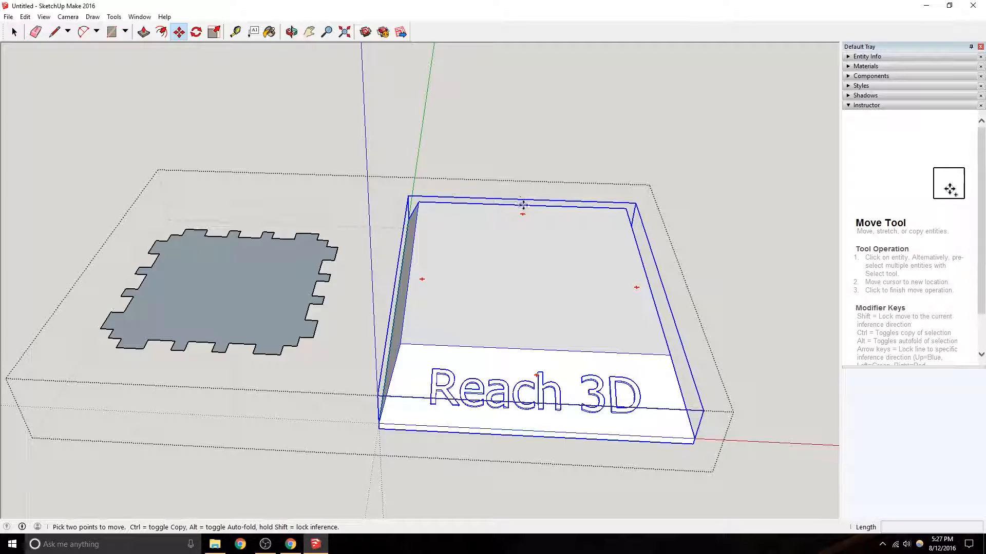
{"action": "left_click", "coordinate": [525, 205]}
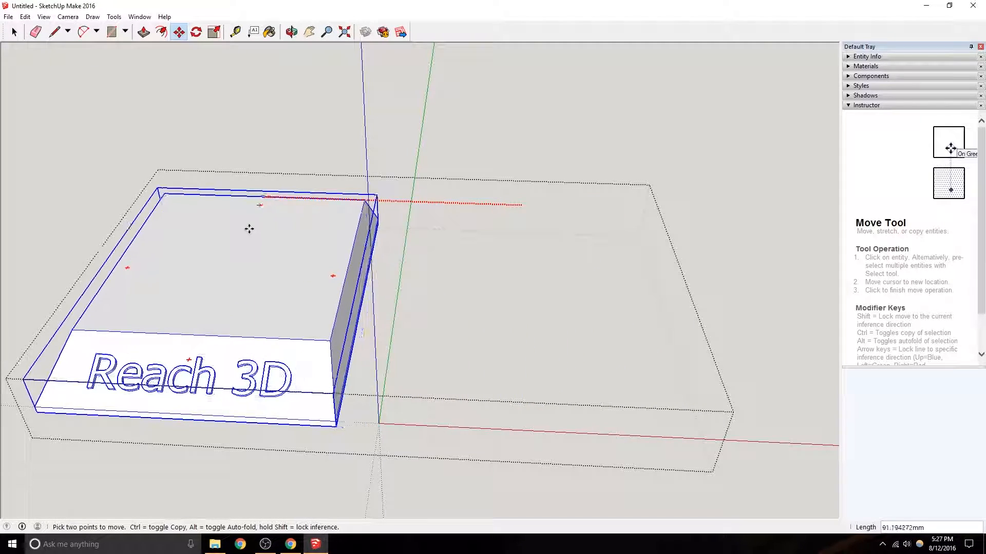
{"action": "left_click", "coordinate": [451, 203]}
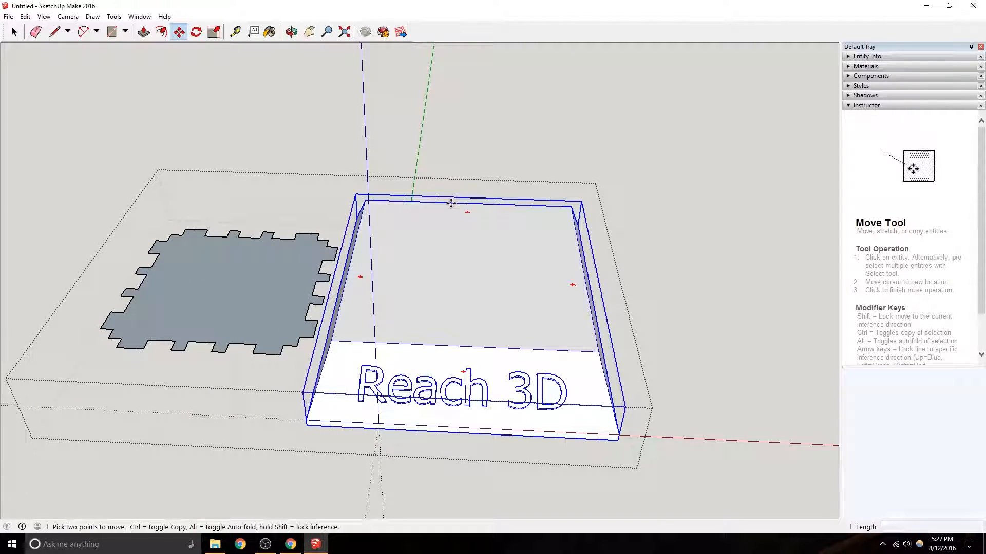
{"action": "middle_click_drag", "start_coordinate": [450, 249], "coordinate": [497, 257]}
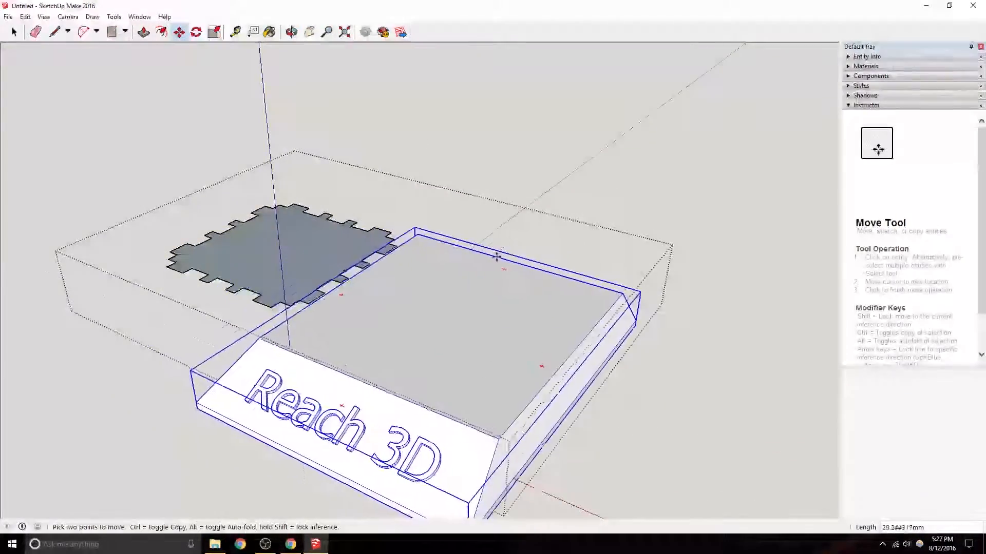
{"action": "type", "text": "10"}
{"action": "key", "text": "Return"}
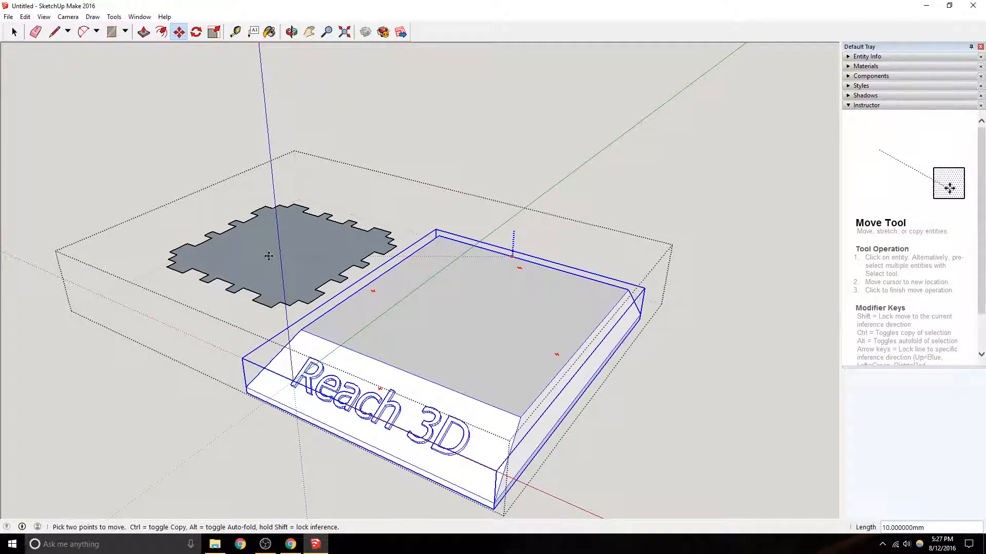
{"action": "left_click", "coordinate": [289, 253]}
{"action": "middle_click_drag", "start_coordinate": [450, 301], "coordinate": [489, 254]}
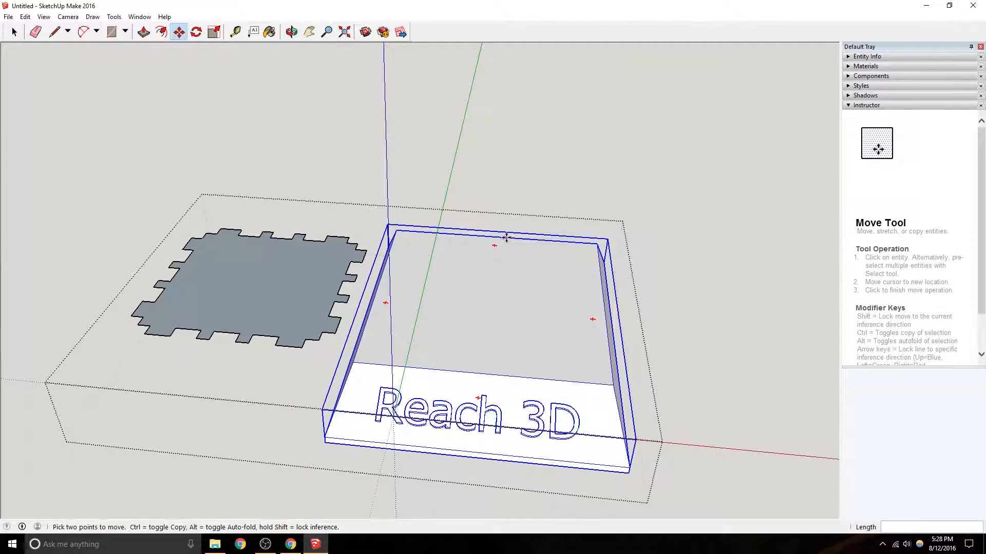
Slide the base along the red axis until the outline sits centred on its top, and shift it 2 mm along the green axis.
{"action": "left_click", "coordinate": [493, 236]}
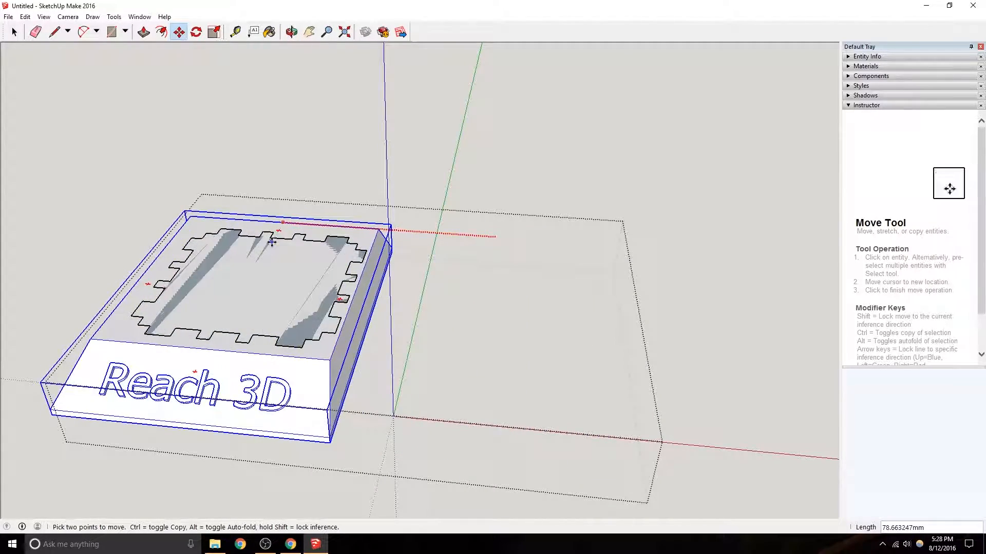
{"action": "middle_click_drag", "start_coordinate": [171, 308], "coordinate": [387, 345]}
{"action": "left_click", "coordinate": [398, 407]}
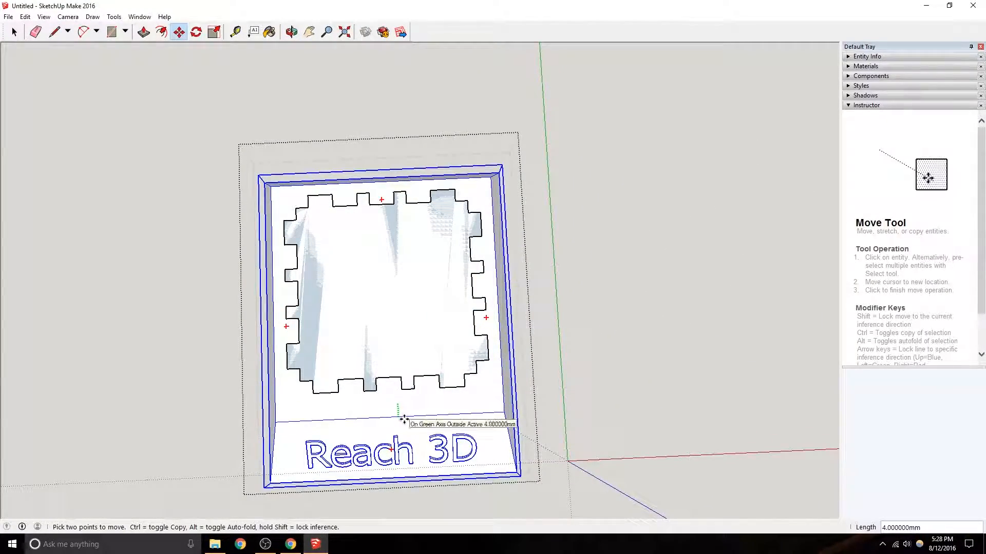
{"action": "left_click", "coordinate": [397, 414]}
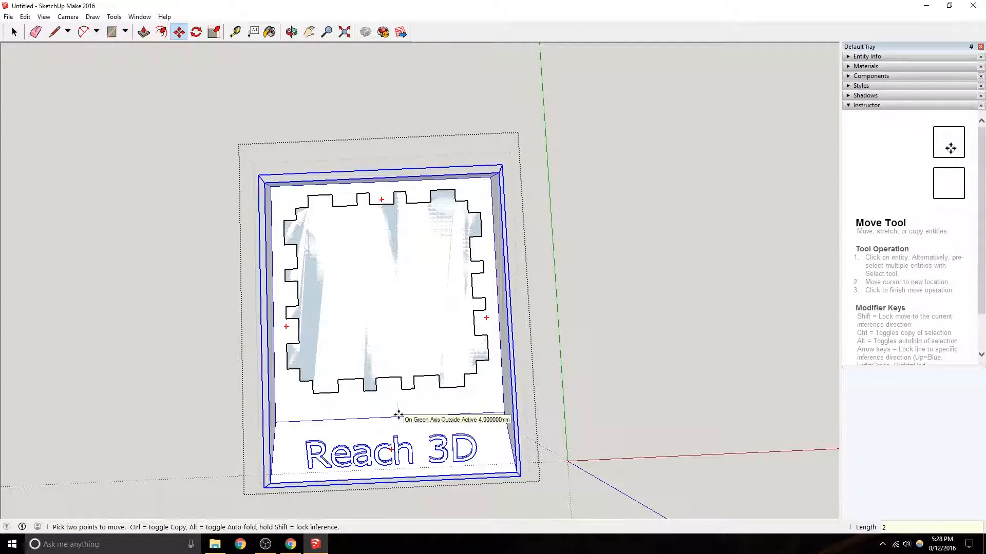
{"action": "middle_click_drag", "start_coordinate": [399, 409], "coordinate": [367, 340]}
Explode the outline group and delete its filled face, keeping the outline edges on the base's top.
{"action": "left_click", "coordinate": [16, 32]}
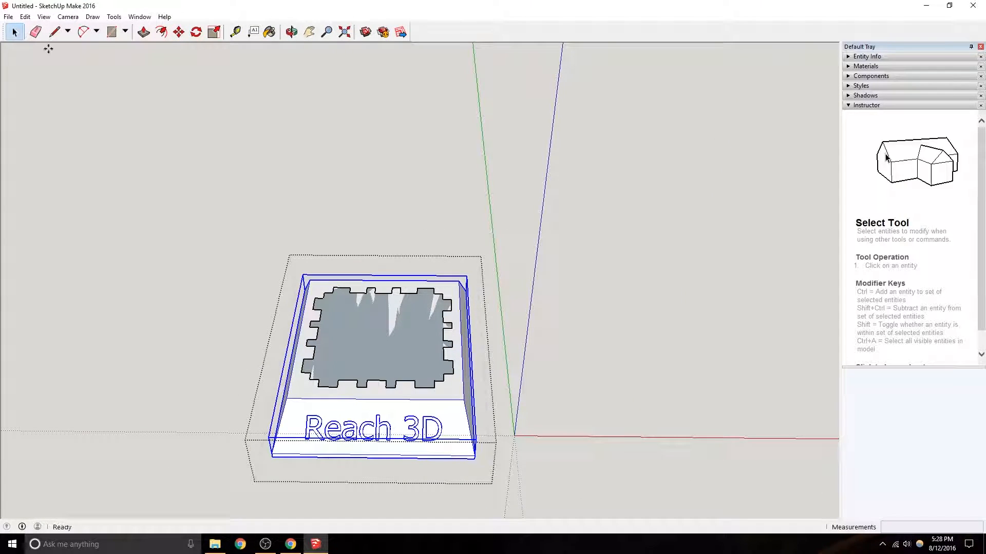
{"action": "left_click", "coordinate": [350, 331]}
{"action": "right_click", "coordinate": [357, 346]}
{"action": "left_click", "coordinate": [405, 408]}
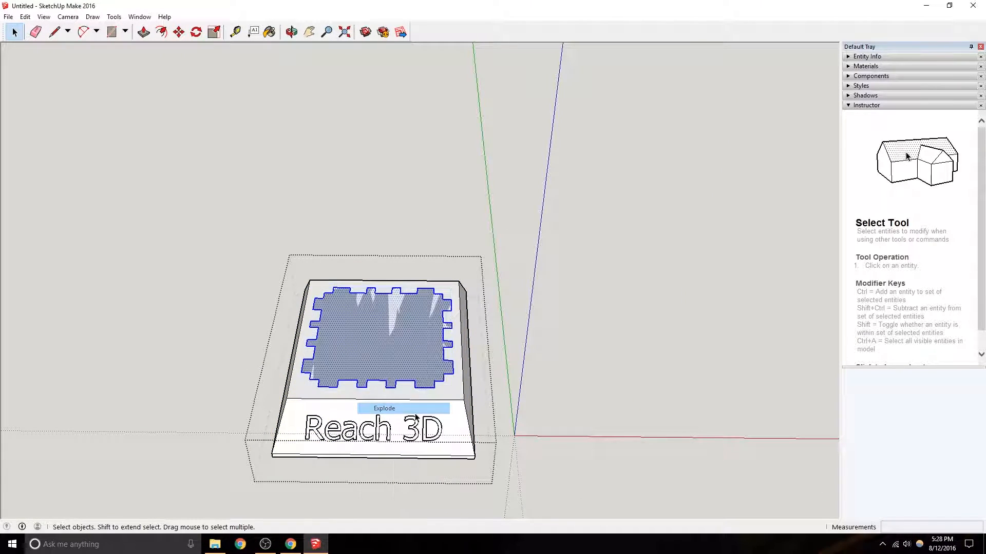
{"action": "key", "text": "Delete"}
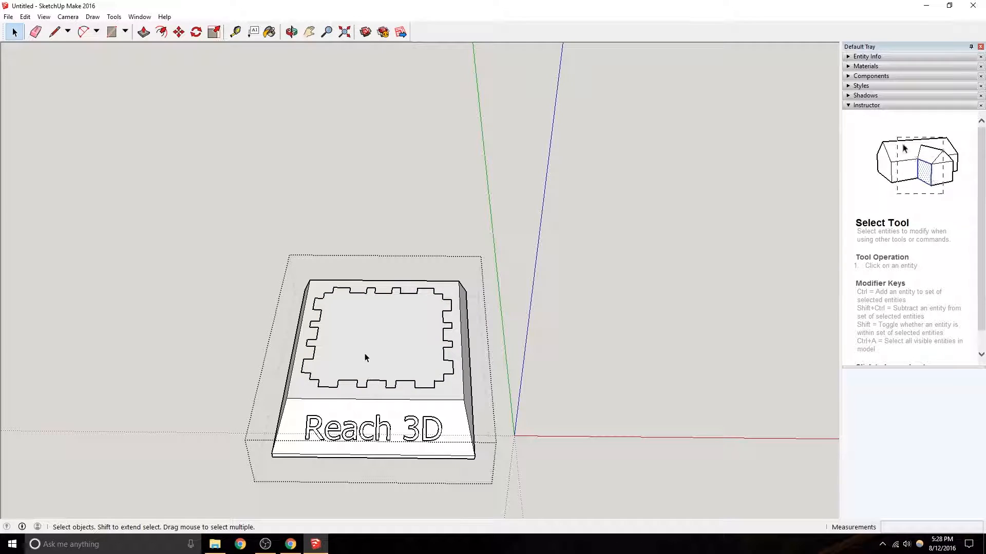
Explode the base group so its geometry joins the outline edges, and select the top face to check for a split.
{"action": "left_click", "coordinate": [374, 344]}
{"action": "left_click", "coordinate": [315, 303]}
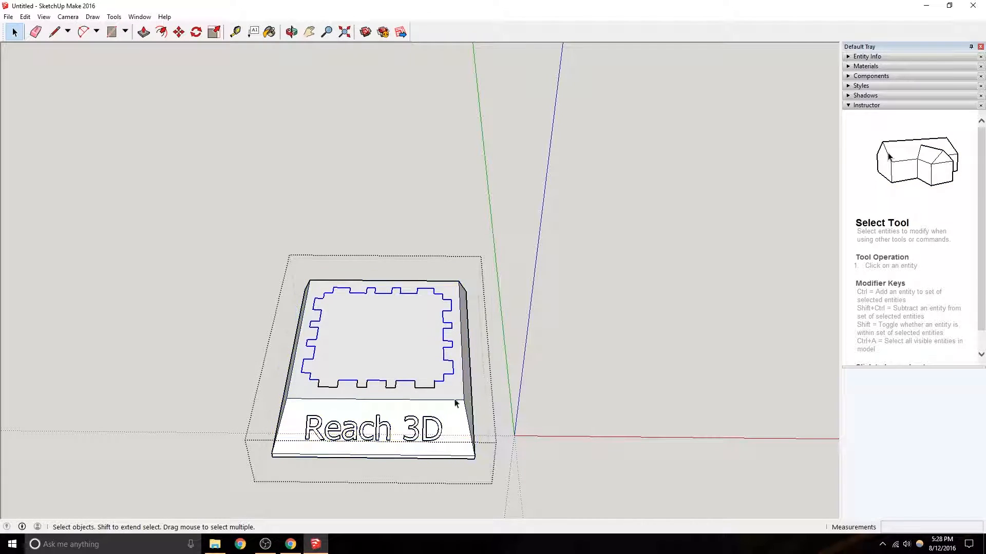
{"action": "right_click", "coordinate": [437, 406]}
{"action": "left_click", "coordinate": [488, 299]}
{"action": "left_click", "coordinate": [393, 383]}
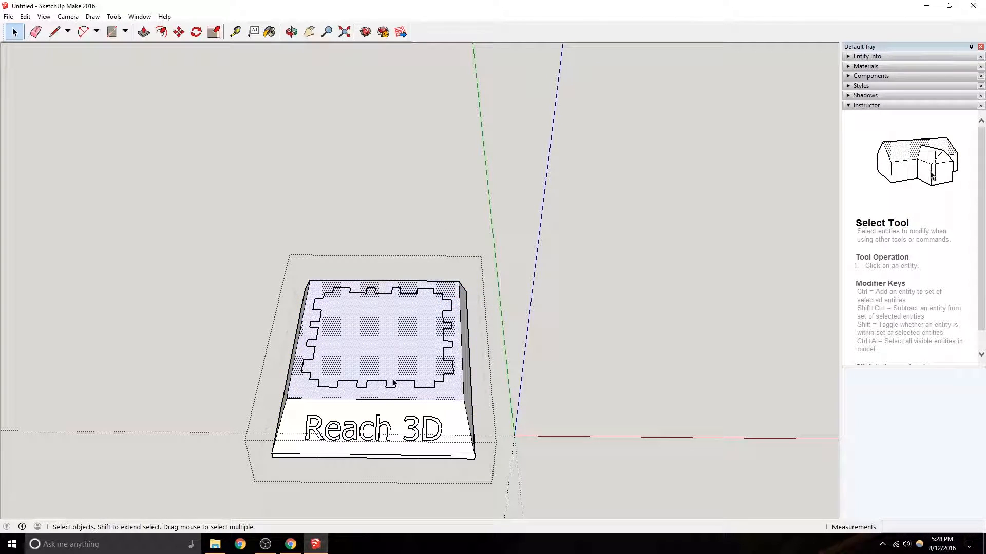
Draw a helper line from the outline to the base's rear top edge to split the top face along the outline.
{"action": "left_click", "coordinate": [54, 32]}
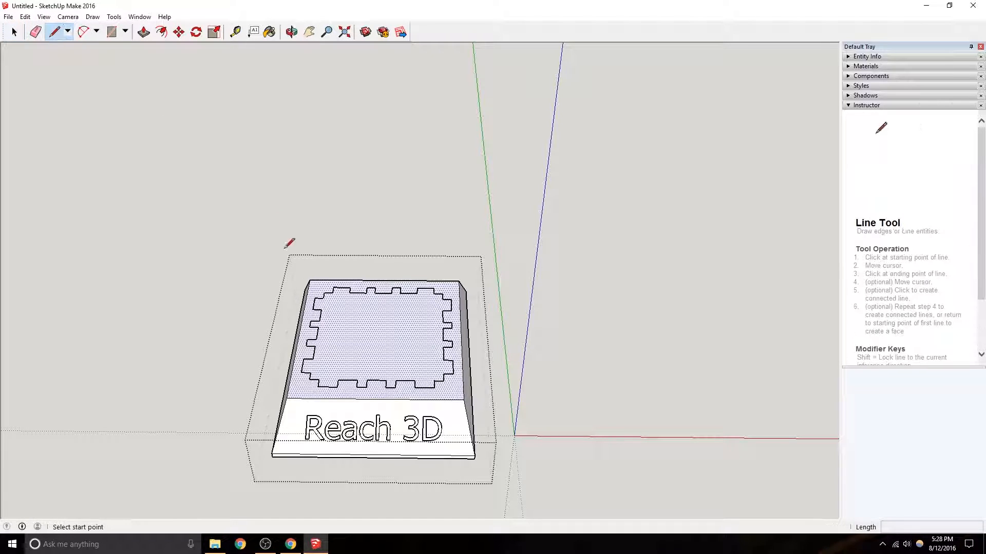
{"action": "scroll", "coordinate": [380, 308], "scroll_direction": "up", "scroll_amount": 3}
{"action": "left_click", "coordinate": [407, 292]}
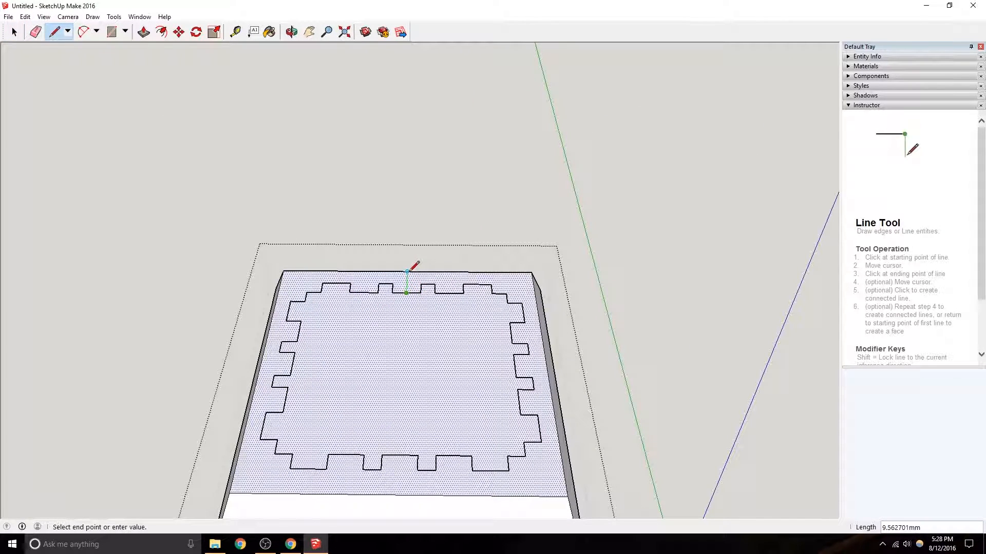
{"action": "scroll", "coordinate": [388, 366], "scroll_direction": "down", "scroll_amount": 2}
{"action": "left_click", "coordinate": [396, 463]}
Erase the helper line and delete the face inside the outline to open the base's top.
{"action": "middle_click_drag", "start_coordinate": [394, 396], "coordinate": [11, 41]}
{"action": "left_click", "coordinate": [36, 36]}
{"action": "left_click_drag", "start_coordinate": [375, 323], "coordinate": [388, 357]}
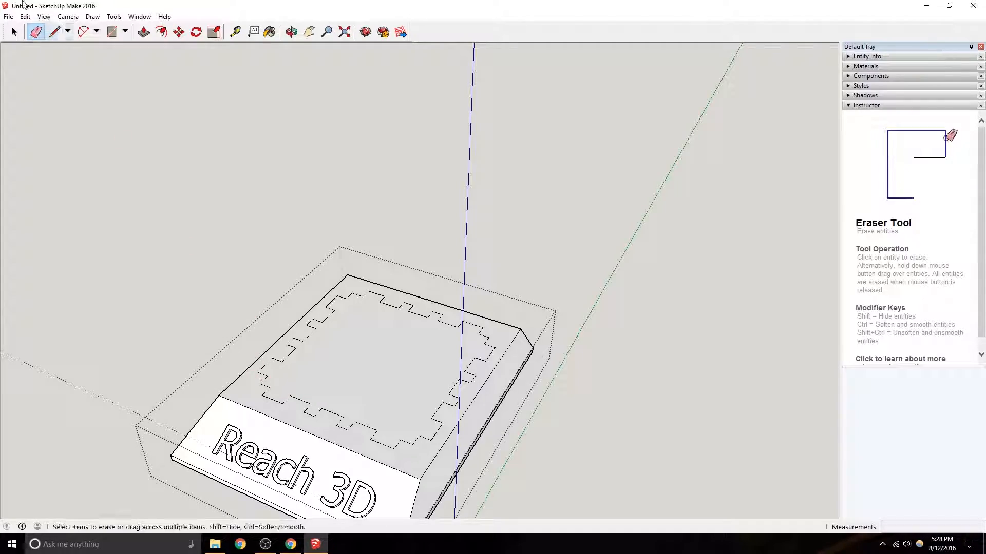
{"action": "left_click", "coordinate": [14, 32]}
{"action": "left_click", "coordinate": [346, 373]}
{"action": "key", "text": "Delete"}
{"action": "middle_click_drag", "start_coordinate": [387, 410], "coordinate": [602, 402]}
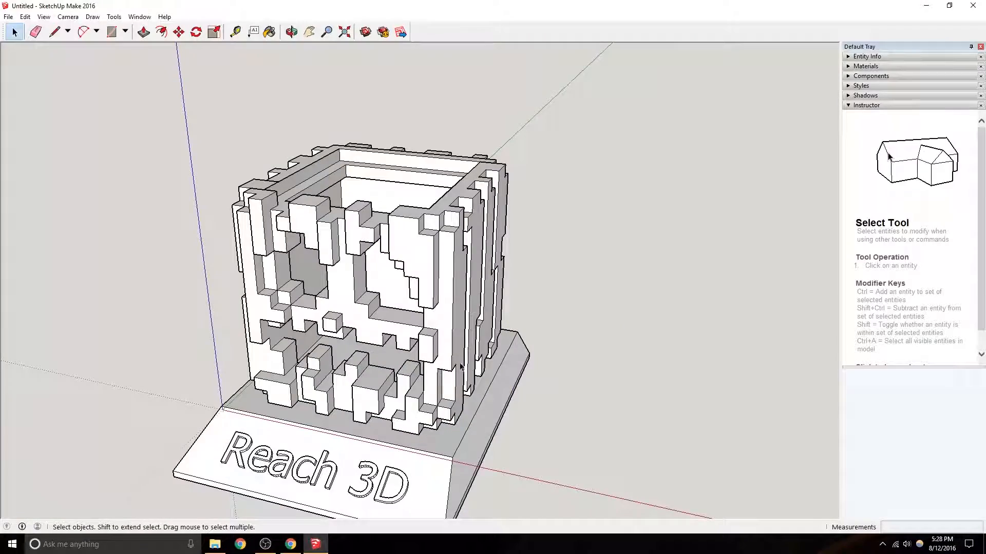
Open the pumpkin lantern for editing, examine its lower part from a low angle and leave the editing.
{"action": "left_click", "coordinate": [432, 420]}
{"action": "double_click", "coordinate": [430, 415]}
{"action": "middle_click_drag", "start_coordinate": [471, 442], "coordinate": [485, 314]}
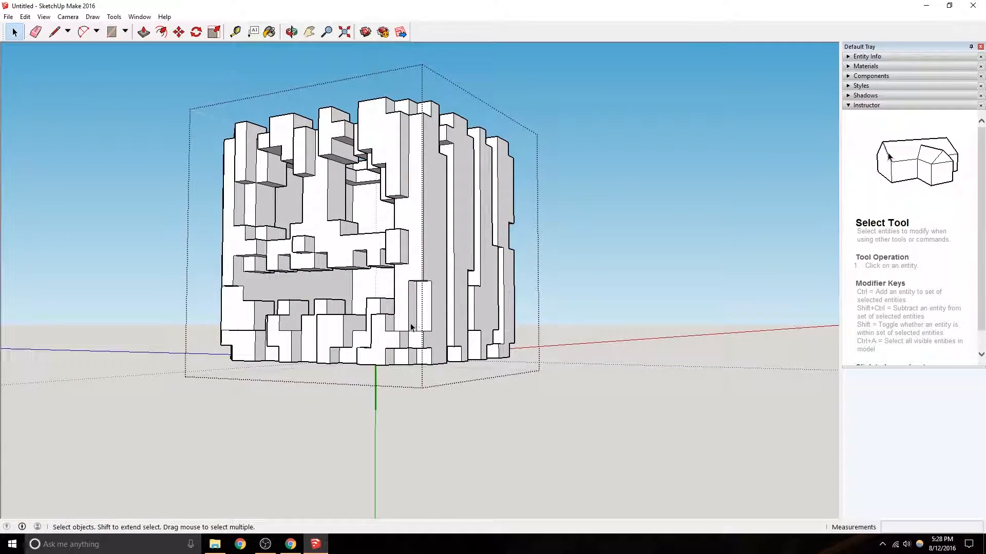
{"action": "left_click", "coordinate": [588, 355]}
{"action": "middle_click_drag", "start_coordinate": [383, 315], "coordinate": [438, 433]}
Select both the "Reach 3D" base group and the pumpkin lantern group and explode them into loose geometry.
{"action": "left_click", "coordinate": [438, 433]}
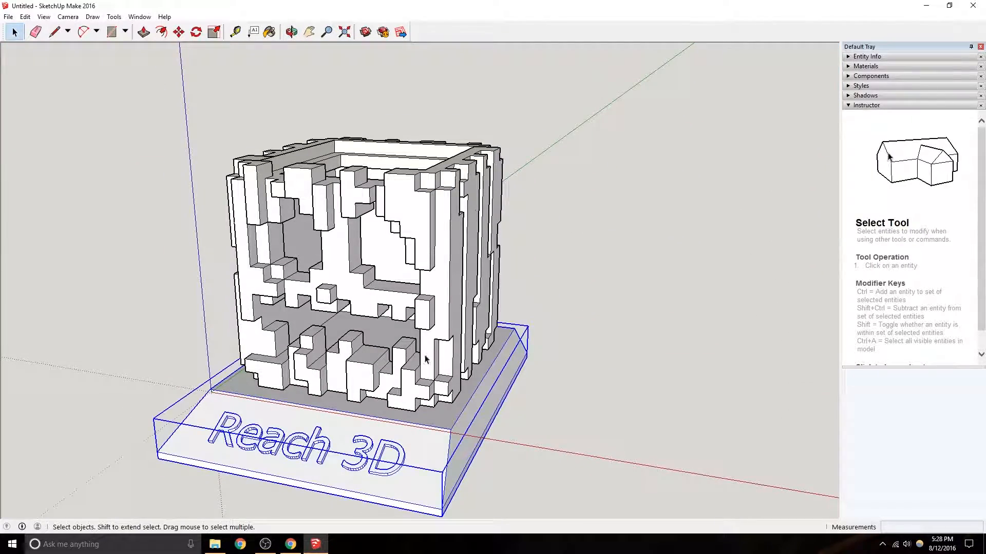
{"action": "left_click", "coordinate": [426, 359], "text": "shift"}
{"action": "right_click", "coordinate": [425, 360]}
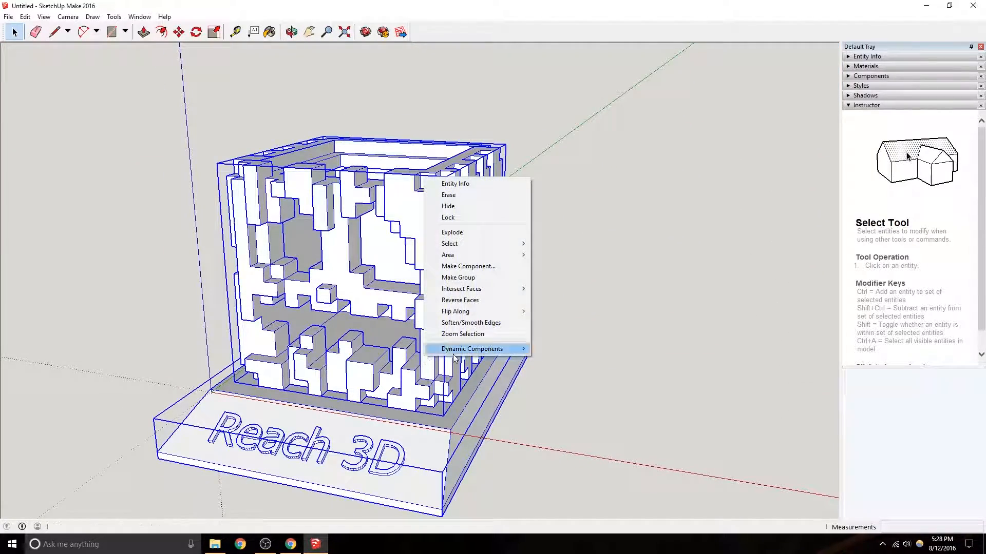
{"action": "left_click", "coordinate": [486, 232]}
{"action": "middle_click_drag", "start_coordinate": [485, 232], "coordinate": [544, 389]}
Clear the selection and examine the combined lantern and base from several angles, including from underneath and up close.
{"action": "left_click", "coordinate": [542, 389]}
{"action": "middle_click_drag", "start_coordinate": [333, 452], "coordinate": [414, 97]}
{"action": "middle_click_drag", "start_coordinate": [398, 331], "coordinate": [702, 416]}
{"action": "scroll", "coordinate": [313, 380], "scroll_direction": "up", "scroll_amount": 4}
{"action": "middle_click_drag", "start_coordinate": [312, 381], "coordinate": [330, 406]}
{"action": "middle_click_drag", "start_coordinate": [158, 222], "coordinate": [148, 416]}
{"action": "middle_click_drag", "start_coordinate": [191, 442], "coordinate": [400, 379]}
{"action": "scroll", "coordinate": [241, 353], "scroll_direction": "down", "scroll_amount": 3}
{"action": "middle_click_drag", "start_coordinate": [473, 437], "coordinate": [359, 324]}
Select all of the lantern and base geometry and make it one group.
{"action": "left_click_drag", "start_coordinate": [243, 120], "coordinate": [706, 462]}
{"action": "right_click", "coordinate": [478, 190]}
{"action": "left_click", "coordinate": [513, 280]}
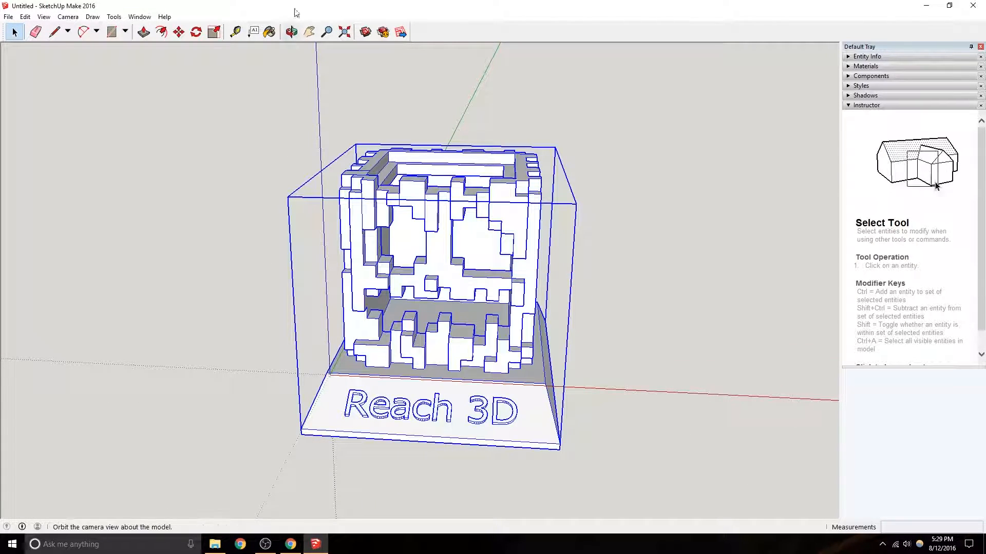
Move the combined group by the base's front bottom corner onto the model's origin.
{"action": "left_click", "coordinate": [183, 34]}
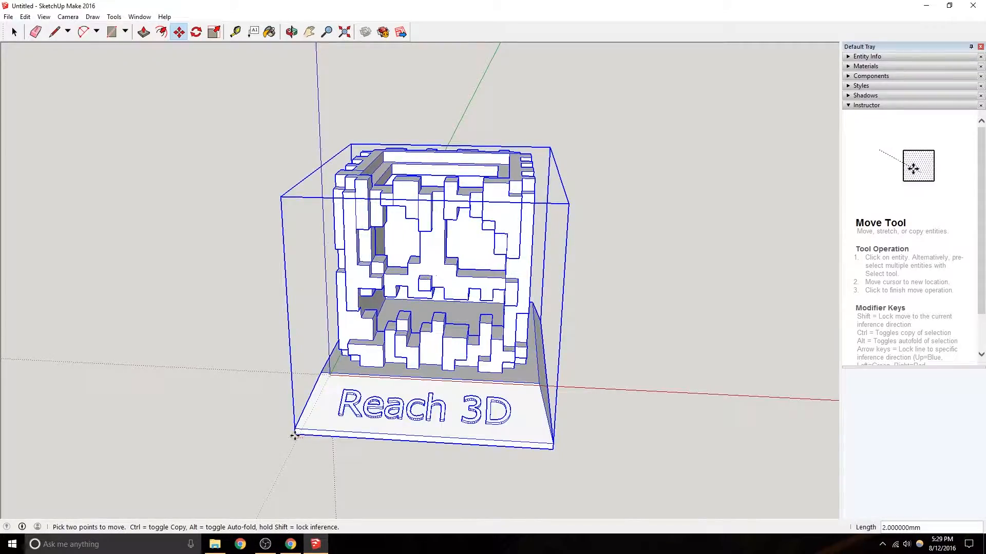
{"action": "left_click", "coordinate": [303, 438]}
{"action": "middle_click_drag", "start_coordinate": [330, 371], "coordinate": [609, 378]}
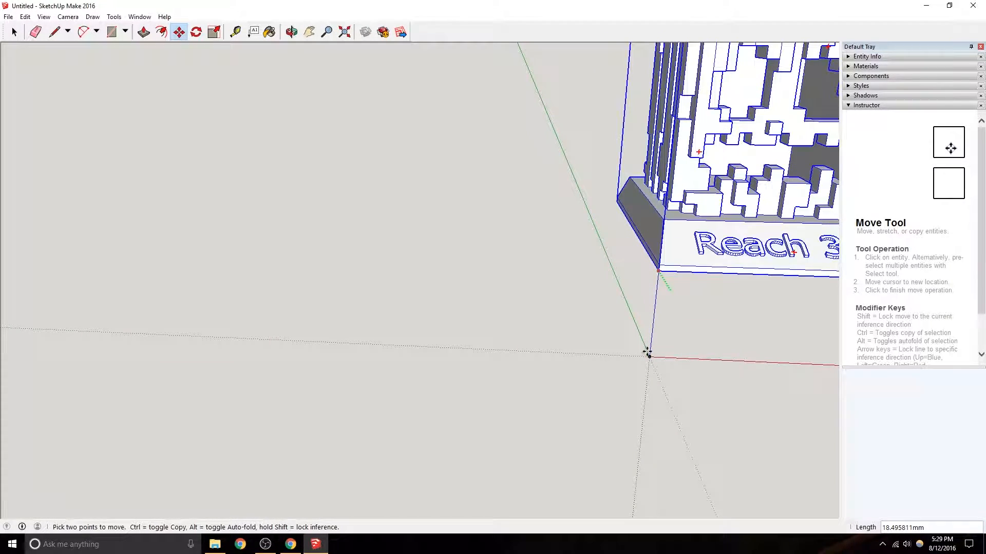
{"action": "left_click", "coordinate": [651, 356]}
{"action": "middle_click_drag", "start_coordinate": [666, 342], "coordinate": [403, 410], "text": "shift"}
{"action": "scroll", "coordinate": [347, 346], "scroll_direction": "down", "scroll_amount": 3}
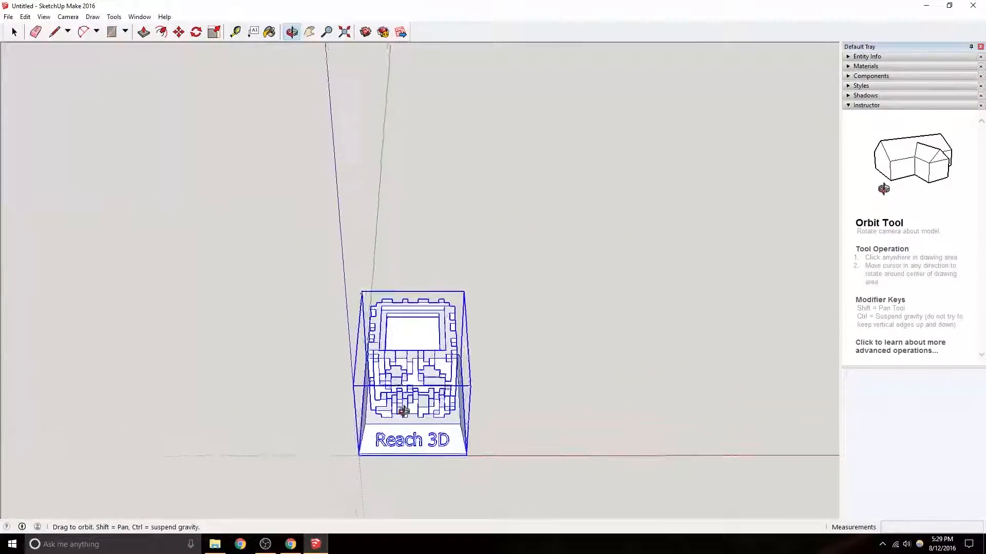
Export the model to the Desktop as a COLLADA (*.dae) file named "lantern 8".
{"action": "left_click", "coordinate": [8, 17]}
{"action": "mouse_move", "coordinate": [57, 175]}
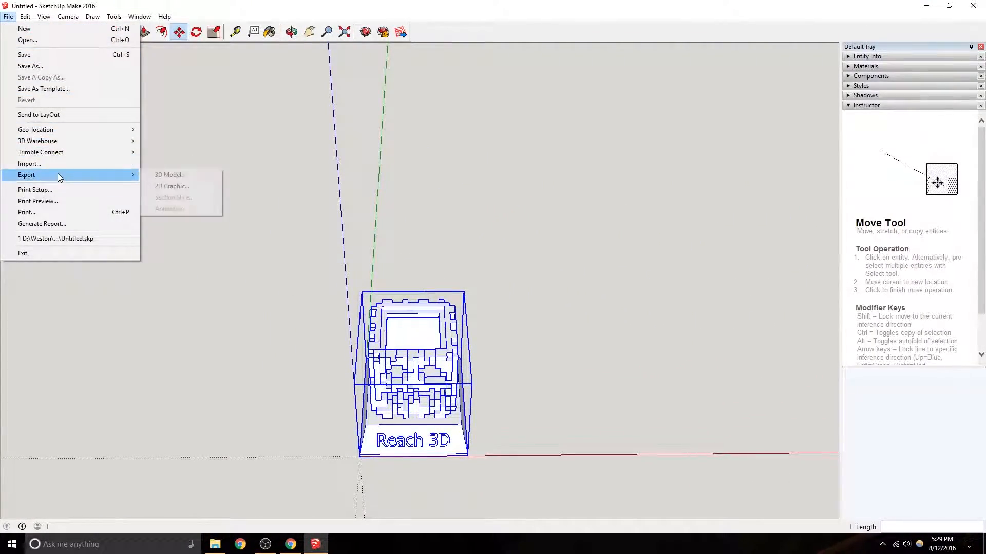
{"action": "left_click", "coordinate": [194, 175]}
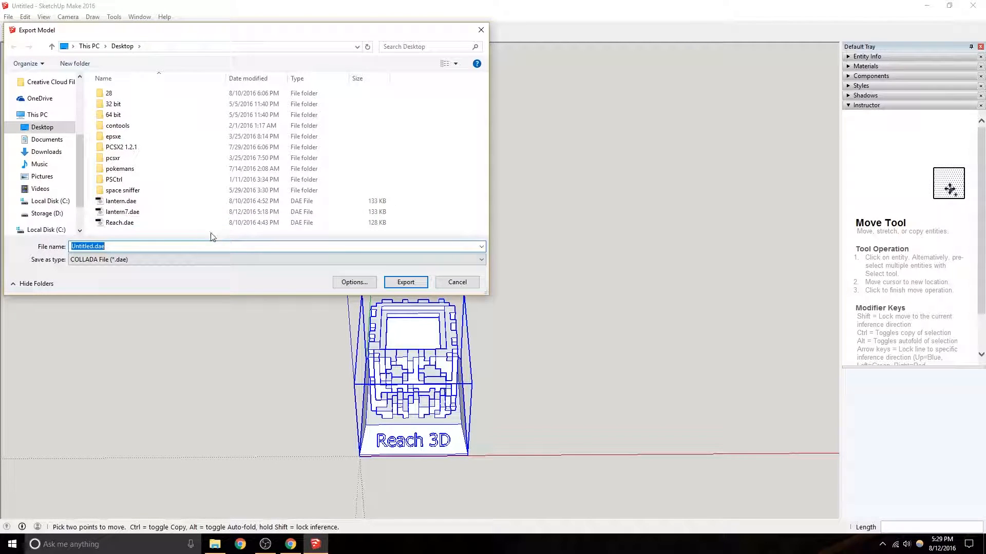
{"action": "left_click", "coordinate": [216, 261]}
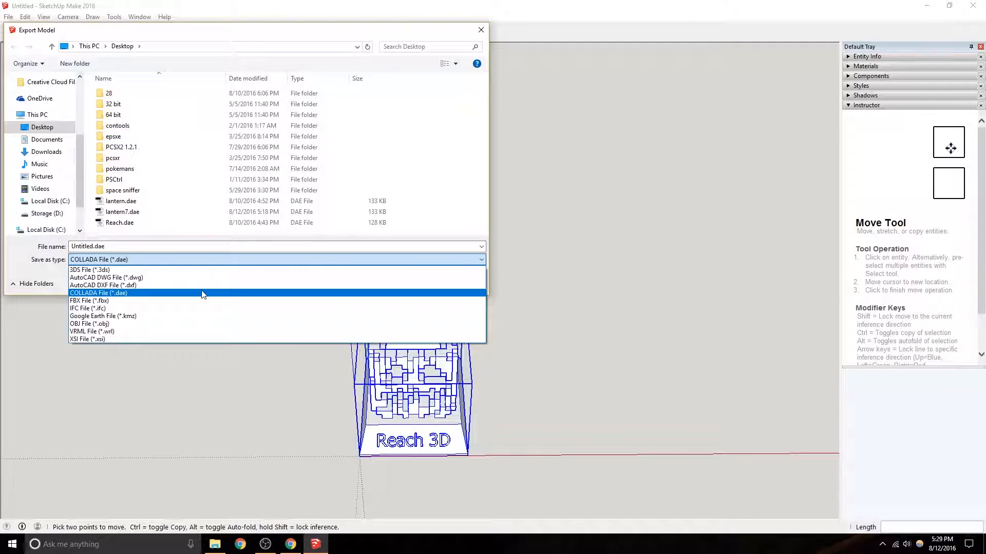
{"action": "key", "text": "Escape"}
{"action": "left_click", "coordinate": [107, 246]}
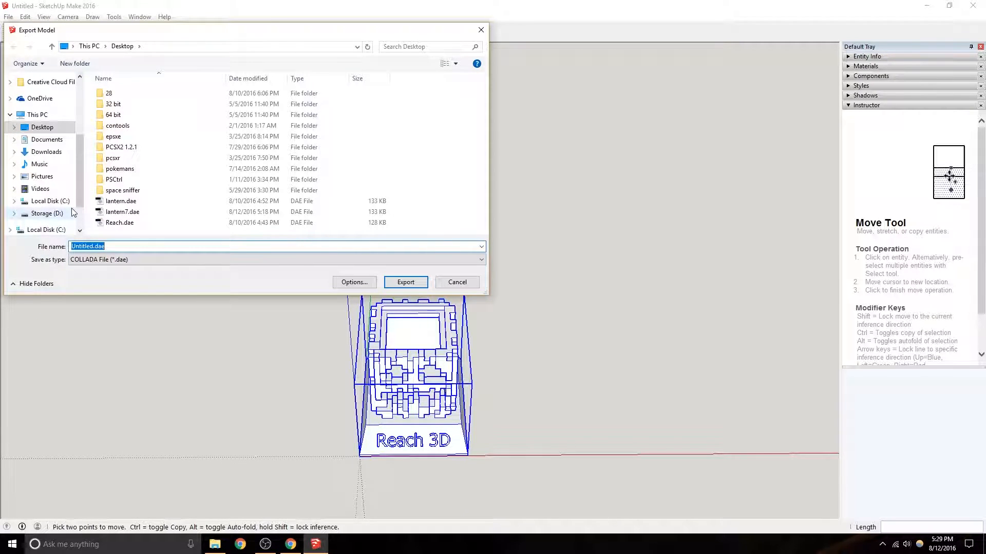
{"action": "type", "text": "lantern"}
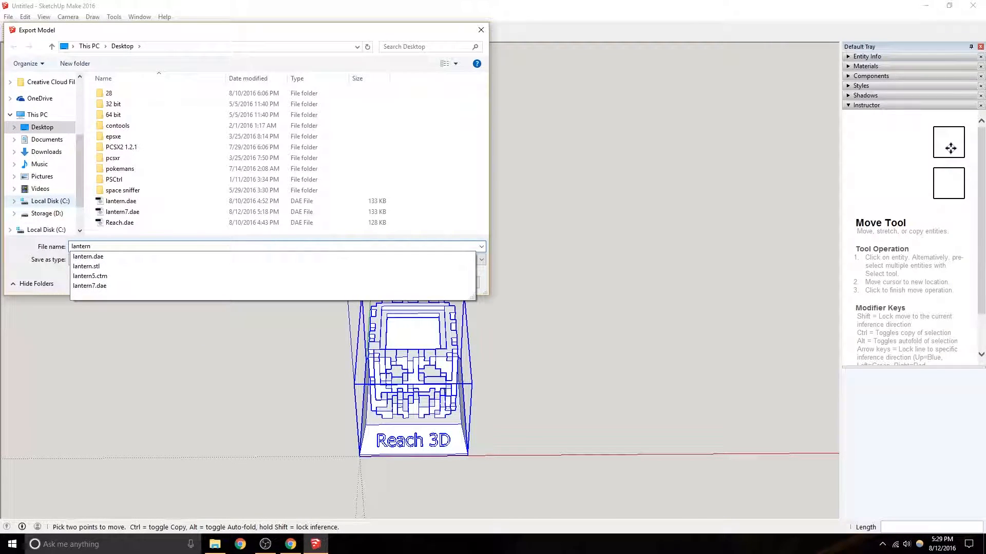
{"action": "type", "text": " 8"}
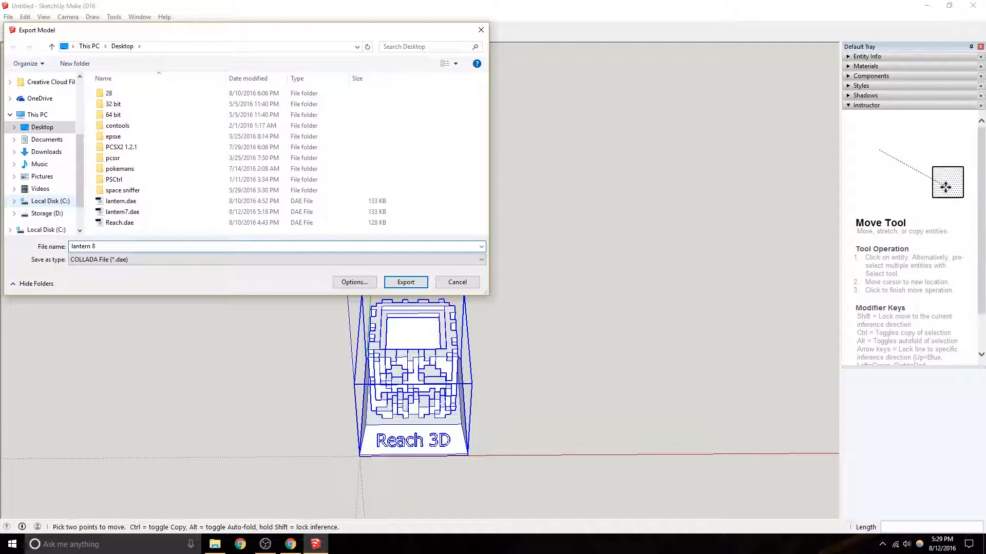
{"action": "left_click", "coordinate": [405, 283]}
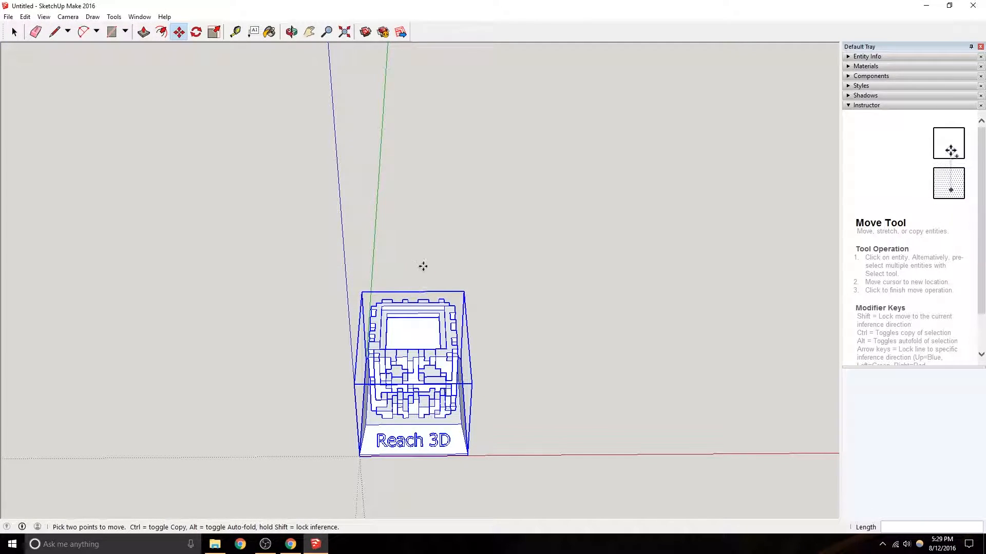
Place the exported lantern 8.dae file below lantern7.dae on the desktop and start MeshLab.
{"action": "left_click", "coordinate": [926, 5]}
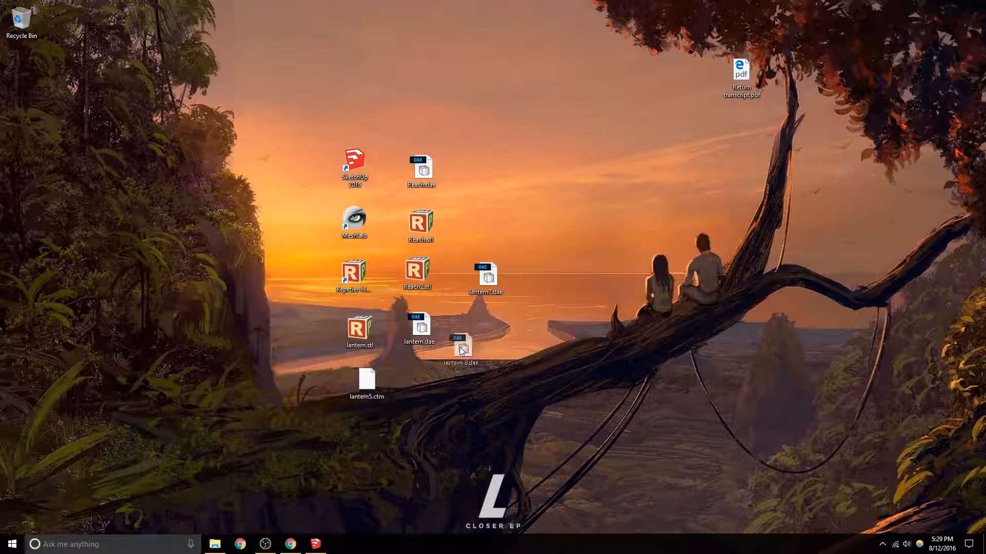
{"action": "left_click_drag", "start_coordinate": [485, 314], "coordinate": [485, 313]}
{"action": "double_click", "coordinate": [353, 211]}
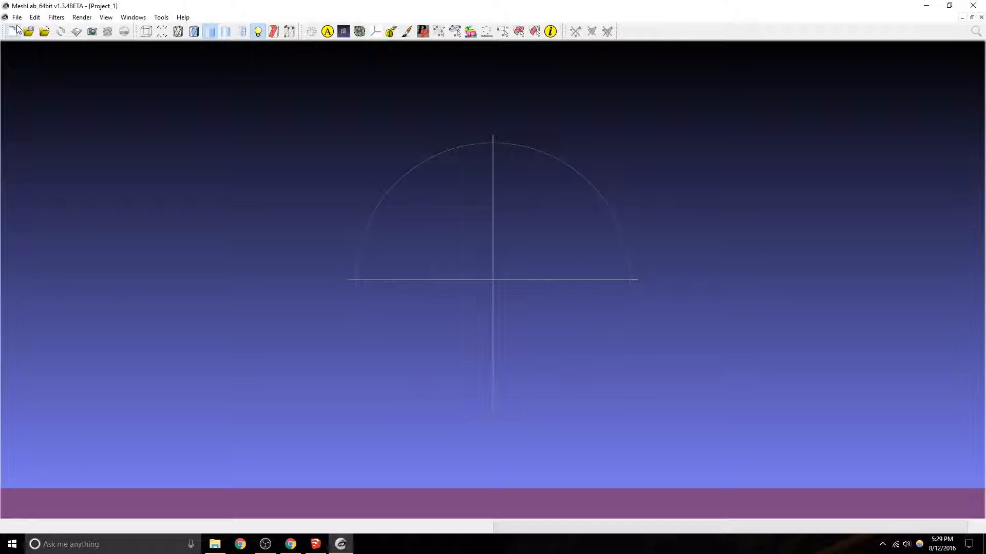
Import the mesh lantern 8.dae from the Desktop and rotate it to inspect the lantern on its base.
{"action": "left_click", "coordinate": [16, 17]}
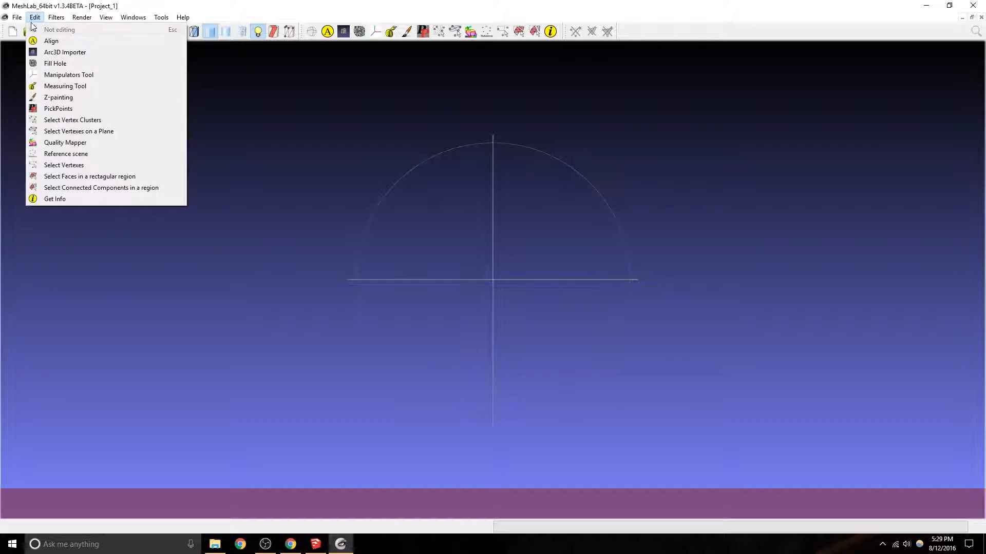
{"action": "left_click", "coordinate": [29, 18]}
{"action": "left_click", "coordinate": [44, 32]}
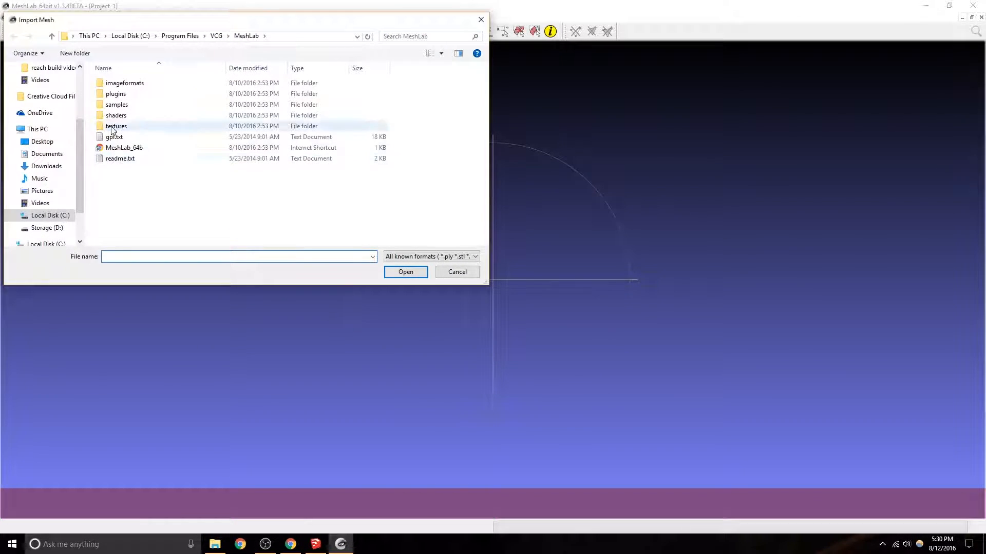
{"action": "left_click", "coordinate": [43, 142]}
{"action": "scroll", "coordinate": [156, 167], "scroll_direction": "down", "scroll_amount": 2}
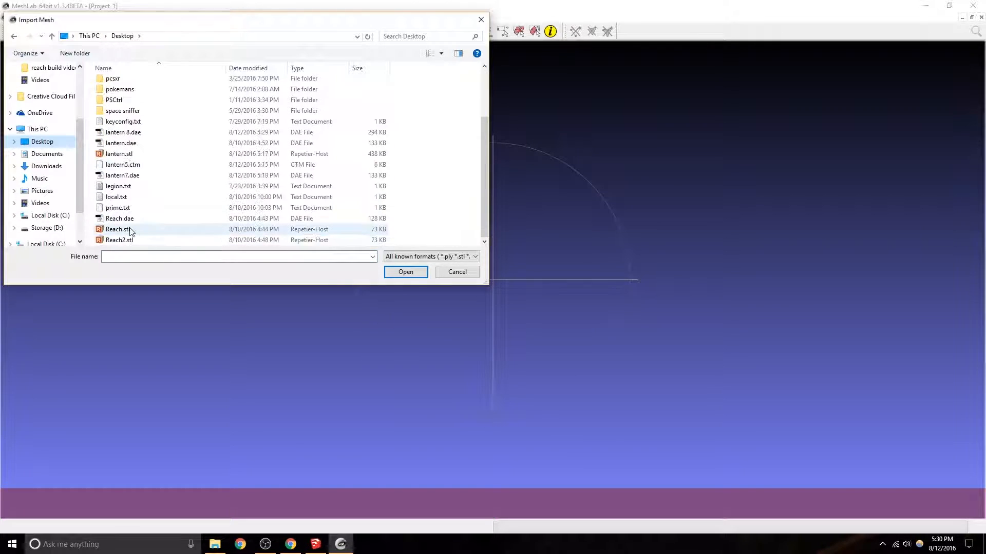
{"action": "left_click", "coordinate": [136, 133]}
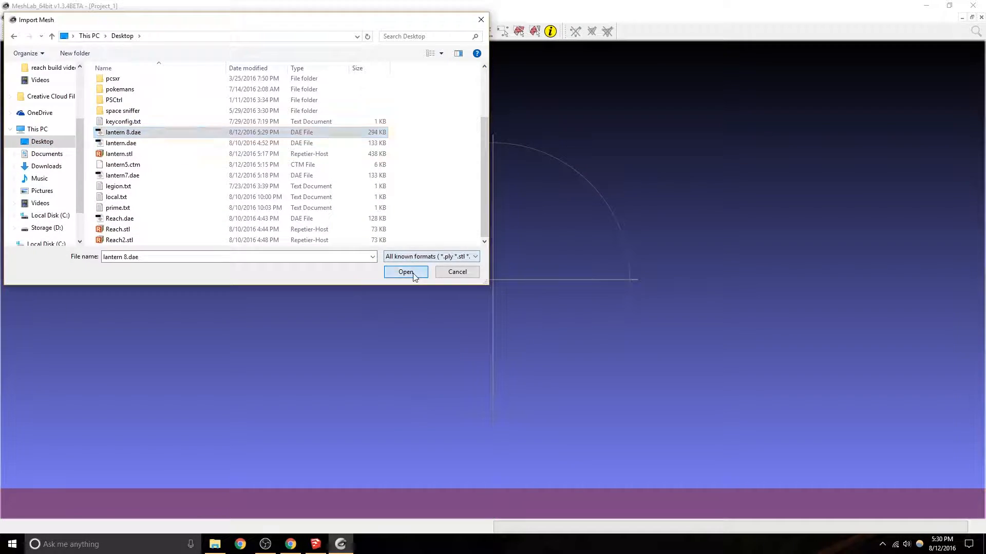
{"action": "left_click", "coordinate": [413, 275]}
{"action": "left_click", "coordinate": [483, 285]}
{"action": "left_click_drag", "start_coordinate": [488, 260], "coordinate": [390, 118]}
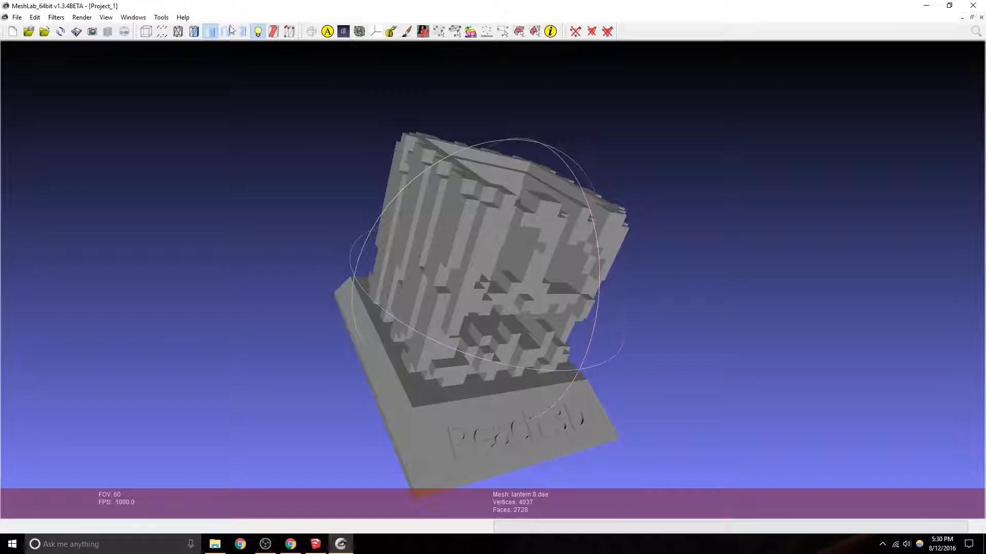
Export the mesh to the Desktop as lantern 8.stl in STL format with binary encoding, and close MeshLab.
{"action": "left_click", "coordinate": [17, 17]}
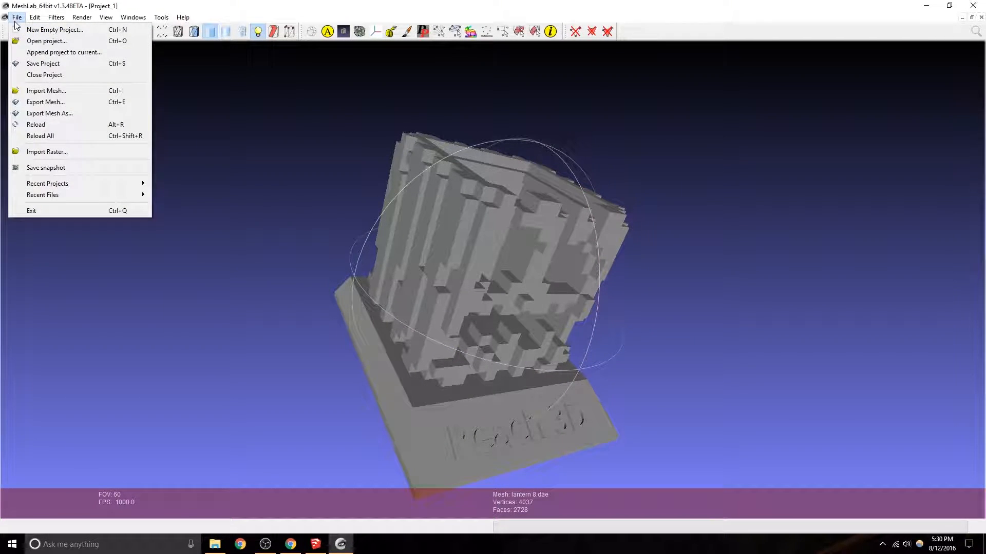
{"action": "left_click", "coordinate": [52, 116]}
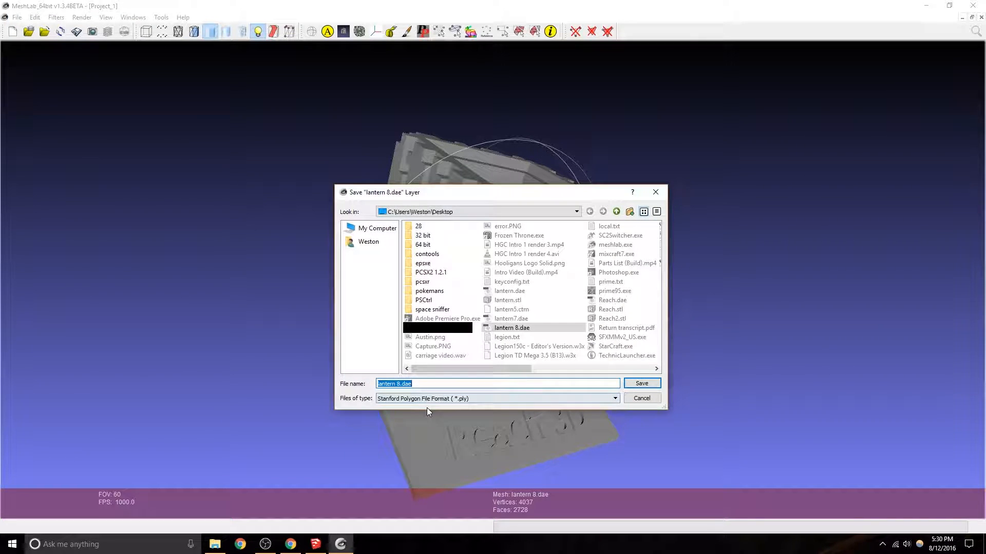
{"action": "left_click", "coordinate": [427, 399]}
{"action": "left_click", "coordinate": [432, 421]}
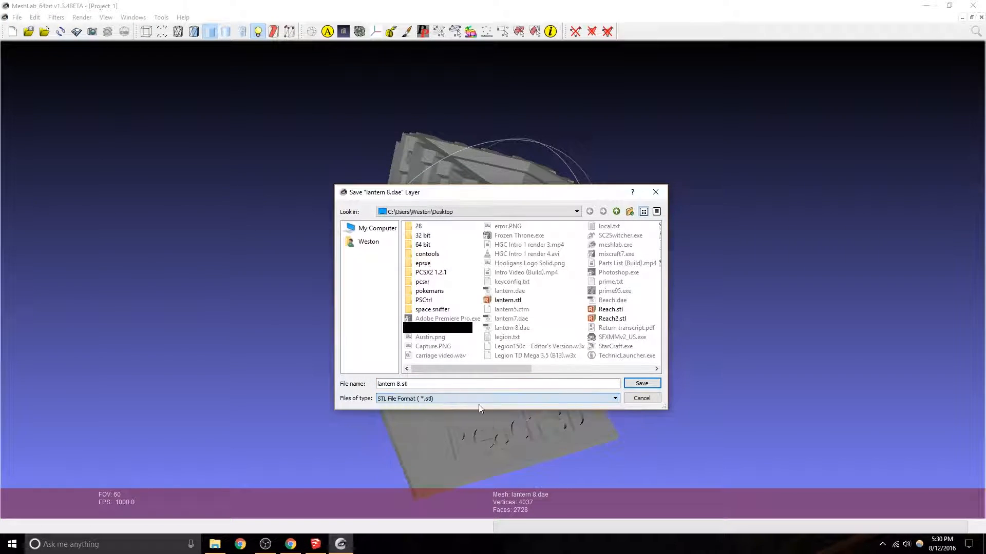
{"action": "left_click", "coordinate": [642, 384]}
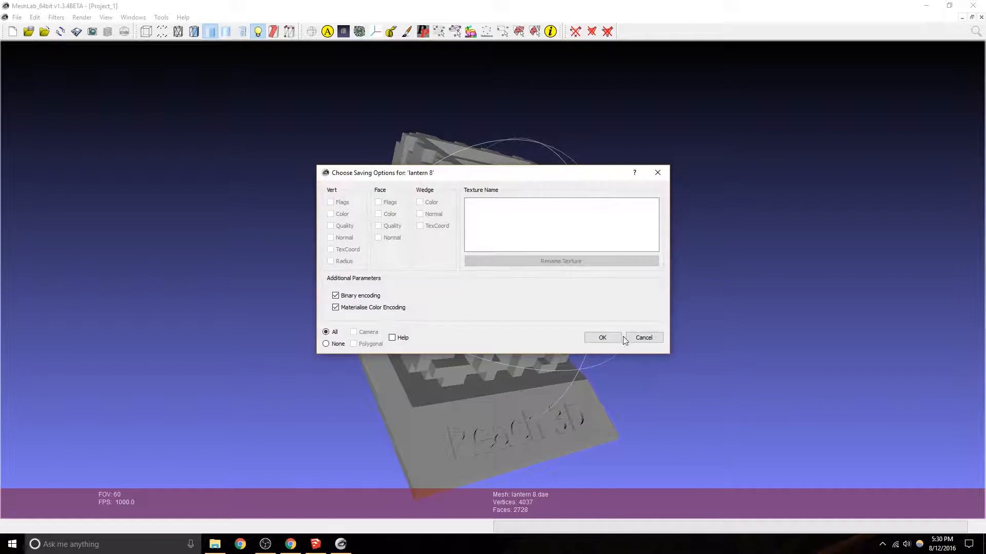
{"action": "left_click", "coordinate": [601, 337]}
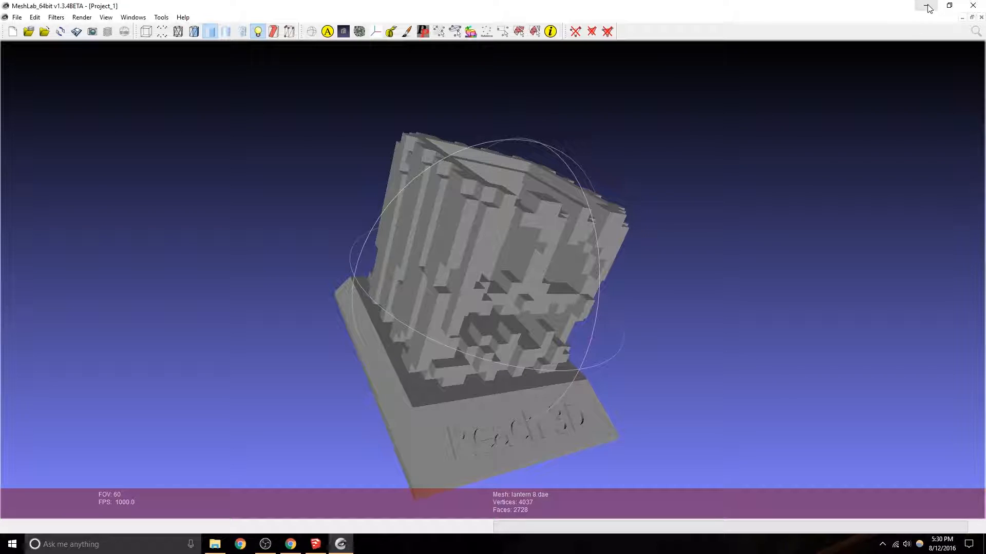
{"action": "left_click", "coordinate": [973, 5]}
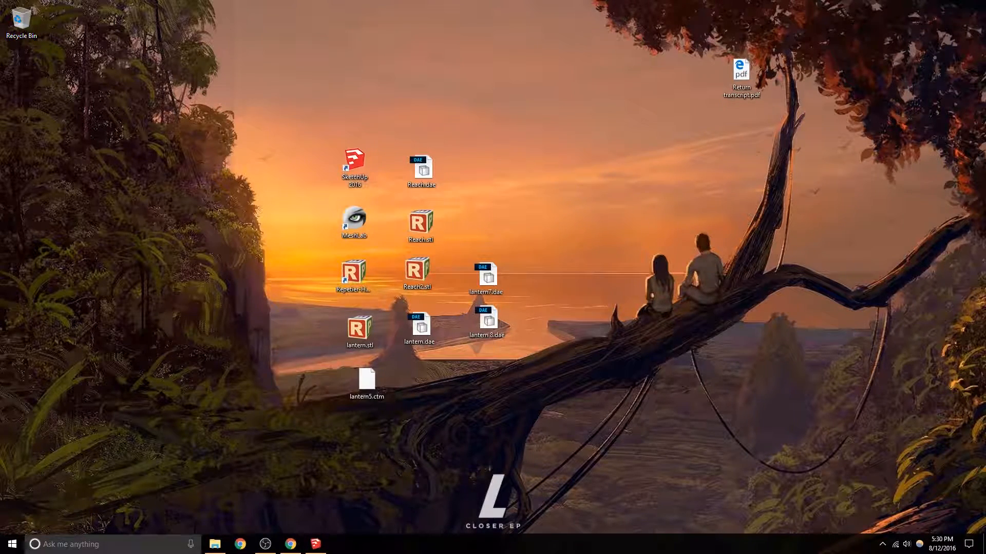
Open lantern 8.stl from the desktop in Repetier-Host, maximize the window and compare the model's size with the print bed.
{"action": "left_click_drag", "start_coordinate": [264, 383], "coordinate": [312, 380]}
{"action": "double_click", "coordinate": [312, 380]}
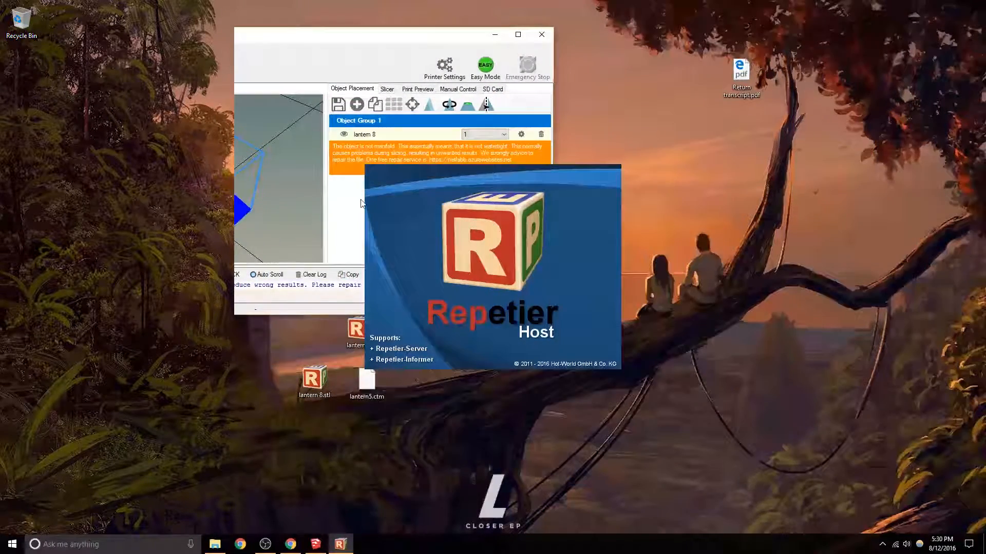
{"action": "left_click", "coordinate": [518, 36]}
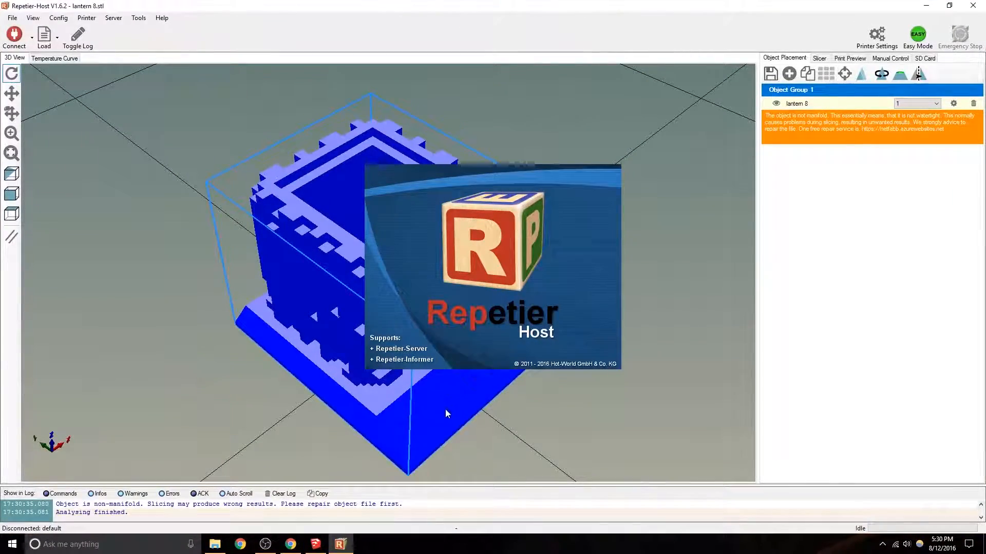
{"action": "scroll", "coordinate": [387, 337], "scroll_direction": "down", "scroll_amount": 12}
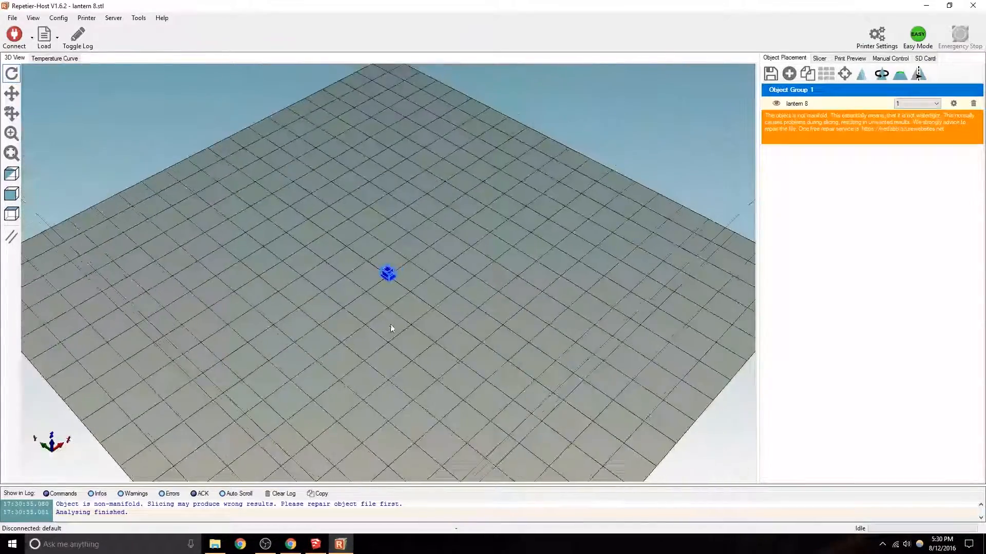
{"action": "left_click_drag", "start_coordinate": [389, 326], "coordinate": [280, 232]}
Change the units of imported objects and view the whole print bed to check the model's size.
{"action": "left_click", "coordinate": [58, 17]}
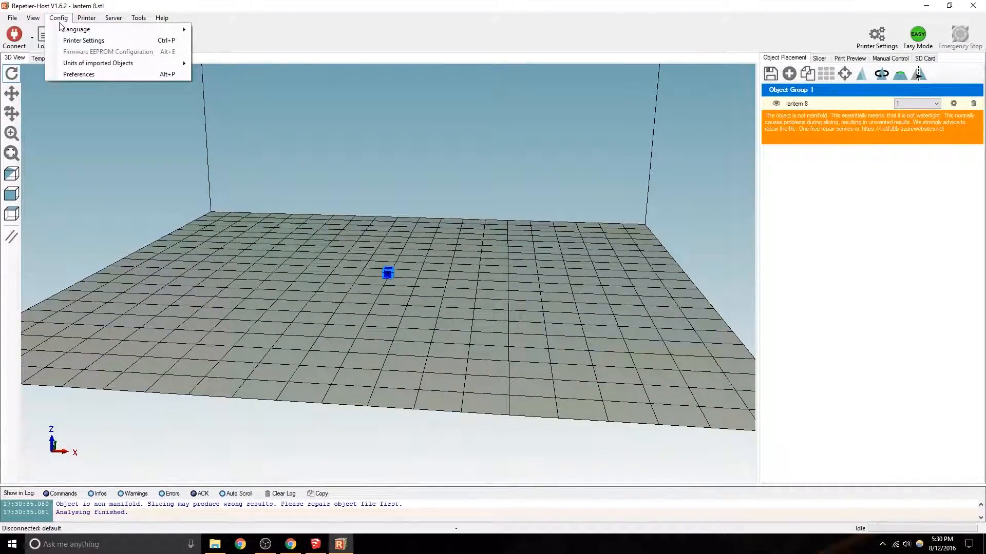
{"action": "mouse_move", "coordinate": [102, 63]}
{"action": "left_click", "coordinate": [257, 74]}
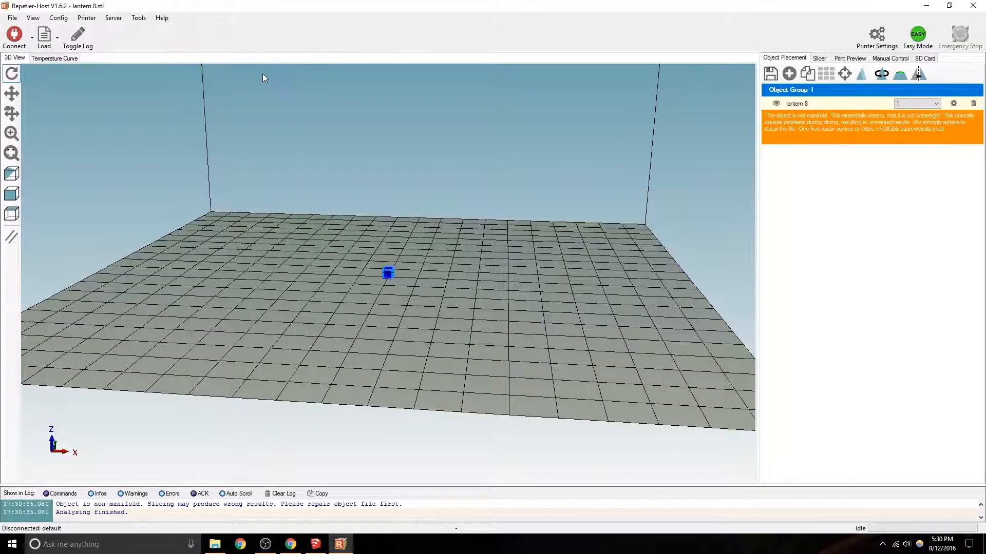
{"action": "left_click_drag", "start_coordinate": [353, 278], "coordinate": [410, 282]}
{"action": "scroll", "coordinate": [365, 267], "scroll_direction": "down", "scroll_amount": 3}
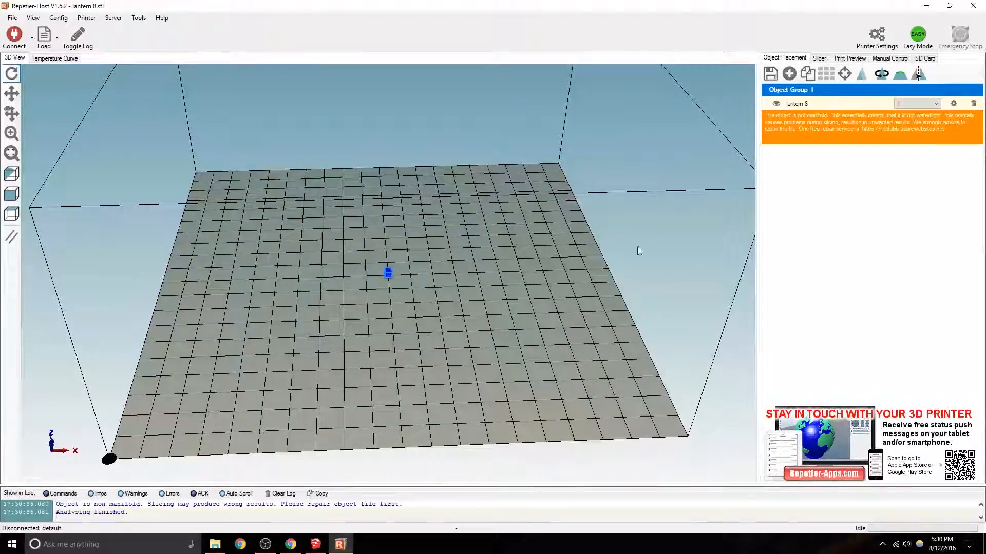
Open and close the scaling settings for the lantern 8 object and remove the object from the print bed.
{"action": "left_click", "coordinate": [863, 75]}
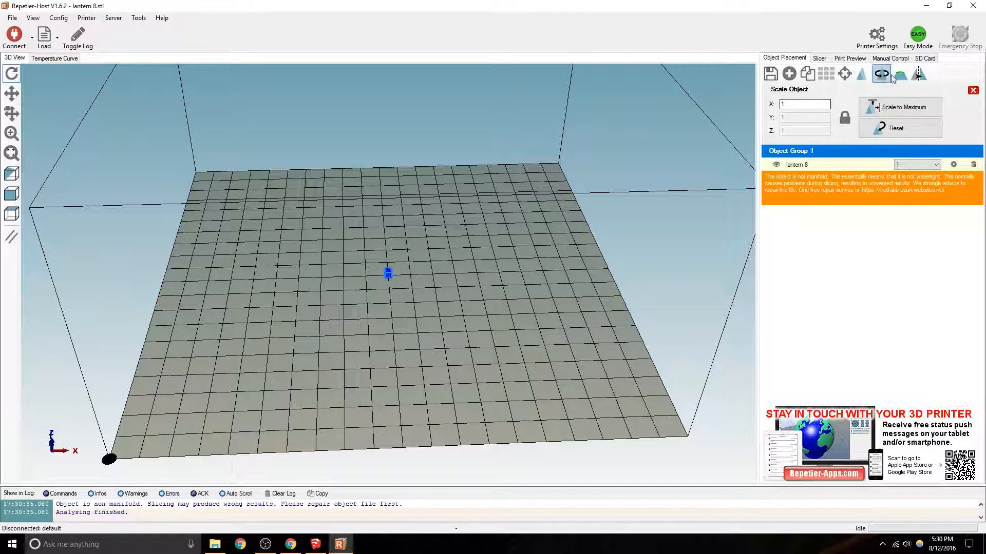
{"action": "left_click", "coordinate": [972, 91]}
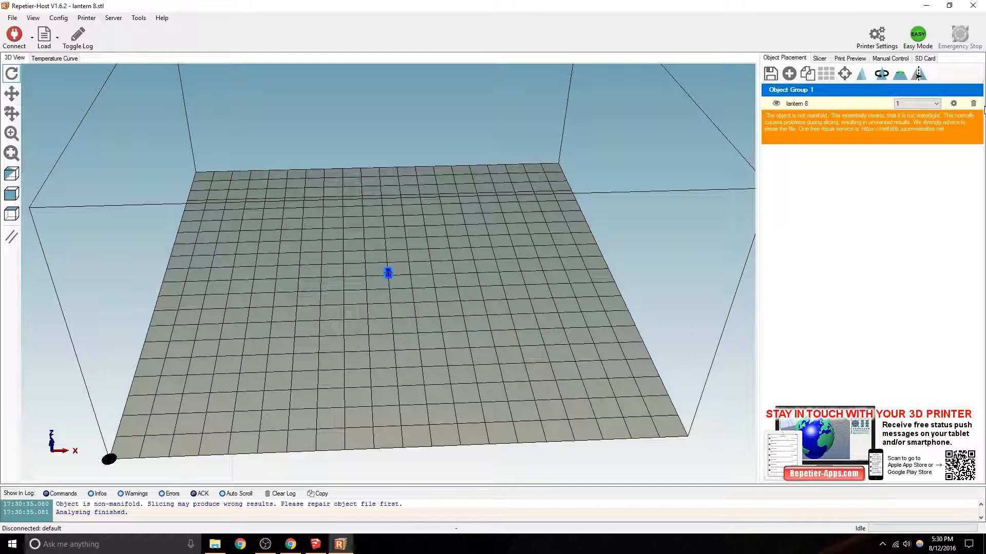
{"action": "left_click", "coordinate": [973, 104]}
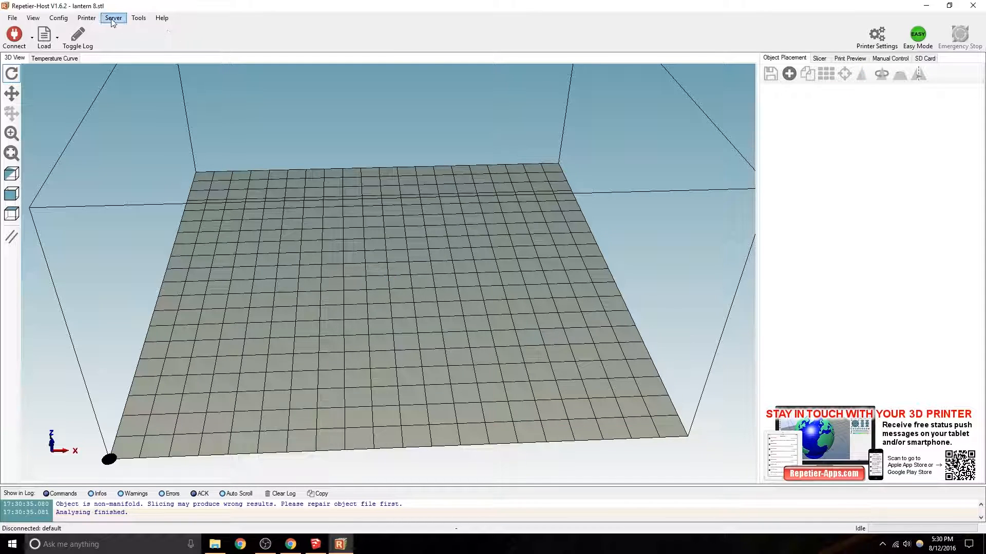
Add lantern 8.stl from the Desktop to the print bed again and inspect its size within the print volume.
{"action": "left_click", "coordinate": [789, 74]}
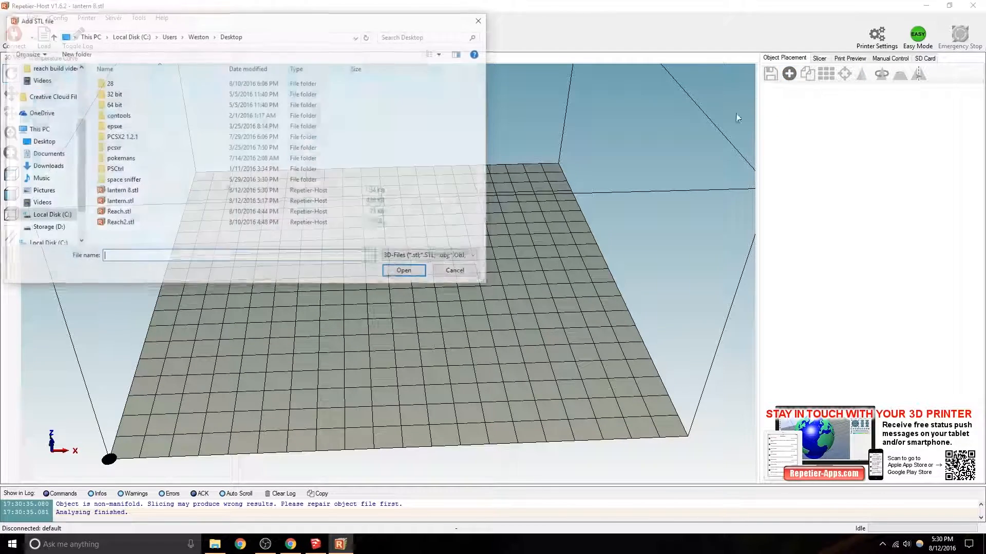
{"action": "left_click", "coordinate": [121, 191]}
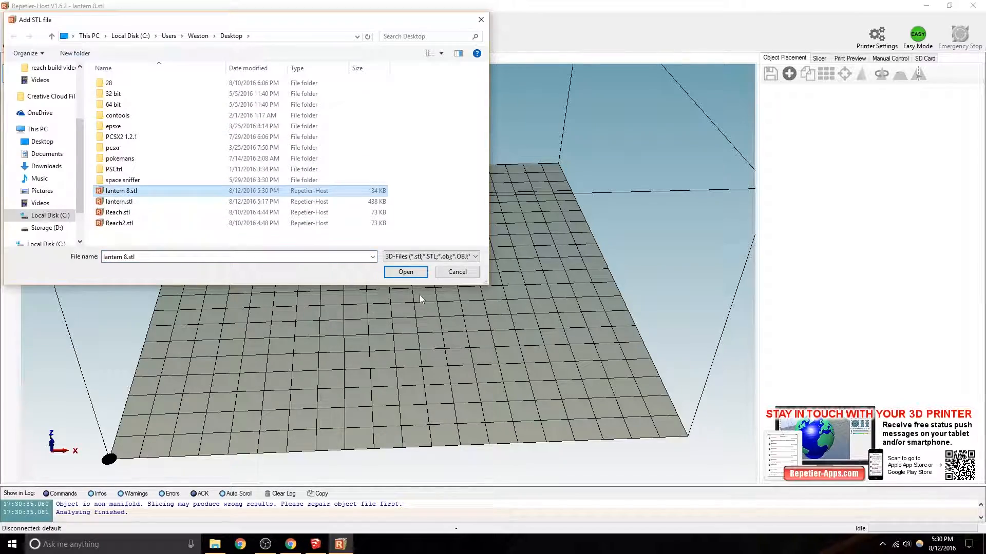
{"action": "left_click", "coordinate": [405, 272]}
{"action": "scroll", "coordinate": [359, 344], "scroll_direction": "up", "scroll_amount": 5}
{"action": "scroll", "coordinate": [343, 338], "scroll_direction": "down", "scroll_amount": 4}
{"action": "left_click_drag", "start_coordinate": [343, 338], "coordinate": [446, 411]}
{"action": "scroll", "coordinate": [411, 396], "scroll_direction": "down", "scroll_amount": 2}
{"action": "middle_click_drag", "start_coordinate": [386, 386], "coordinate": [374, 308]}
{"action": "left_click_drag", "start_coordinate": [373, 308], "coordinate": [230, 207]}
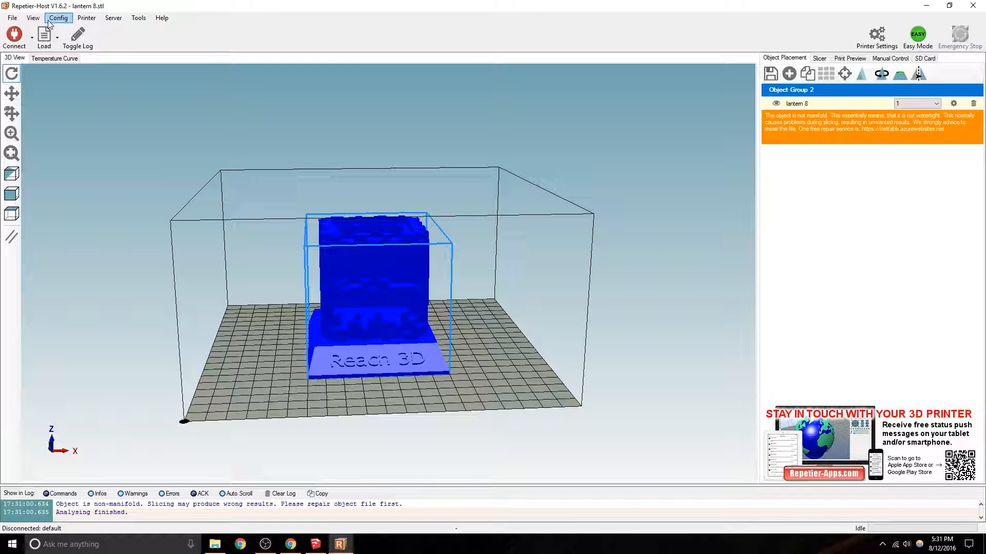
Set the default printer's print area height to 200 mm in the printer shape settings and apply the change.
{"action": "left_click", "coordinate": [86, 18]}
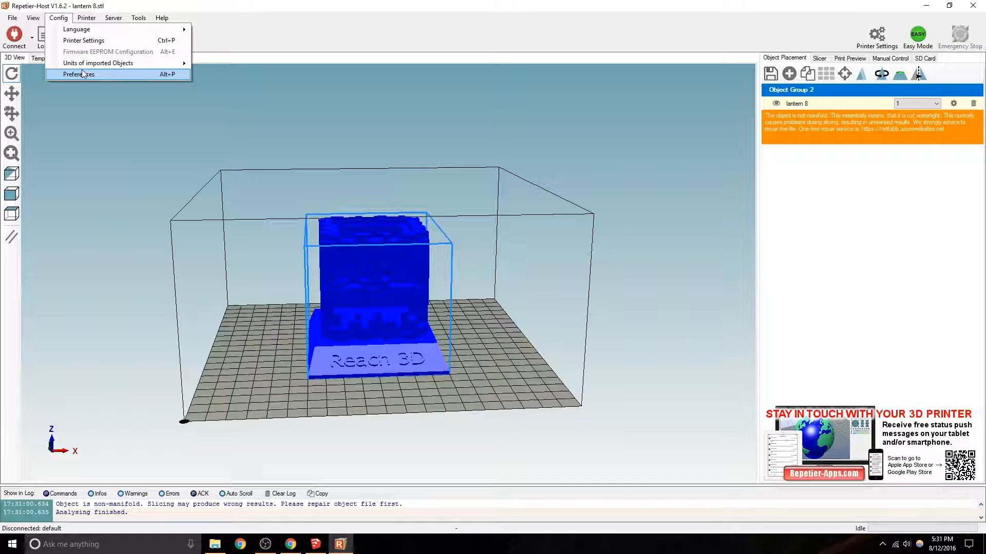
{"action": "left_click", "coordinate": [82, 40]}
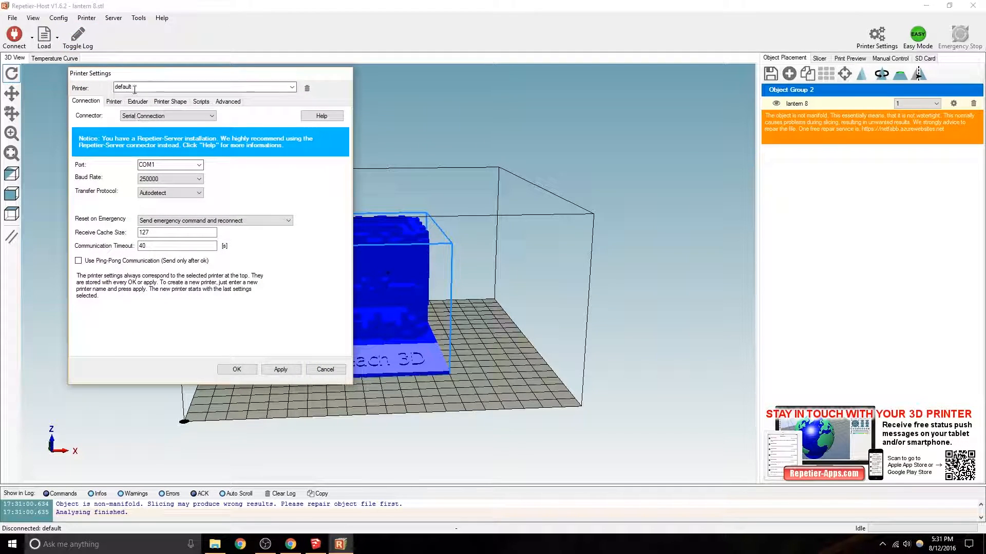
{"action": "left_click", "coordinate": [170, 101]}
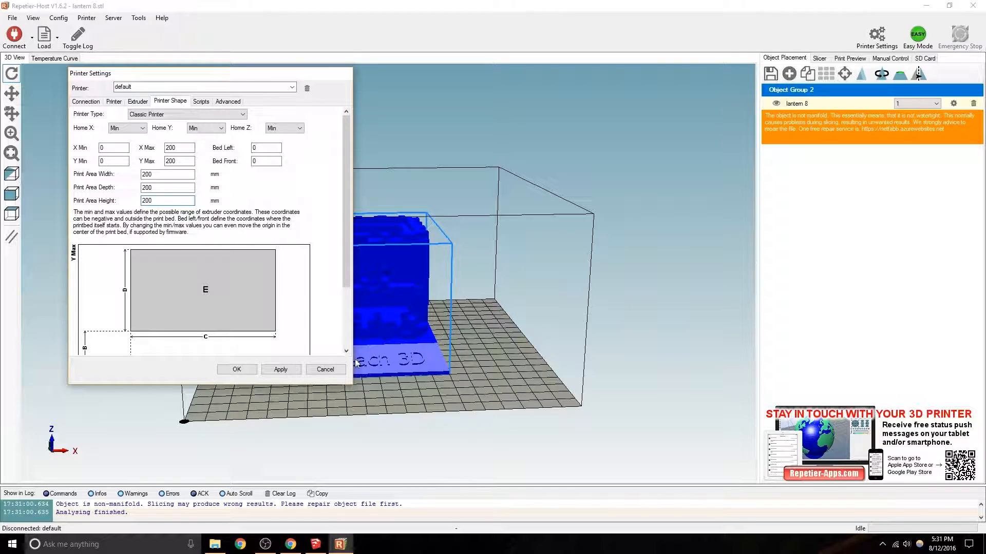
{"action": "left_click", "coordinate": [281, 369]}
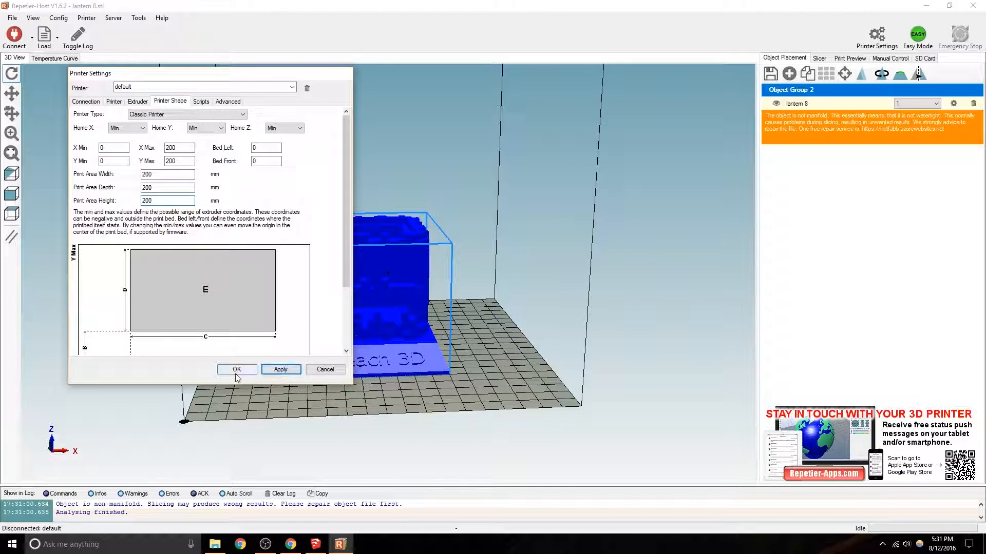
{"action": "left_click", "coordinate": [237, 369]}
{"action": "scroll", "coordinate": [378, 263], "scroll_direction": "down", "scroll_amount": 8}
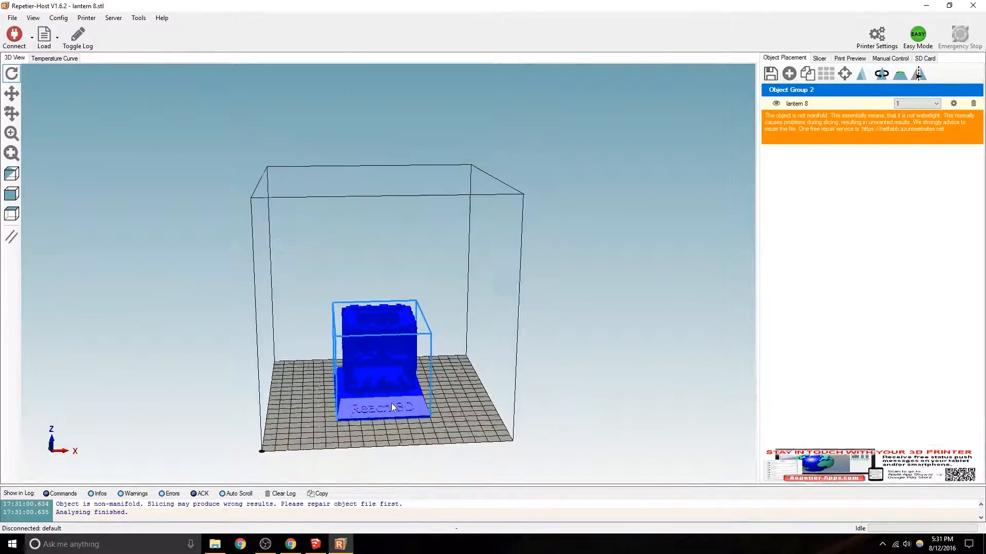
Move the lantern to the print bed's corner near the origin, show the Slic3r slicing settings and inspect the placement.
{"action": "mouse_move", "coordinate": [386, 315]}
{"action": "left_mouse_down"}
{"action": "mouse_move", "coordinate": [286, 411]}
{"action": "mouse_move", "coordinate": [288, 391]}
{"action": "mouse_move", "coordinate": [380, 305]}
{"action": "left_mouse_up"}
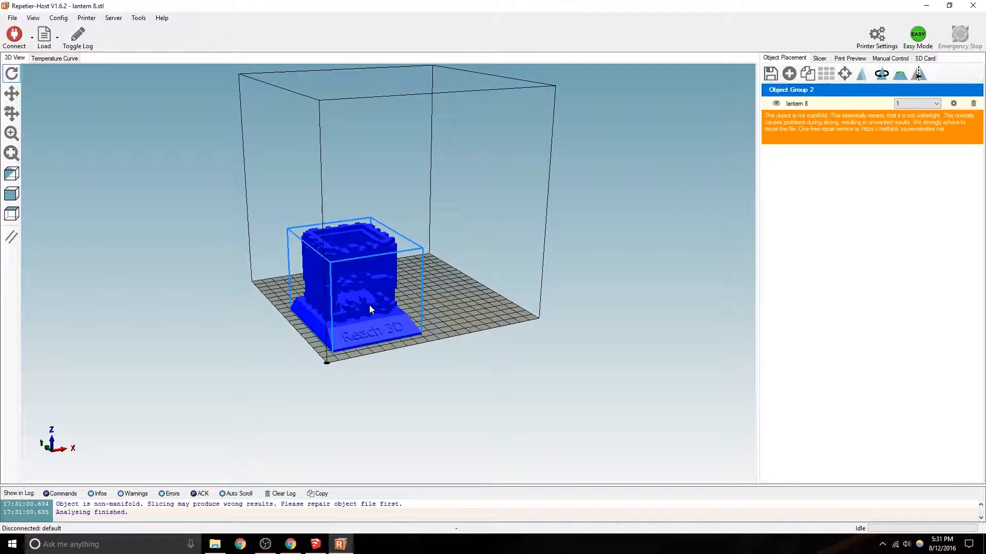
{"action": "scroll", "coordinate": [368, 305], "scroll_direction": "up", "scroll_amount": 3}
{"action": "left_click", "coordinate": [820, 58]}
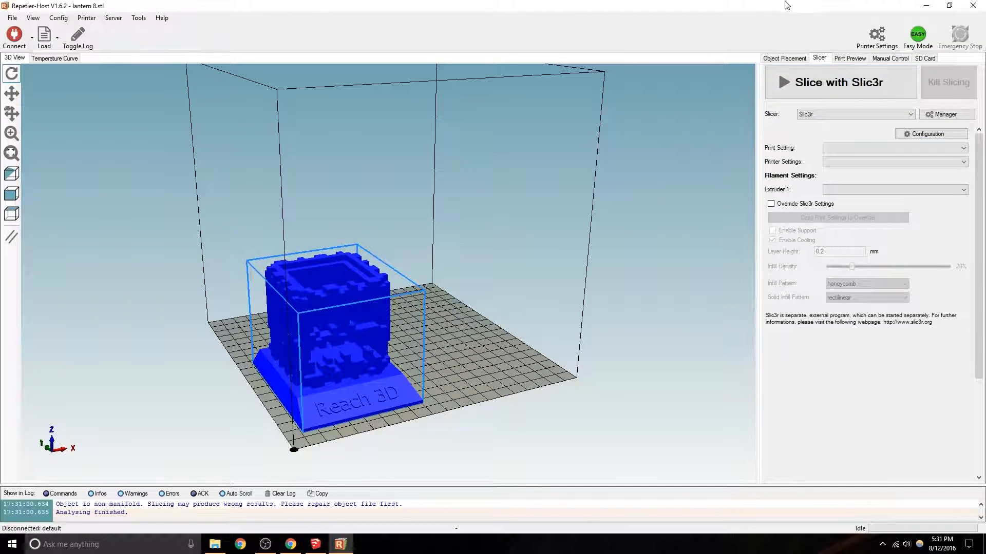
{"action": "left_click_drag", "start_coordinate": [465, 333], "coordinate": [391, 256]}
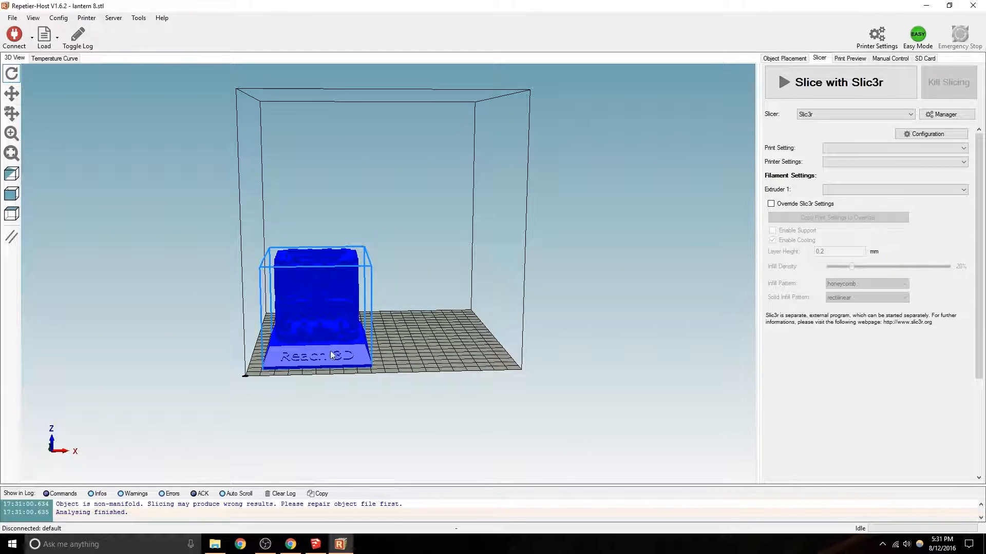
{"action": "left_click_drag", "start_coordinate": [334, 347], "coordinate": [377, 374]}
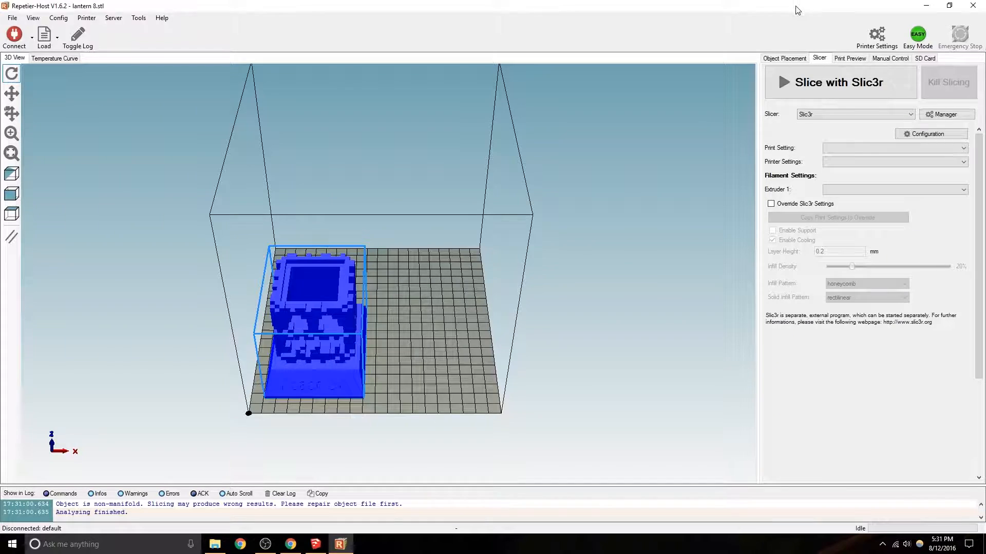